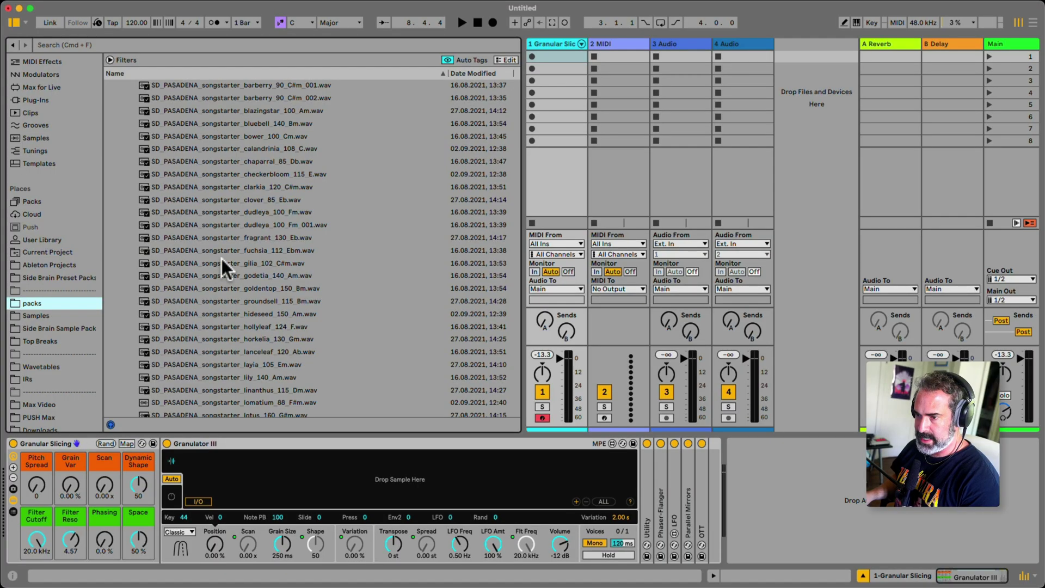
# Step: Audition the Pasadena songstarter samples and load SD_PASADENA_songstarter_clover_85_Eb.wav into Granulator III
pyautogui.click(232, 262)
pyautogui.scroll(3, 245, 253)
pyautogui.click(259, 248)
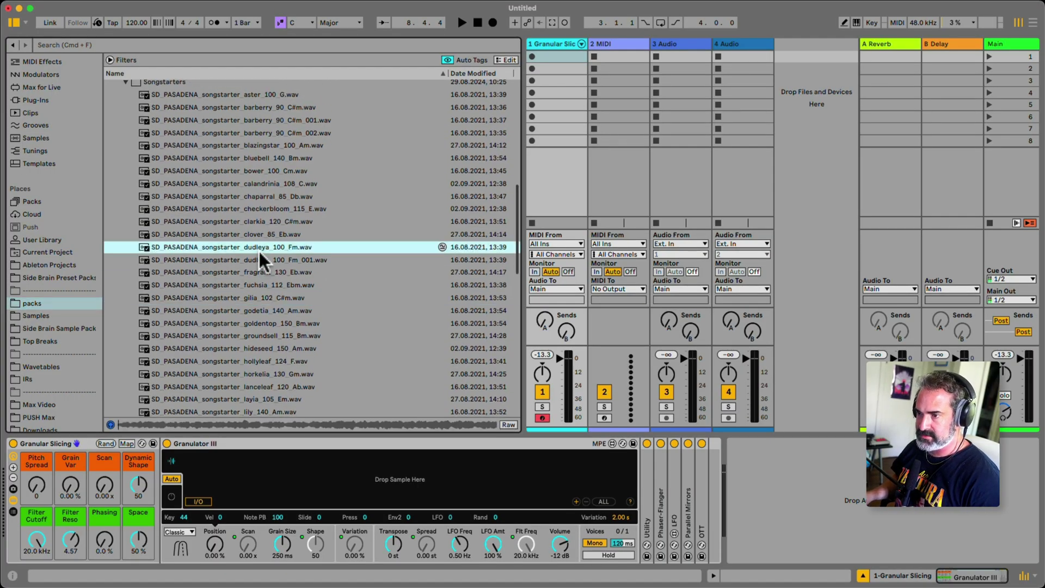
pyautogui.scroll(2, 259, 251)
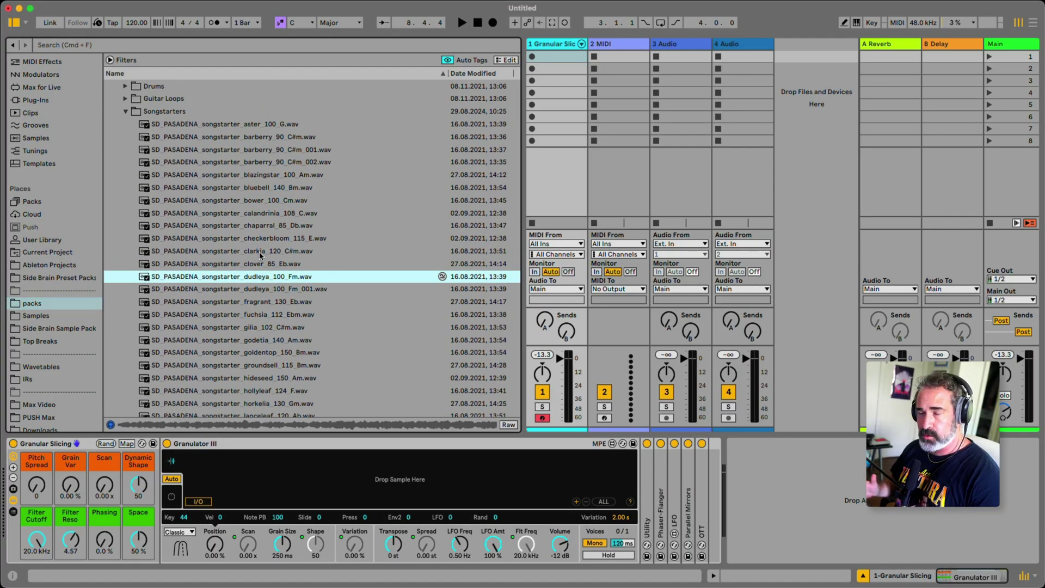
pyautogui.click(263, 264)
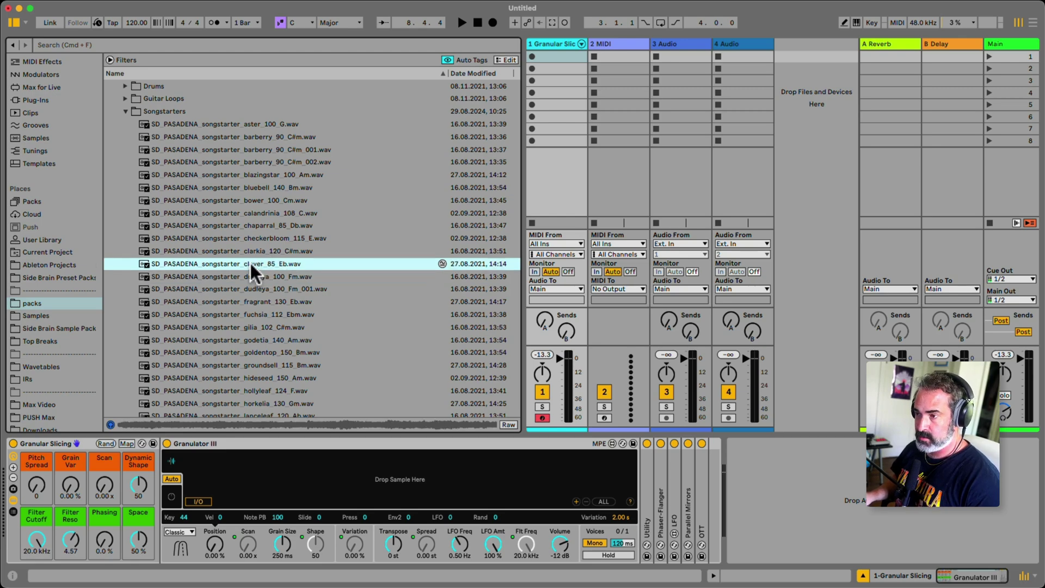
pyautogui.moveTo(250, 263); pyautogui.dragTo(319, 460)
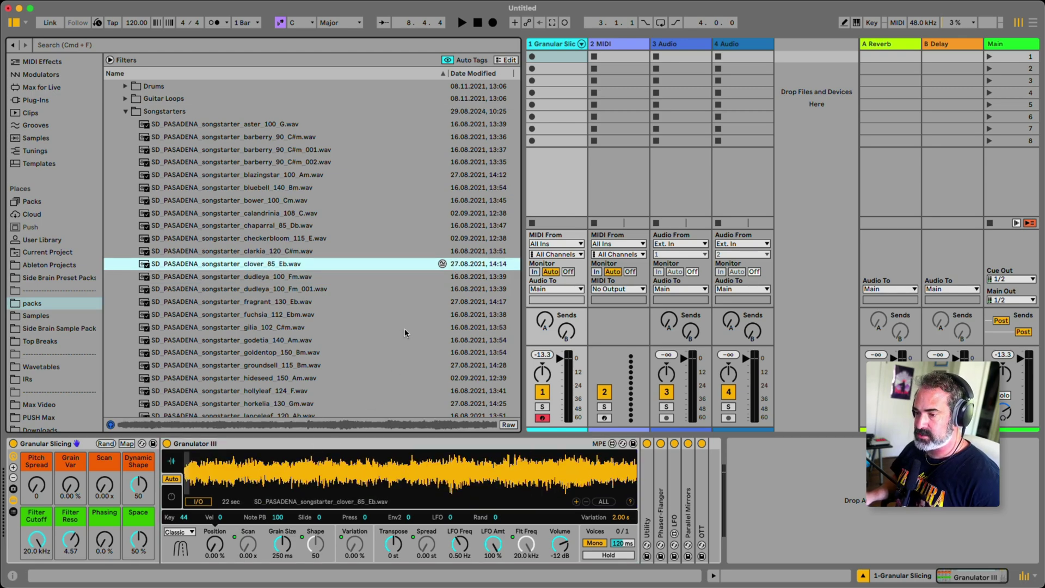
# Step: Create an empty MIDI clip in the first slot of the Granular Slicing track and show its notes
pyautogui.doubleClick(557, 55)
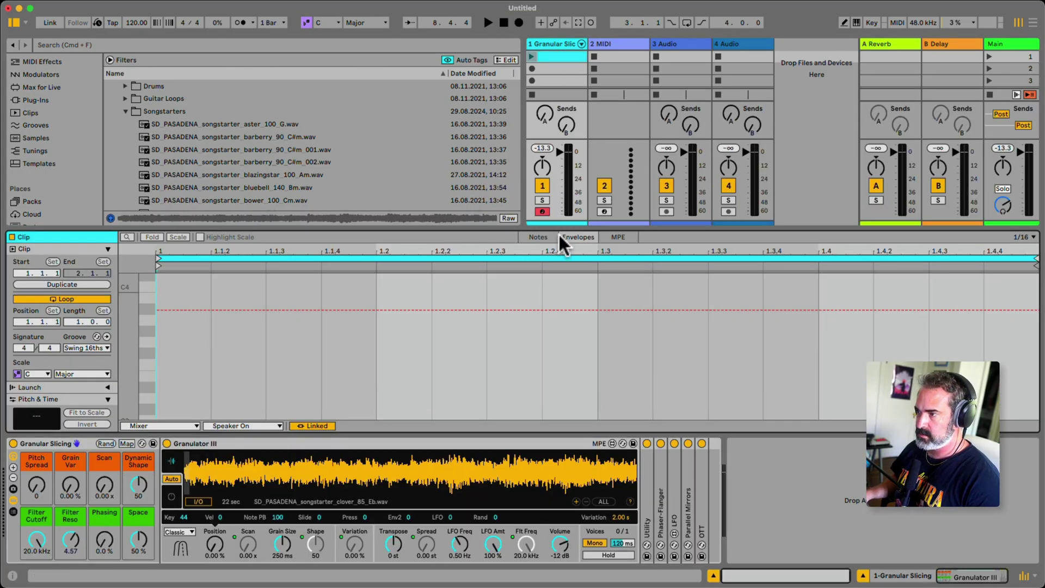
pyautogui.click(554, 234)
pyautogui.scroll(-3, 196, 357)
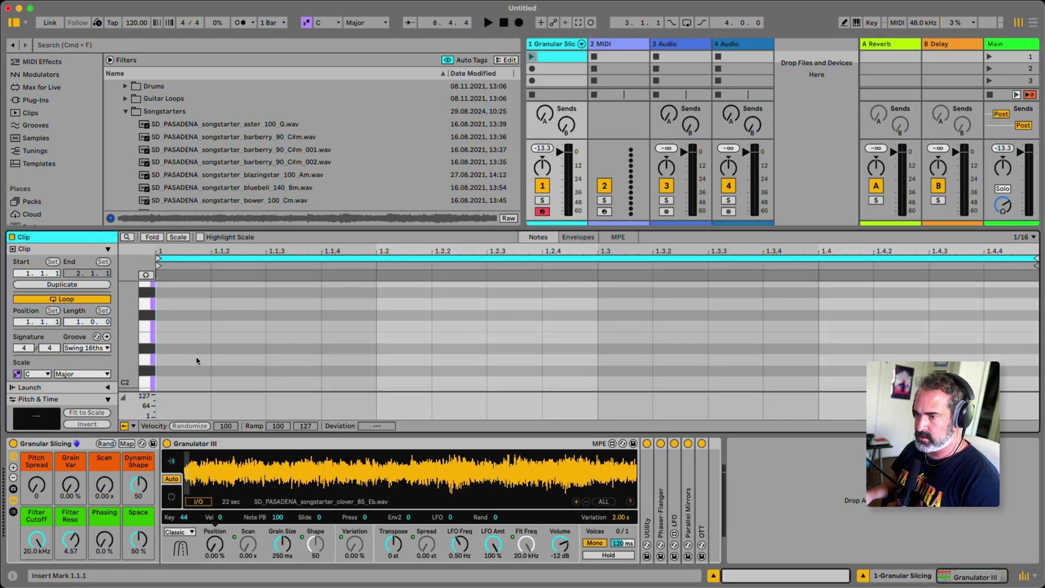
# Step: Add a note at the start of the clip, transpose it to C3 and lengthen it to five sixteenths
pyautogui.doubleClick(203, 344)
pyautogui.press('Up')
pyautogui.press('Up')
pyautogui.press('Up')
pyautogui.press('Up')
pyautogui.press('Up')
pyautogui.press('Up')
pyautogui.press('Up')
pyautogui.press('Up')
pyautogui.press('Up')
pyautogui.press('Up')
pyautogui.press('Up')
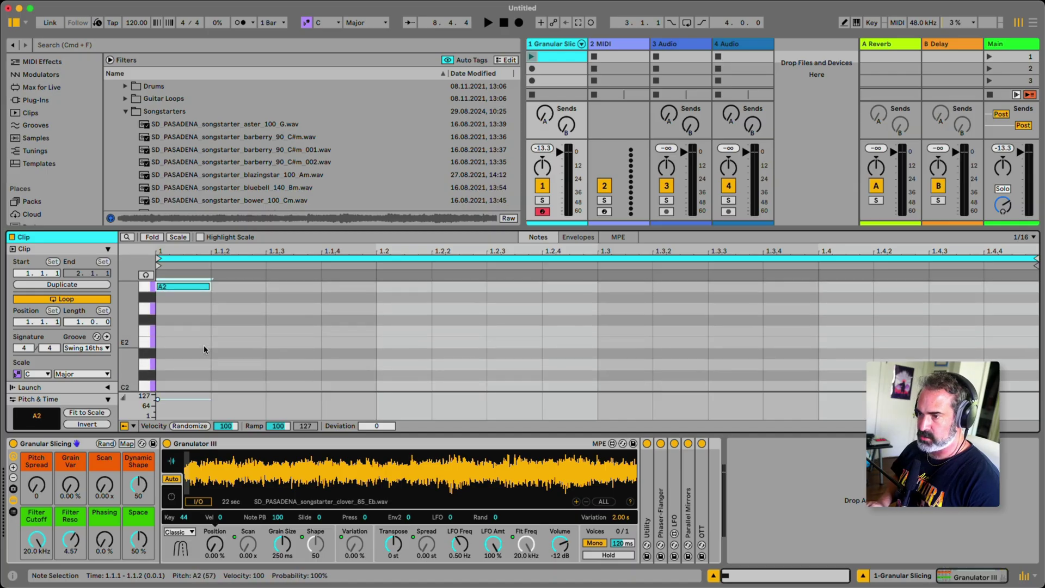
pyautogui.hotkey('shift', 'Right')
pyautogui.hotkey('shift', 'Right')
pyautogui.hotkey('shift', 'Right')
pyautogui.hotkey('shift', 'Right')
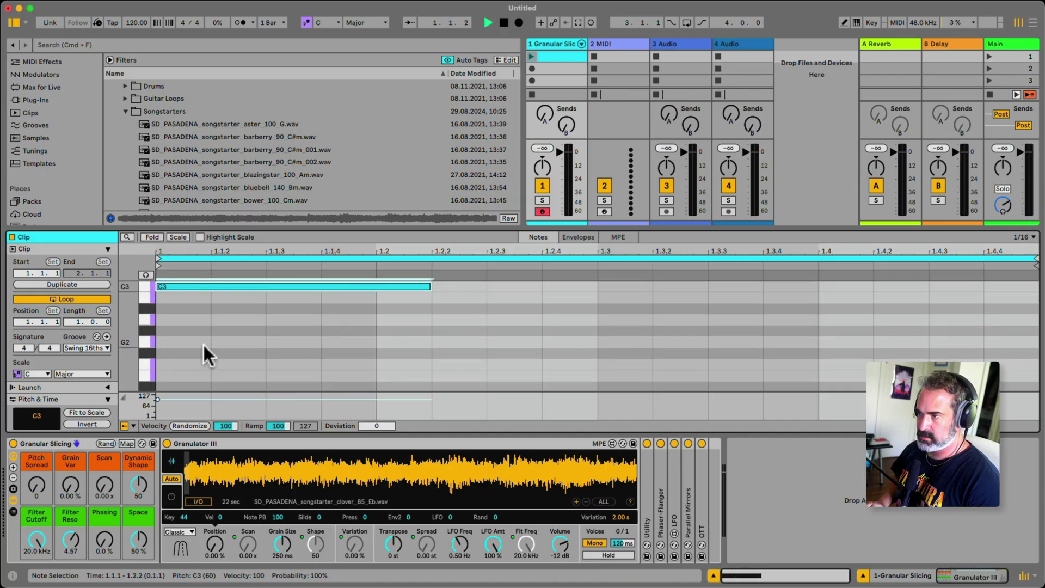
# Step: Launch the clip, extend the C3 note to half a bar and add a duplicate after it raised to D3
pyautogui.click(531, 57)
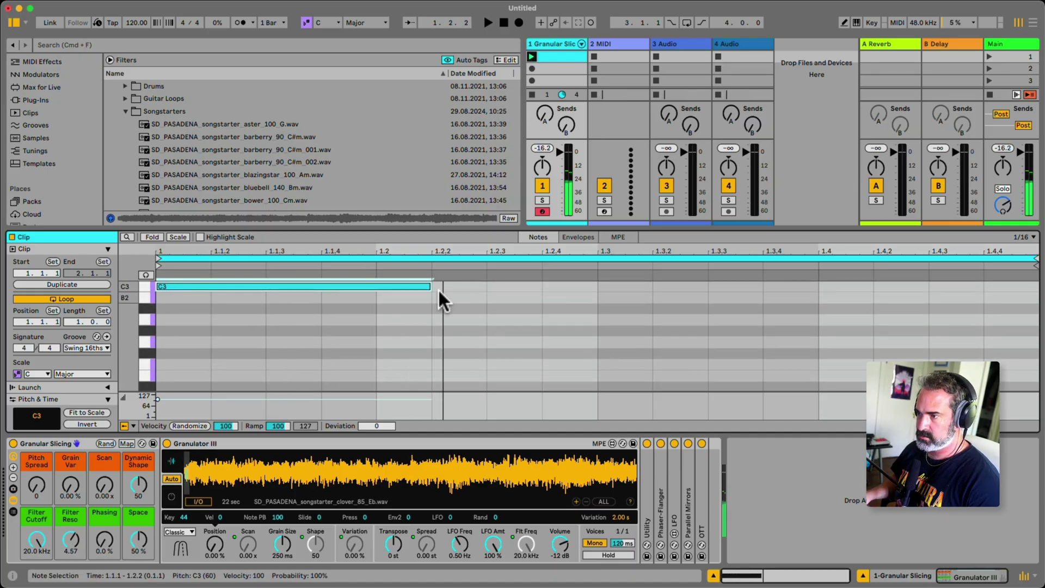
pyautogui.moveTo(431, 287); pyautogui.dragTo(589, 287)
pyautogui.press('super+d')
pyautogui.press('Up')
pyautogui.press('Up')
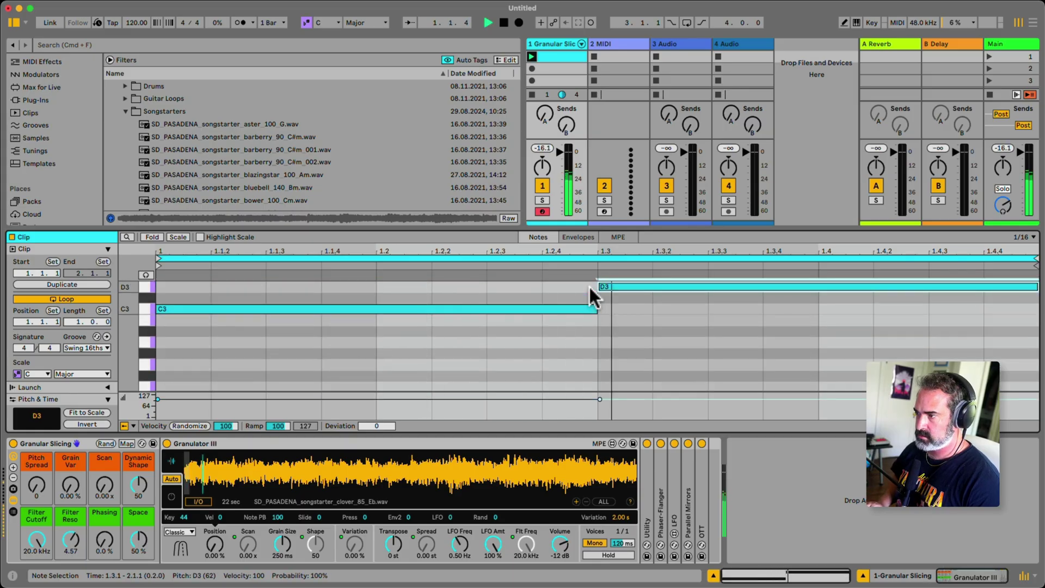
# Step: Duplicate the clip's loop twice to four bars and lower the first note of bar 2 to A2
pyautogui.click(99, 285)
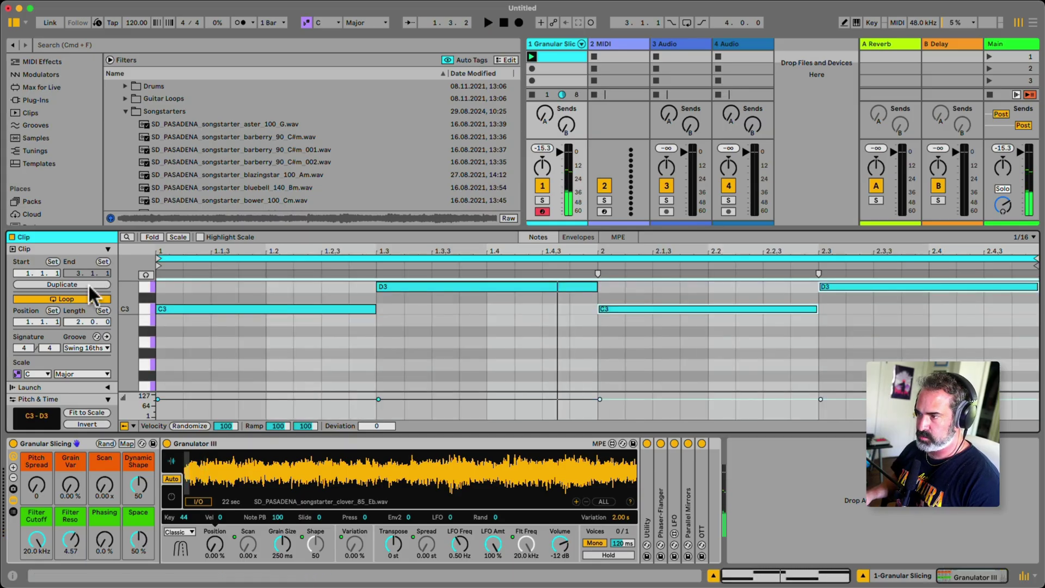
pyautogui.click(93, 288)
pyautogui.click(457, 309)
pyautogui.press('Down')
pyautogui.press('Down')
pyautogui.press('Down')
pyautogui.press('space')
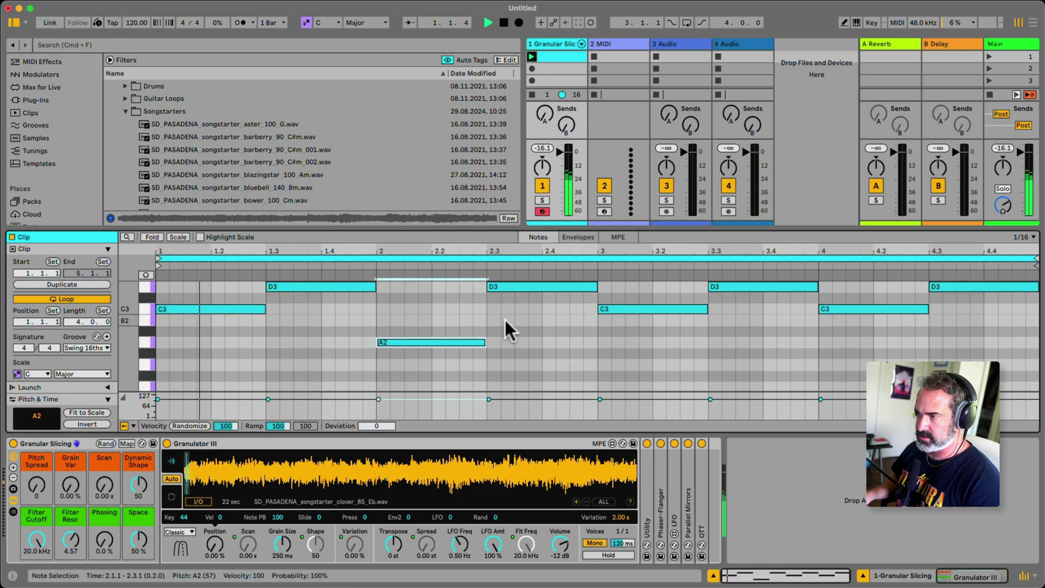
# Step: Lower the D3 note at 2.3 to B2, keeping it half a bar long
pyautogui.click(509, 287)
pyautogui.press('Down')
pyautogui.press('Down')
pyautogui.press('Down')
pyautogui.hotkey('shift', 'Left')
pyautogui.hotkey('shift', 'Left')
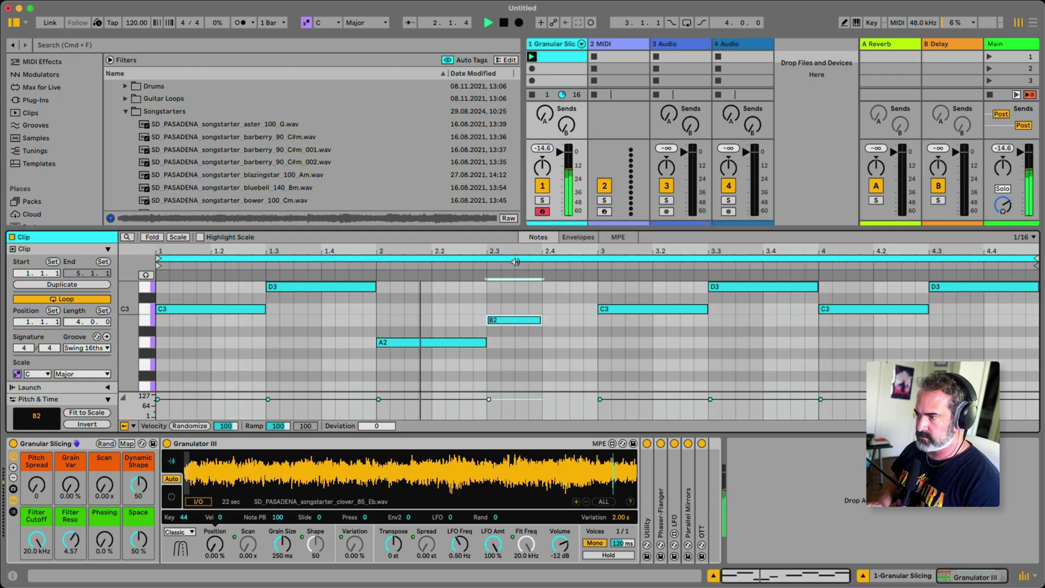
pyautogui.hotkey('shift', 'Right')
pyautogui.hotkey('shift', 'Right')
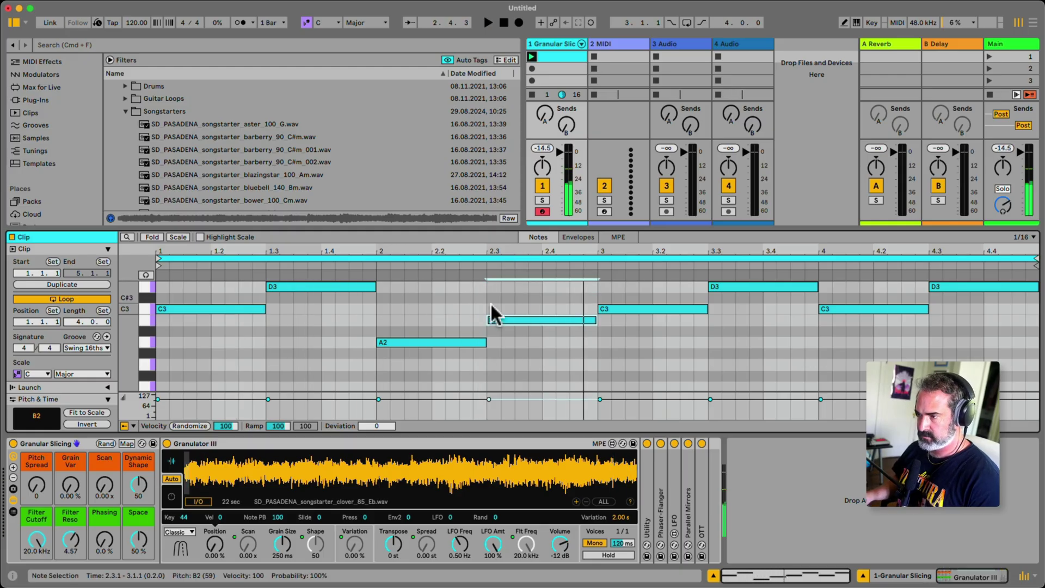
# Step: Delete all notes from the clip
pyautogui.press('super+a')
pyautogui.press('Delete')
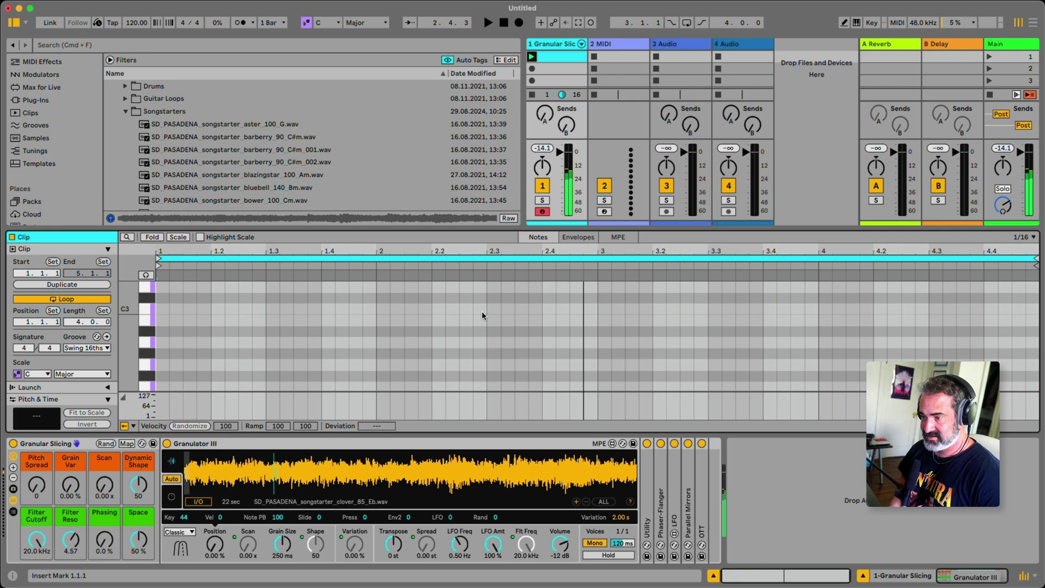
# Step: Try the Granular Slicing rack's macros, setting Dynamic Shape to 43 and leaving Phasing at 0.0 %
pyautogui.moveTo(37, 484); pyautogui.dragTo(37, 536)
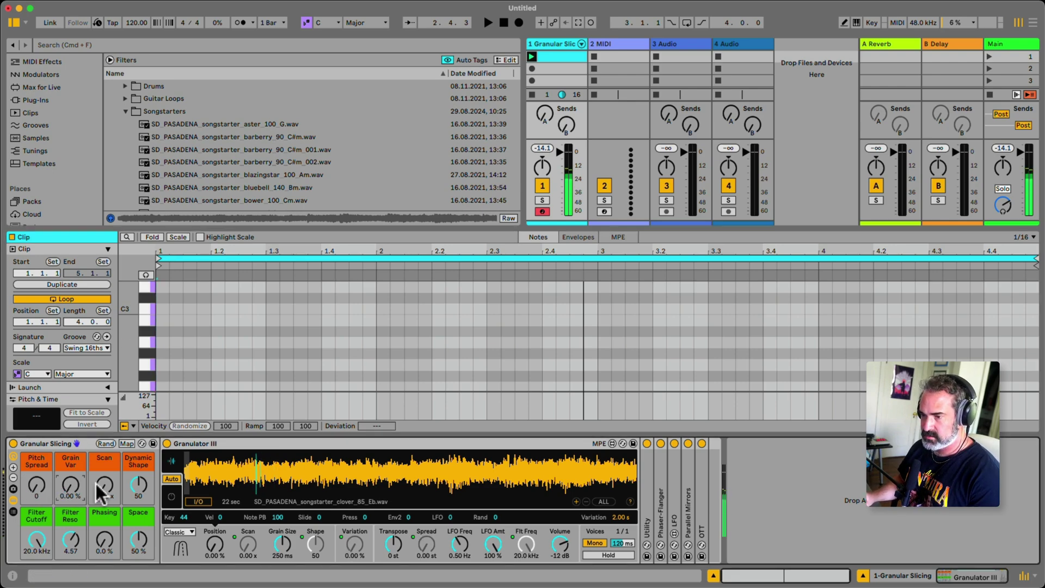
pyautogui.moveTo(100, 488); pyautogui.dragTo(138, 486)
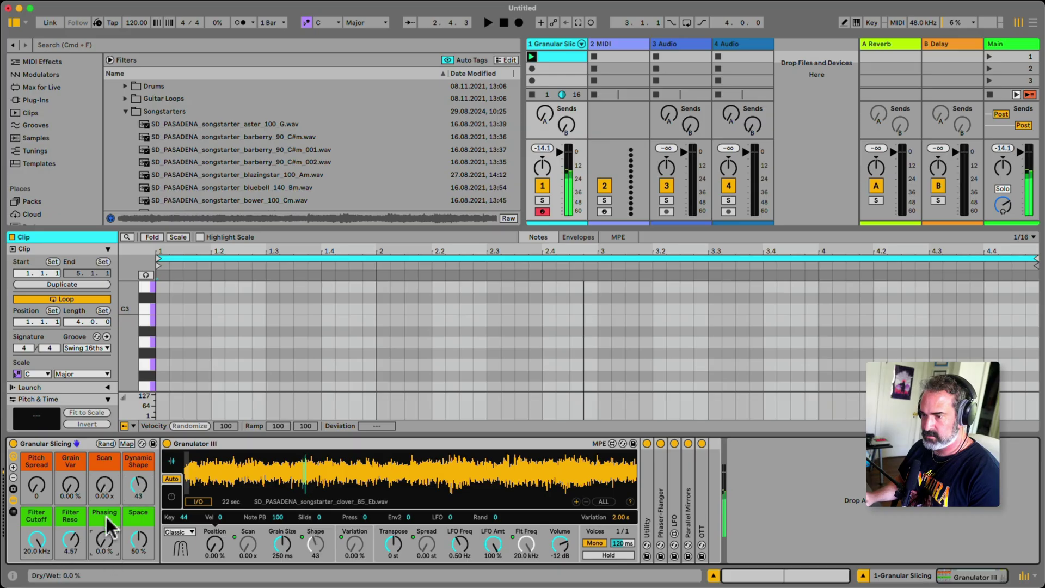
pyautogui.moveTo(105, 538)
pyautogui.mouseDown()
pyautogui.moveTo(105, 512)
pyautogui.moveTo(105, 547)
pyautogui.mouseUp()
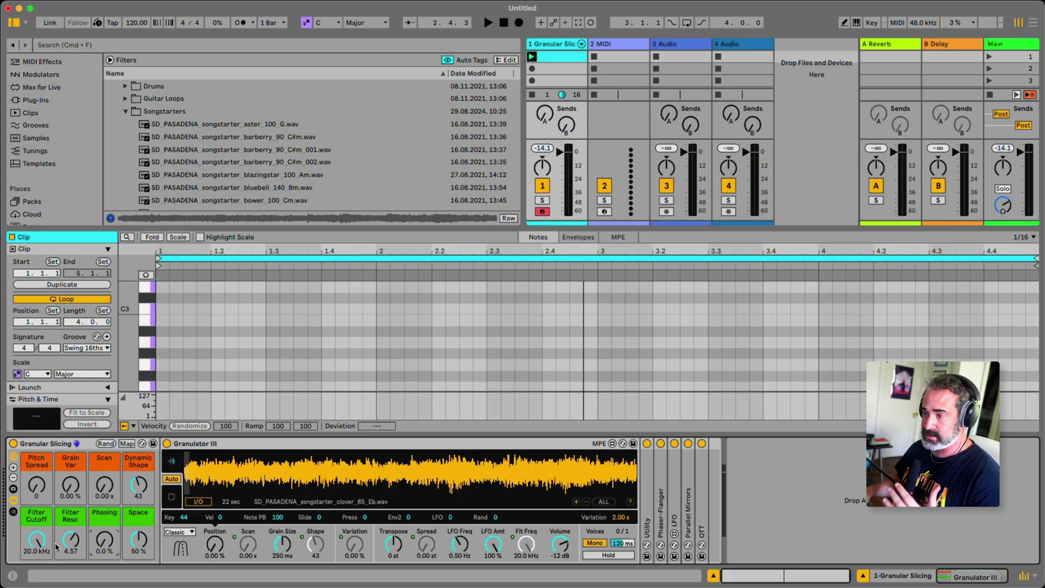
# Step: Close the clip editor and load the Granulator III instrument onto the empty second MIDI track
pyautogui.moveTo(490, 228); pyautogui.dragTo(432, 555)
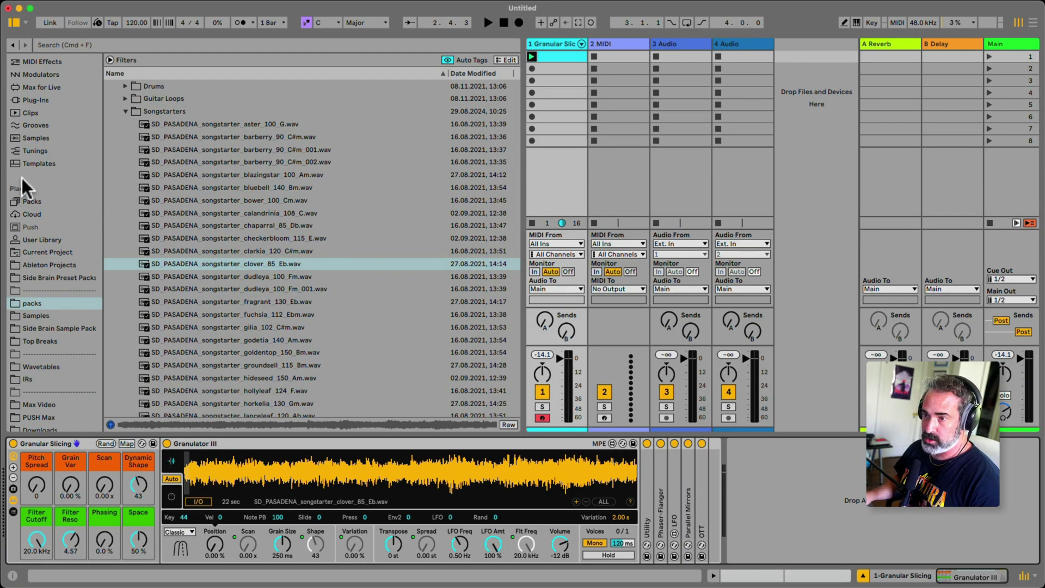
pyautogui.scroll(5, 32, 196)
pyautogui.click(49, 226)
pyautogui.scroll(-5, 158, 235)
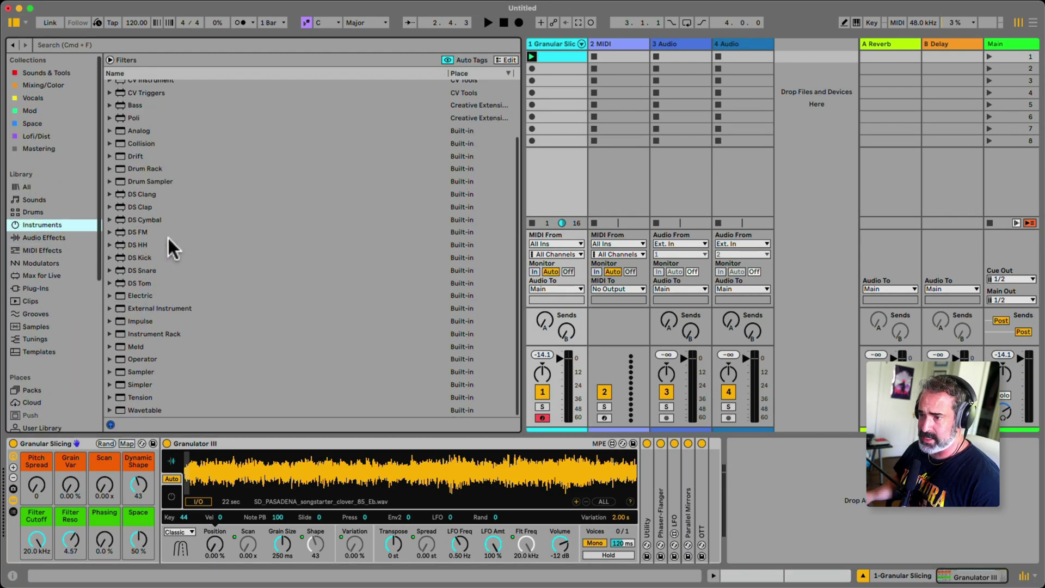
pyautogui.scroll(3, 185, 228)
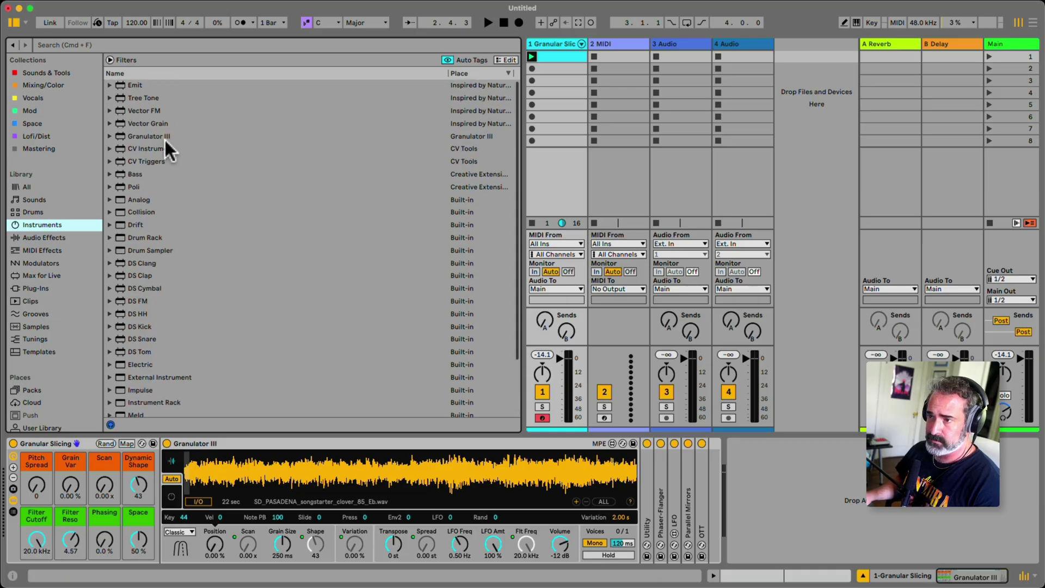
pyautogui.moveTo(164, 138); pyautogui.dragTo(632, 103)
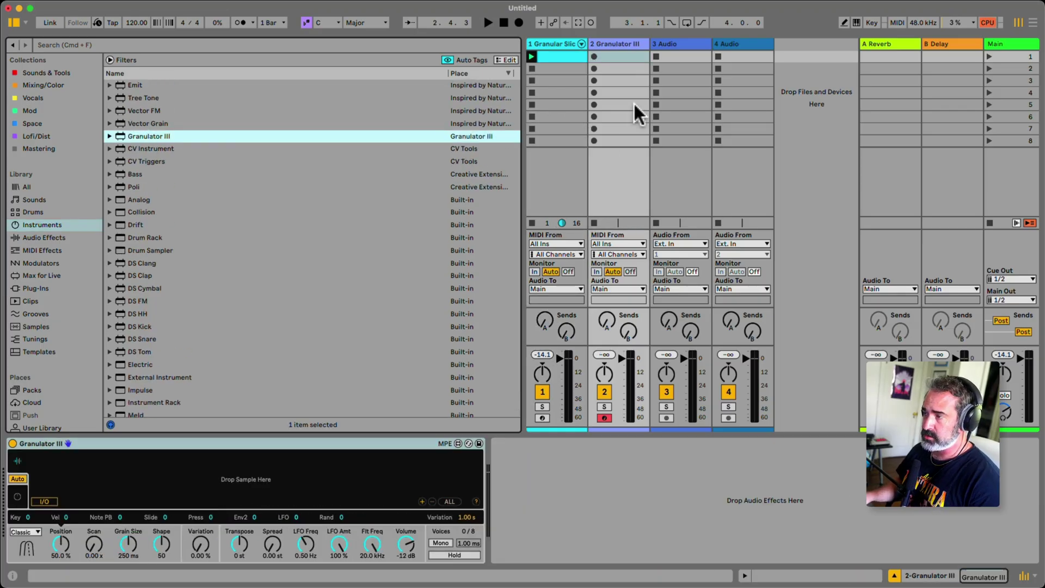
# Step: Switch to the Arrangement View and delete the two audio tracks
pyautogui.press('Tab')
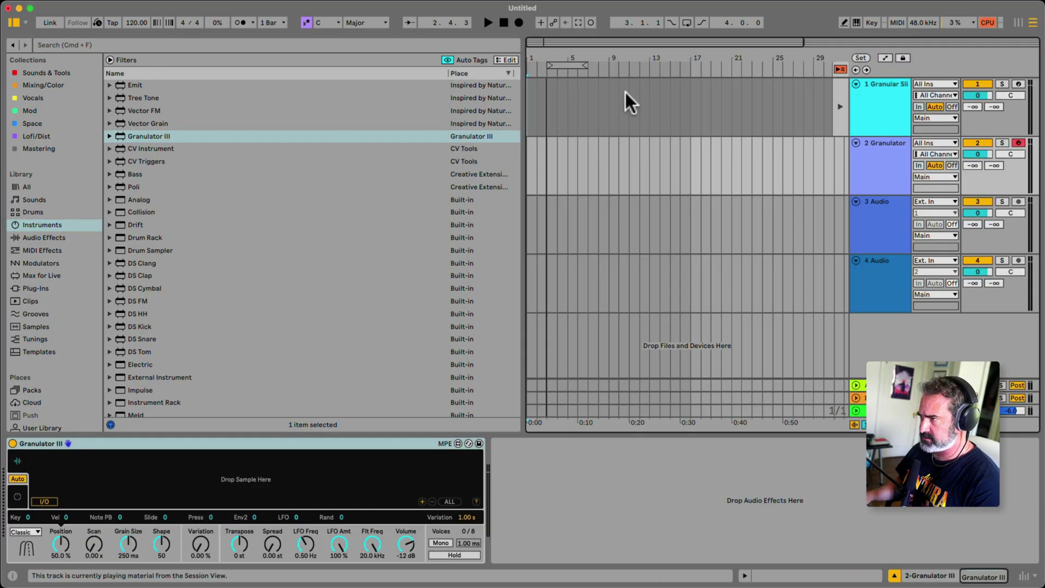
pyautogui.click(883, 210)
pyautogui.press('Delete')
pyautogui.press('Delete')
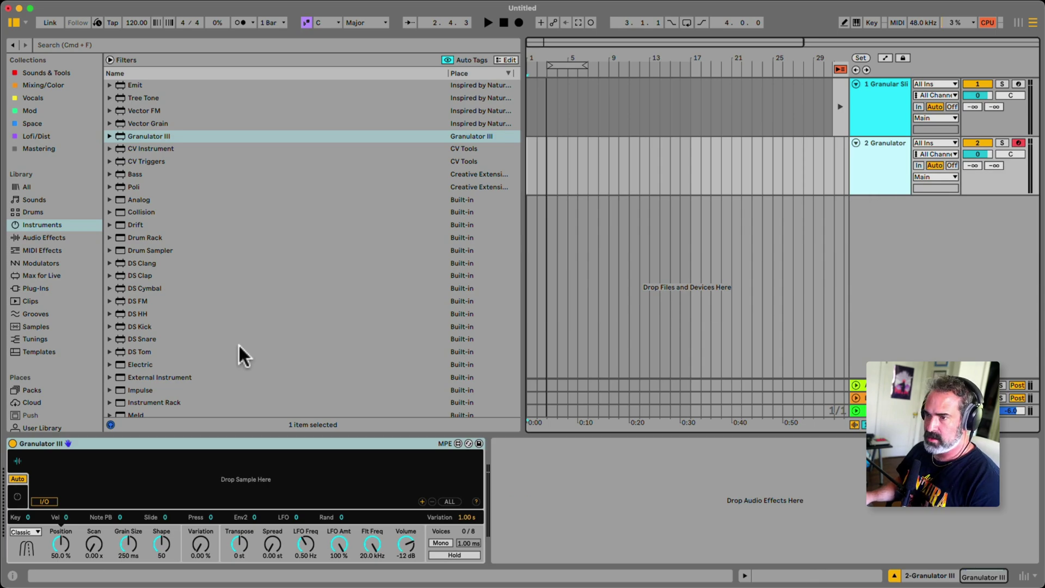
# Step: Load SD_PASADENA_songstarter_barberry_90_C#m.wav from the packs folder into the new Granulator III
pyautogui.scroll(-5, 61, 272)
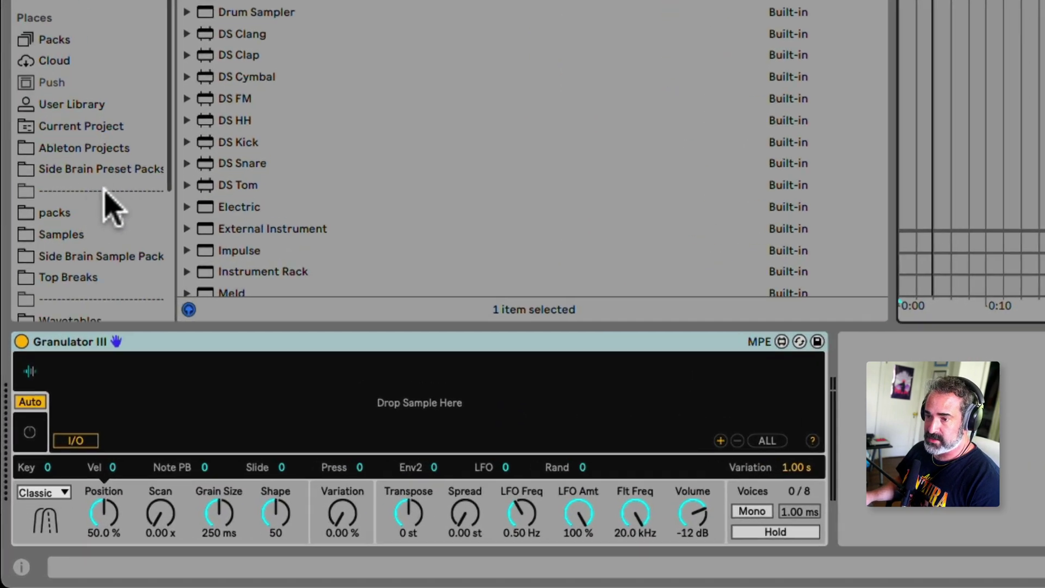
pyautogui.click(91, 213)
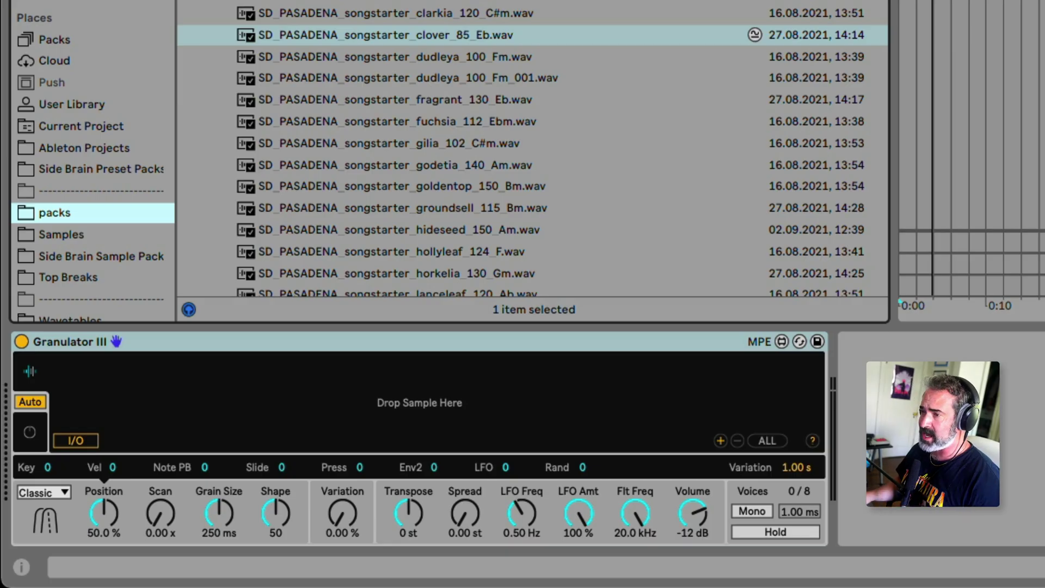
pyautogui.click(523, 1)
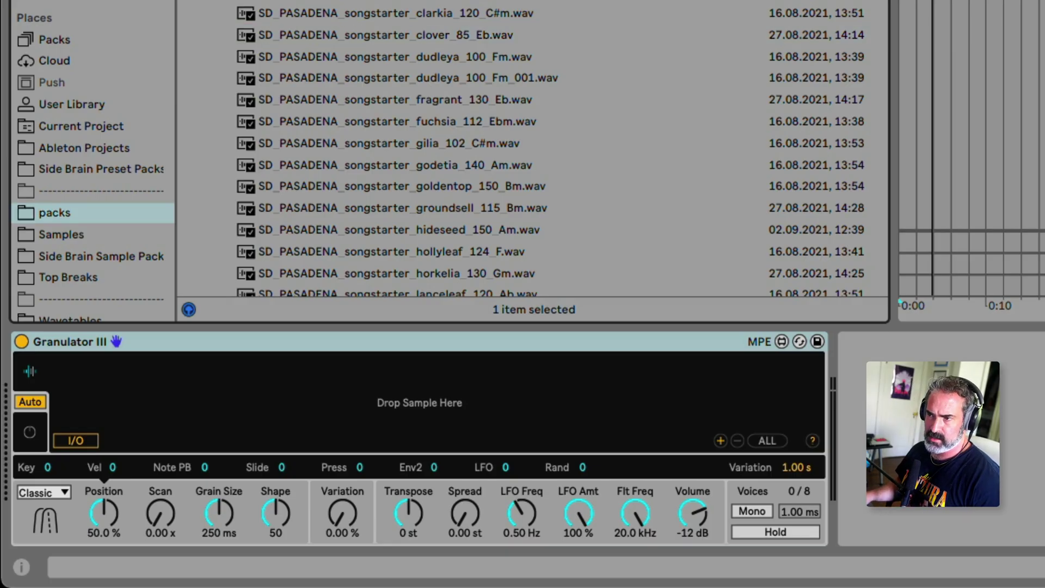
pyautogui.moveTo(522, 1); pyautogui.dragTo(457, 375)
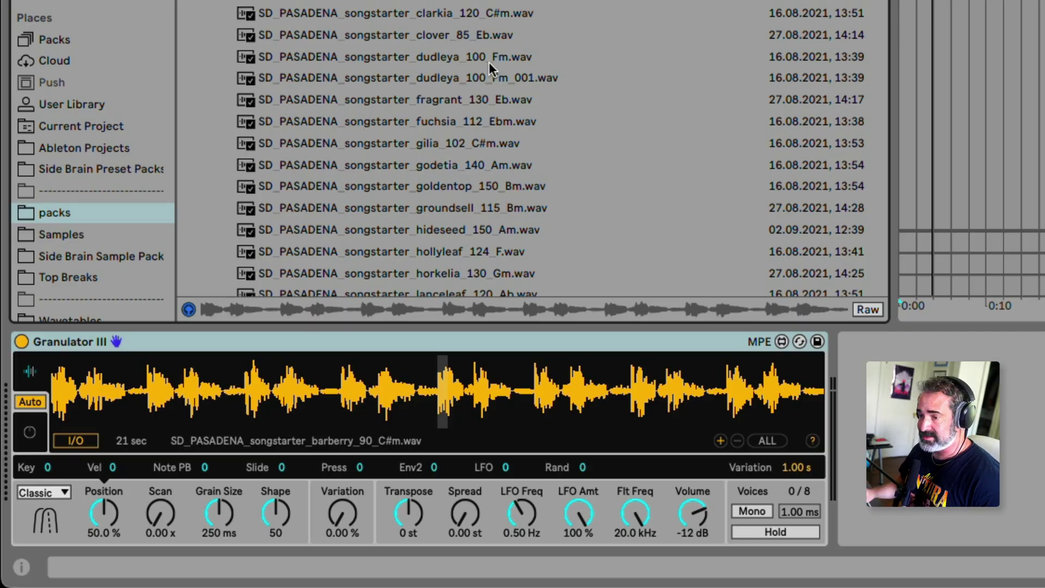
# Step: Inspect the modulation amounts of Granulator III's Position and Transpose parameters, including Transpose's Key amount
pyautogui.moveTo(106, 509)
pyautogui.mouseDown()
pyautogui.moveTo(106, 525)
pyautogui.moveTo(108, 513)
pyautogui.mouseUp()
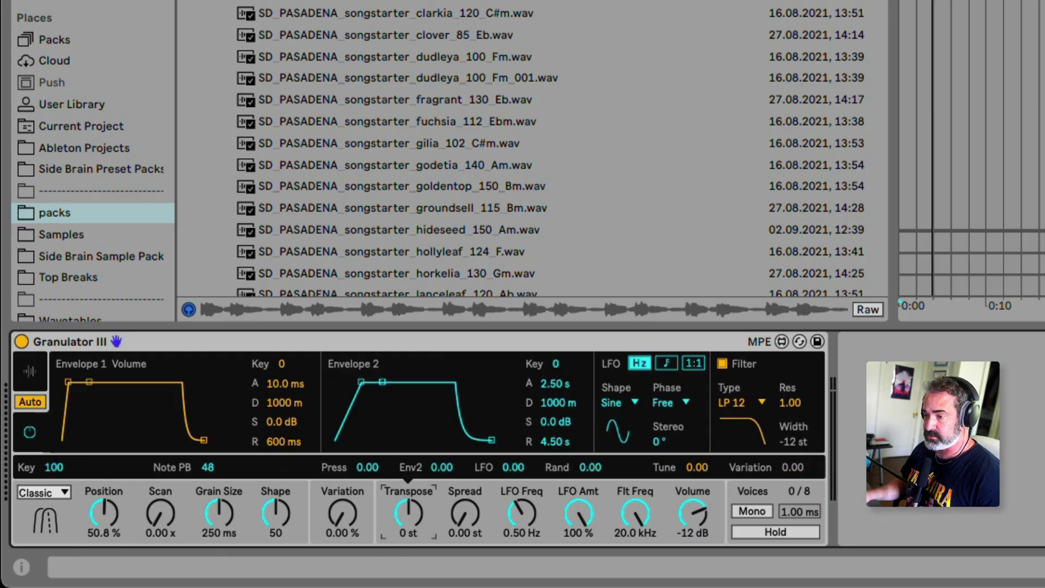
pyautogui.click(410, 522)
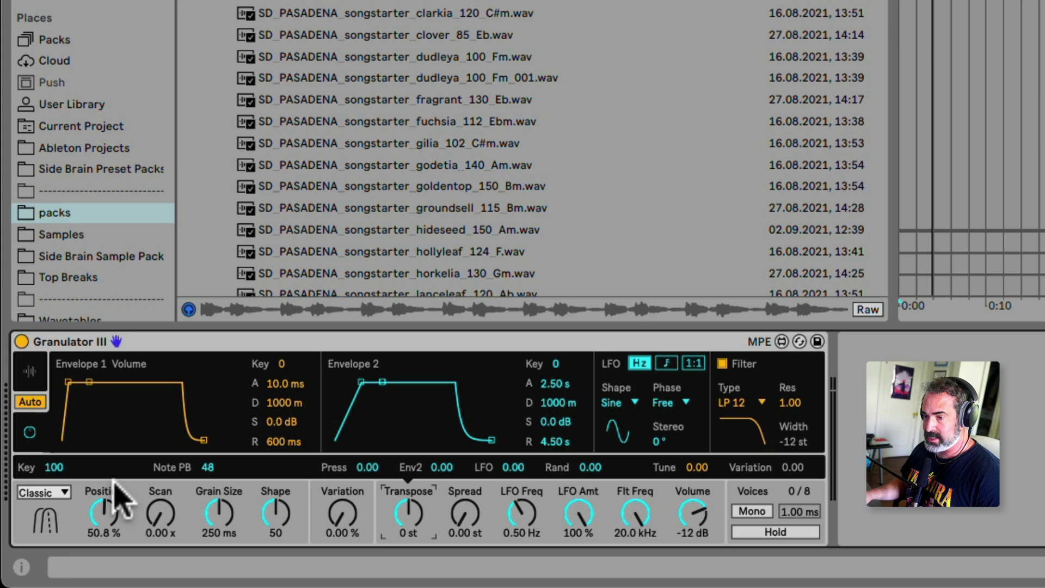
pyautogui.click(55, 469)
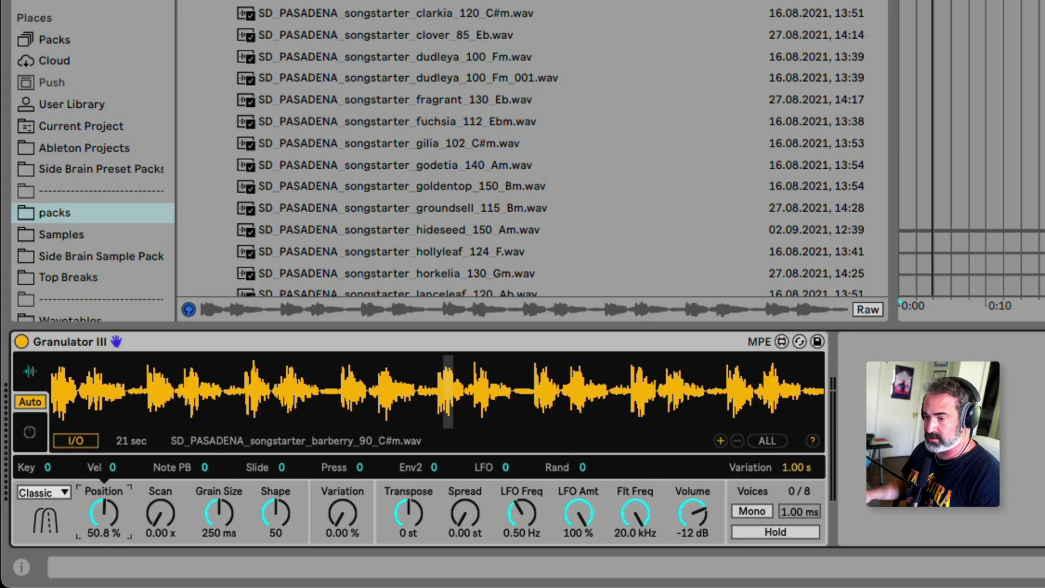
# Step: Set Granulator III's Position to 0.00 %, try a Key modulation of 100 on it and settle on 45
pyautogui.click(104, 511)
pyautogui.moveTo(103, 510); pyautogui.dragTo(103, 582)
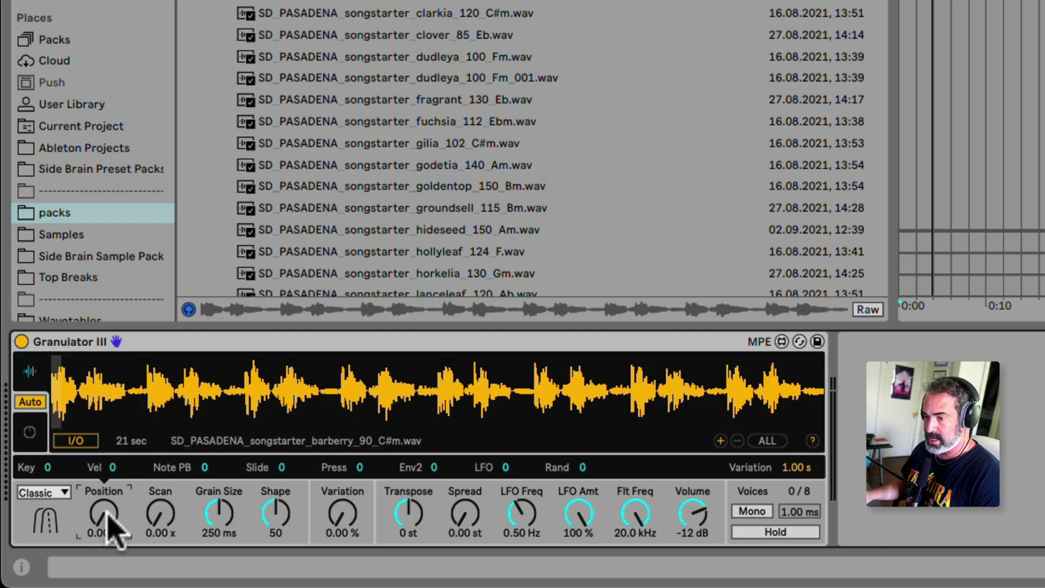
pyautogui.click(49, 468)
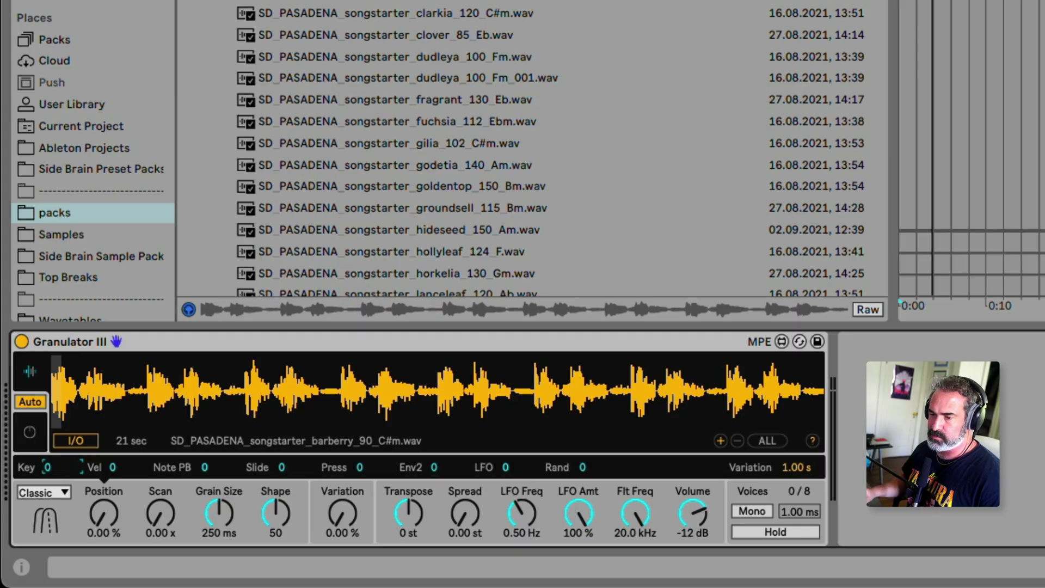
pyautogui.write('100')
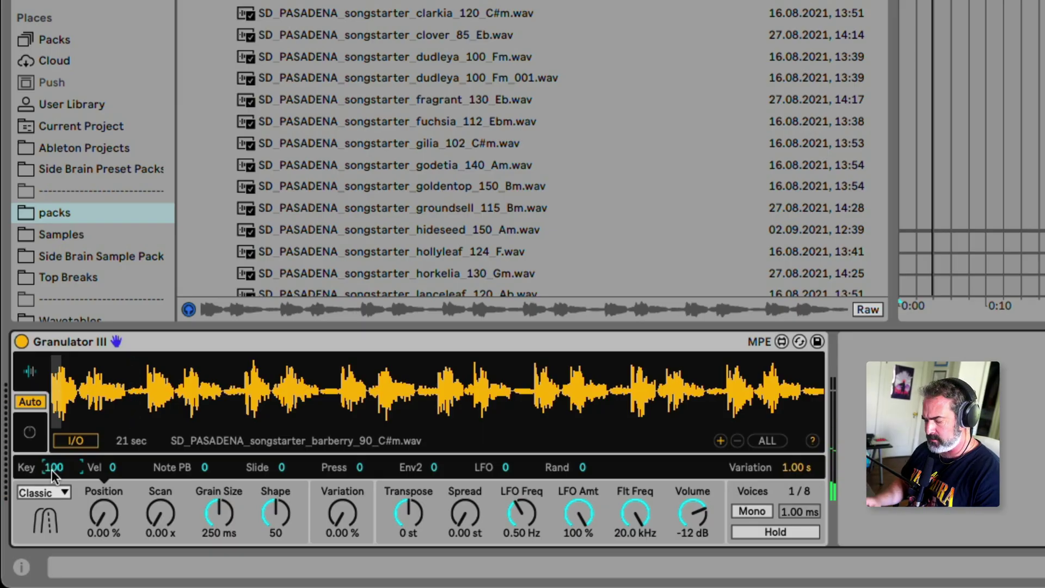
pyautogui.write('45')
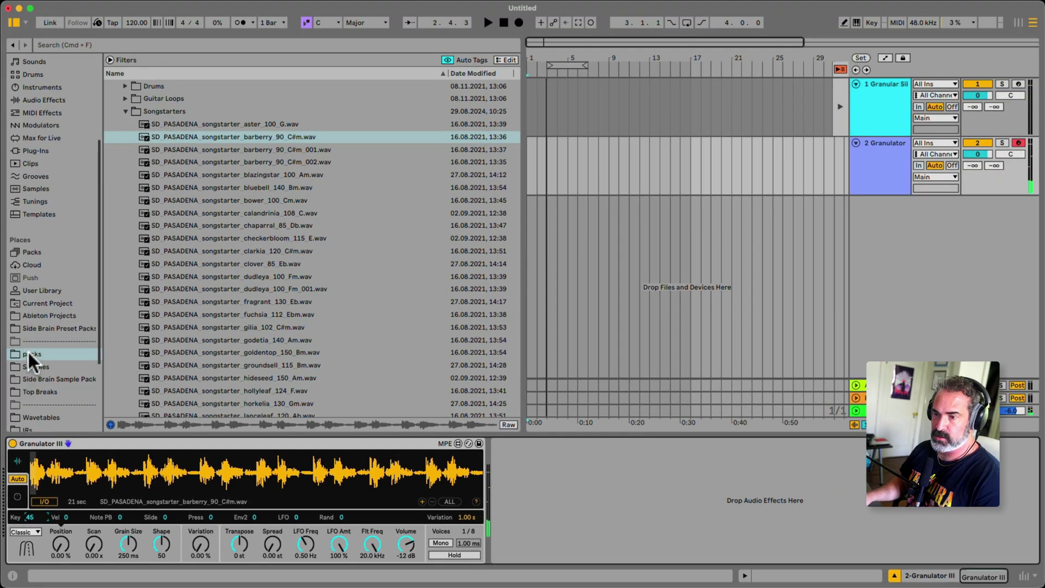
# Step: Insert Keyboard Monitor.amxd from the Max for Live Devices folder on the Granulator track
pyautogui.scroll(-5, 28, 359)
pyautogui.click(54, 412)
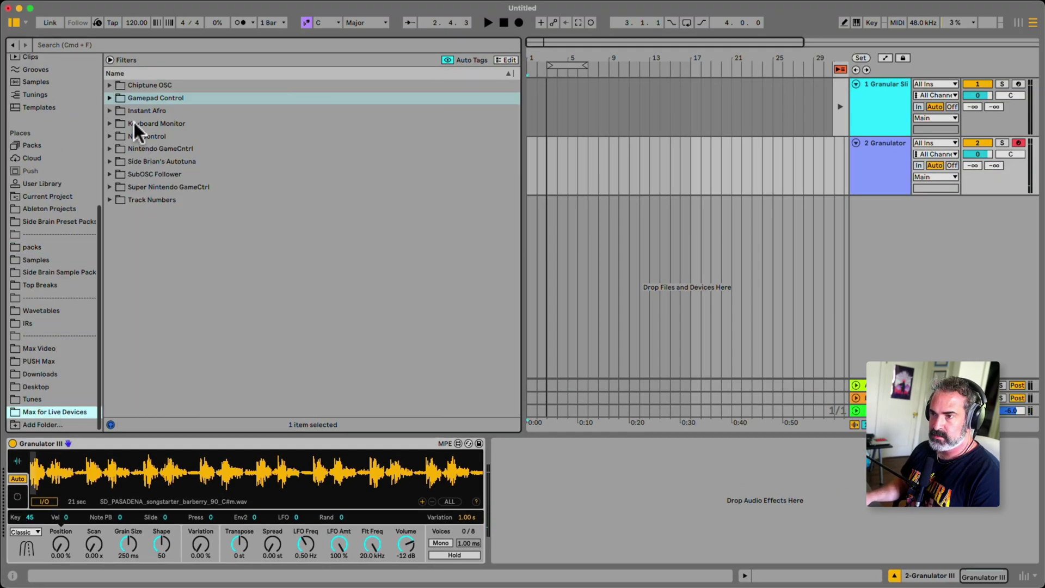
pyautogui.click(110, 123)
pyautogui.click(147, 135)
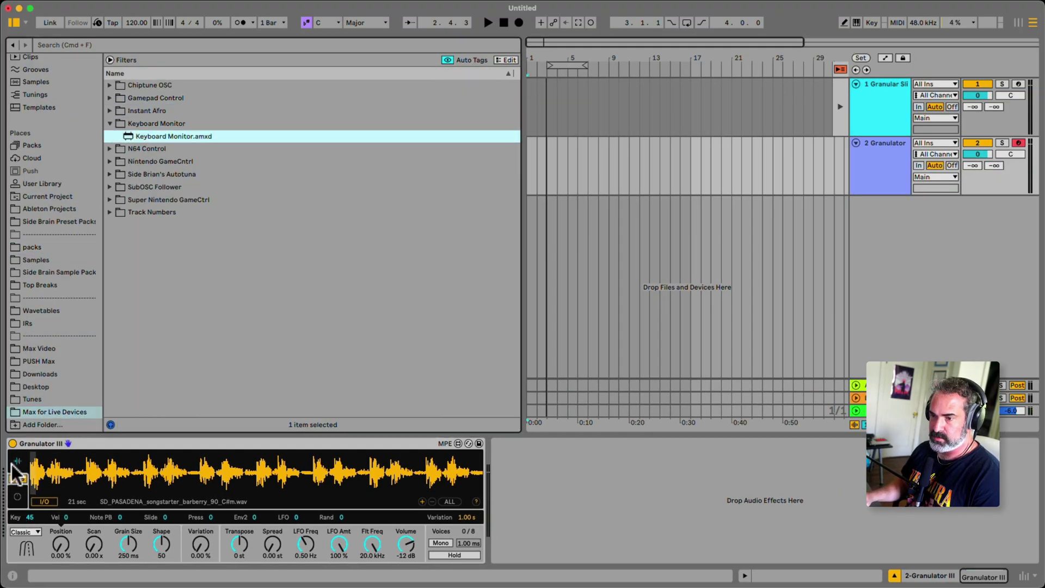
pyautogui.doubleClick(164, 136)
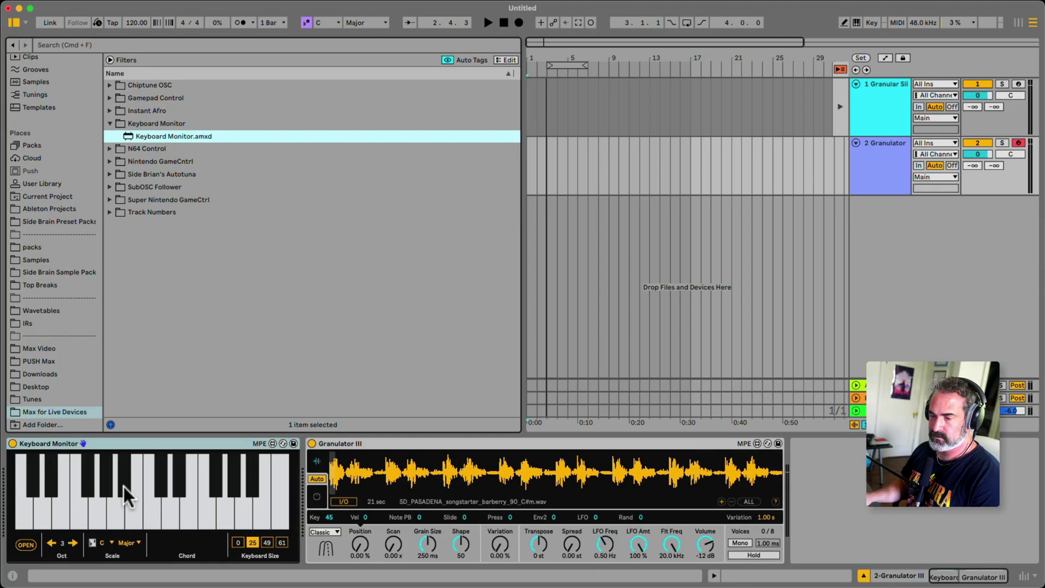
# Step: Open Keyboard Monitor's floating keyboard, set it to 61 keys at 125% zoom and move the window clear of the transport controls
pyautogui.click(25, 545)
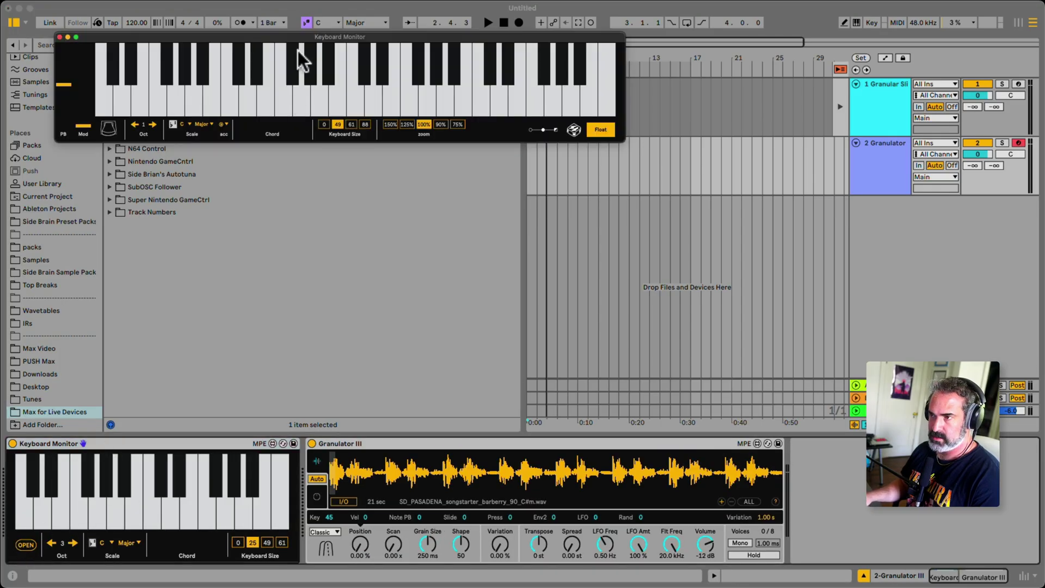
pyautogui.click(351, 124)
pyautogui.click(413, 124)
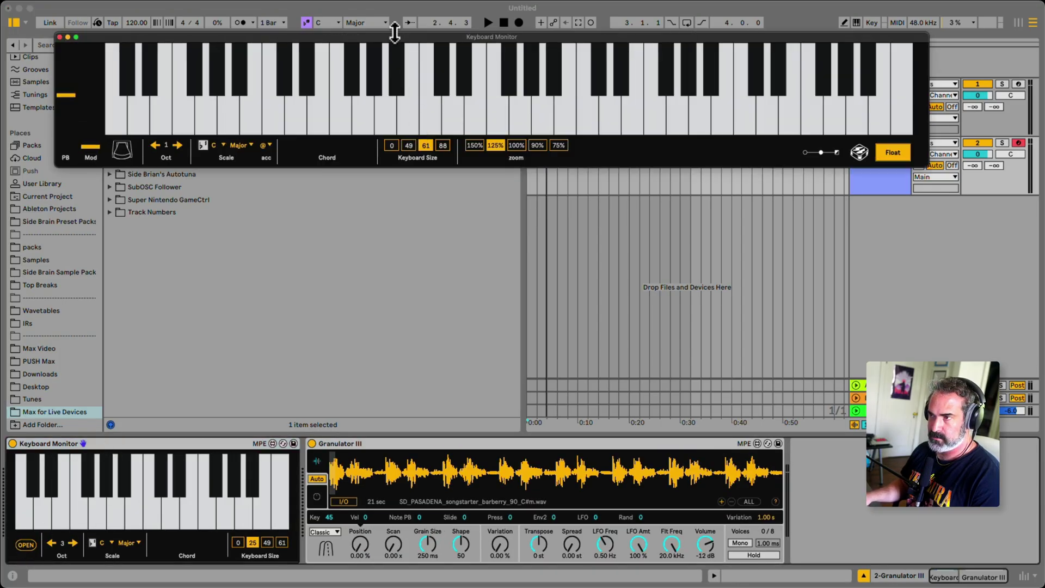
pyautogui.moveTo(393, 35); pyautogui.dragTo(397, 163)
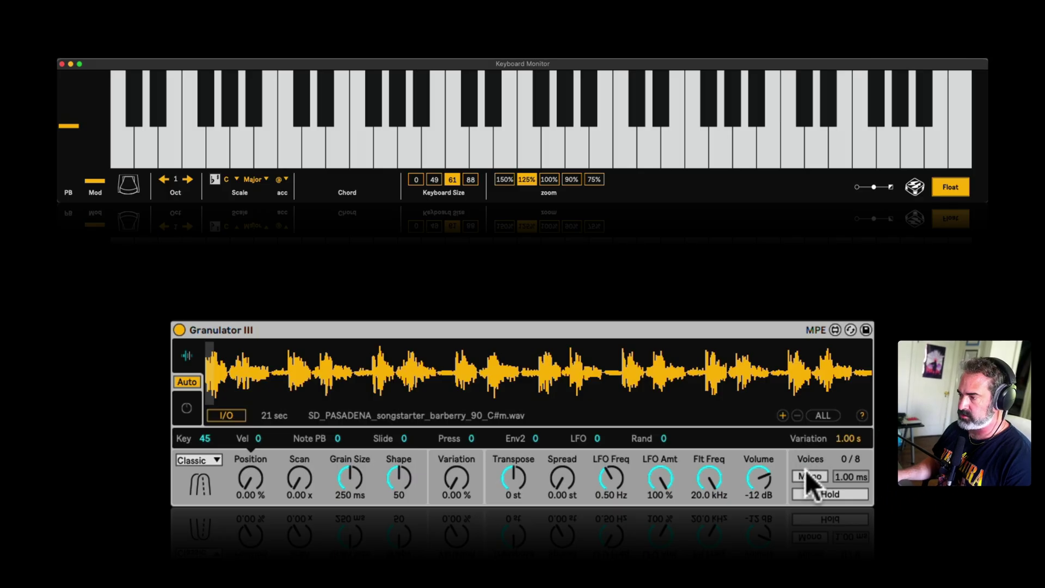
# Step: Switch Granulator III to Mono with a glide time of 120 ms, try 397 ms and return to 120 ms
pyautogui.click(739, 543)
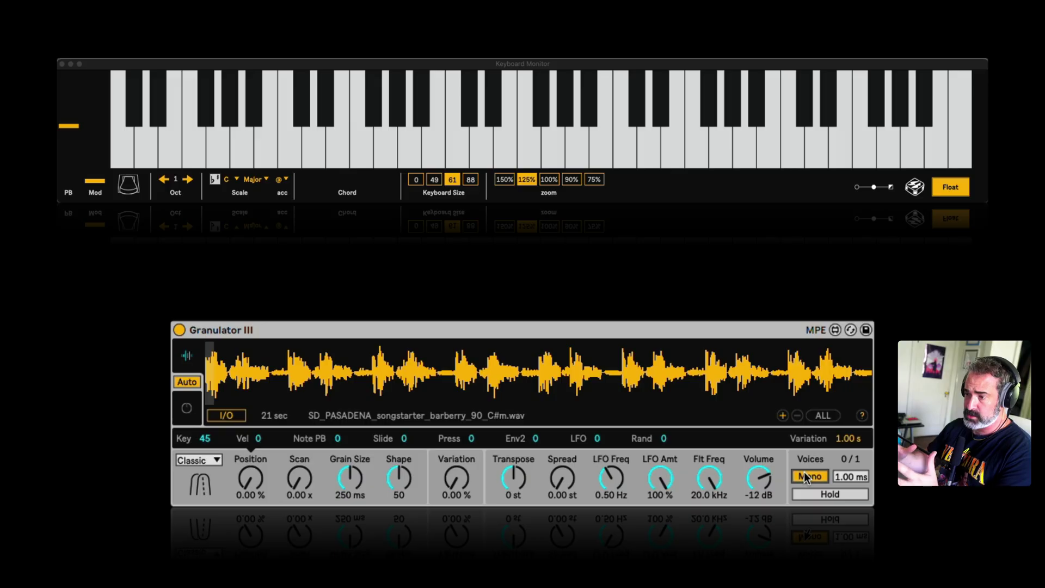
pyautogui.click(856, 478)
pyautogui.write('100')
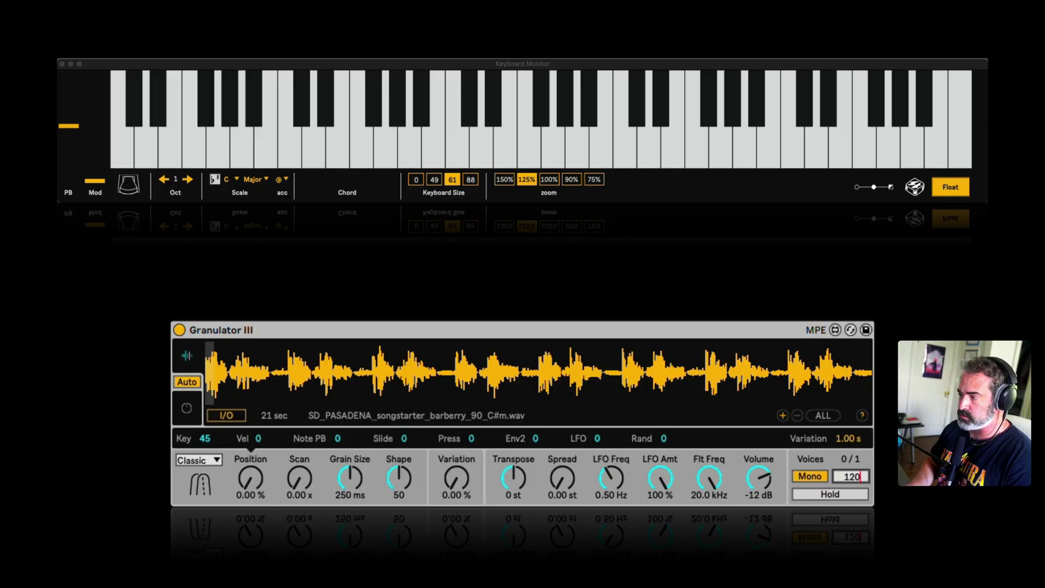
pyautogui.press('Return')
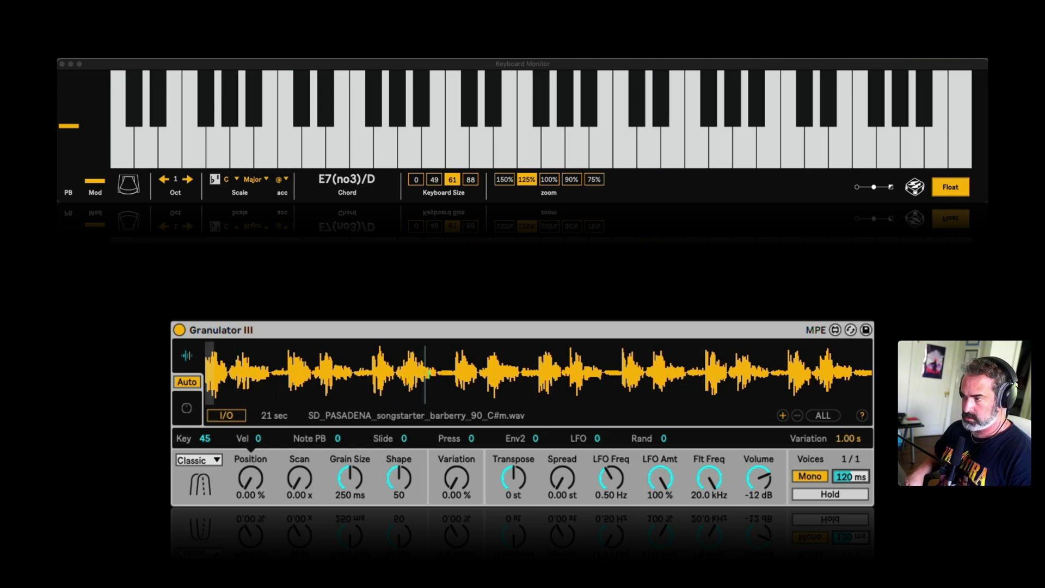
pyautogui.moveTo(855, 479)
pyautogui.mouseDown()
pyautogui.moveTo(854, 452)
pyautogui.moveTo(854, 470)
pyautogui.mouseUp()
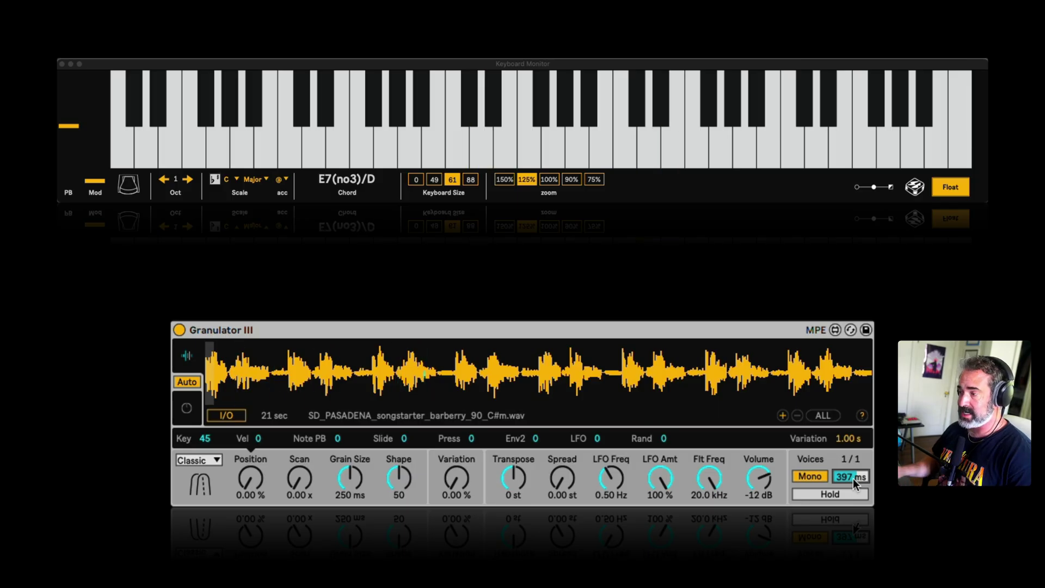
pyautogui.moveTo(854, 479); pyautogui.dragTo(853, 515)
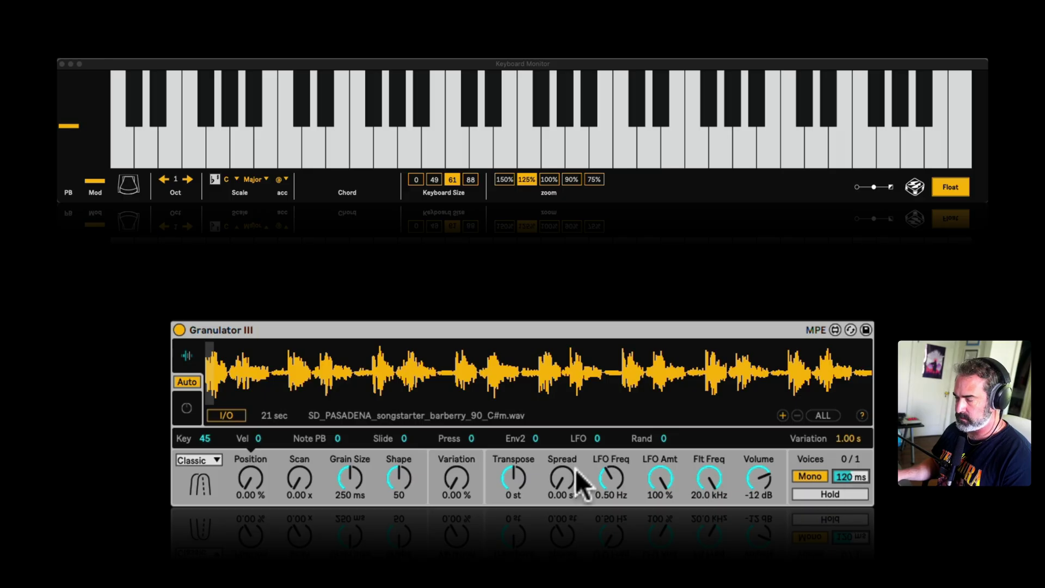
# Step: Try a Variation of 33.0 % in Granulator III and set it back to 0.00 %
pyautogui.click(457, 479)
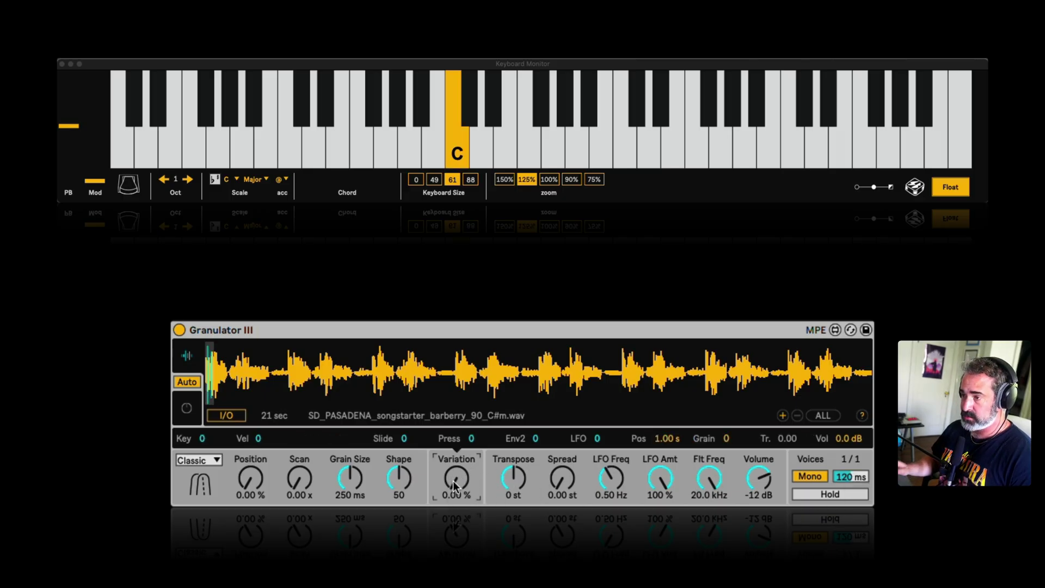
pyautogui.moveTo(455, 489); pyautogui.dragTo(454, 459)
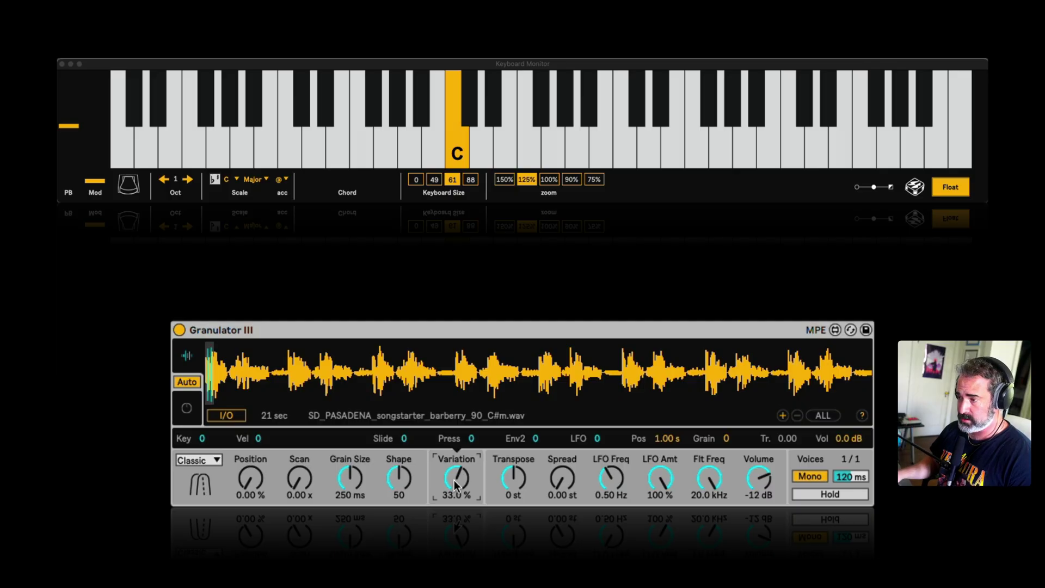
pyautogui.moveTo(454, 477); pyautogui.dragTo(455, 504)
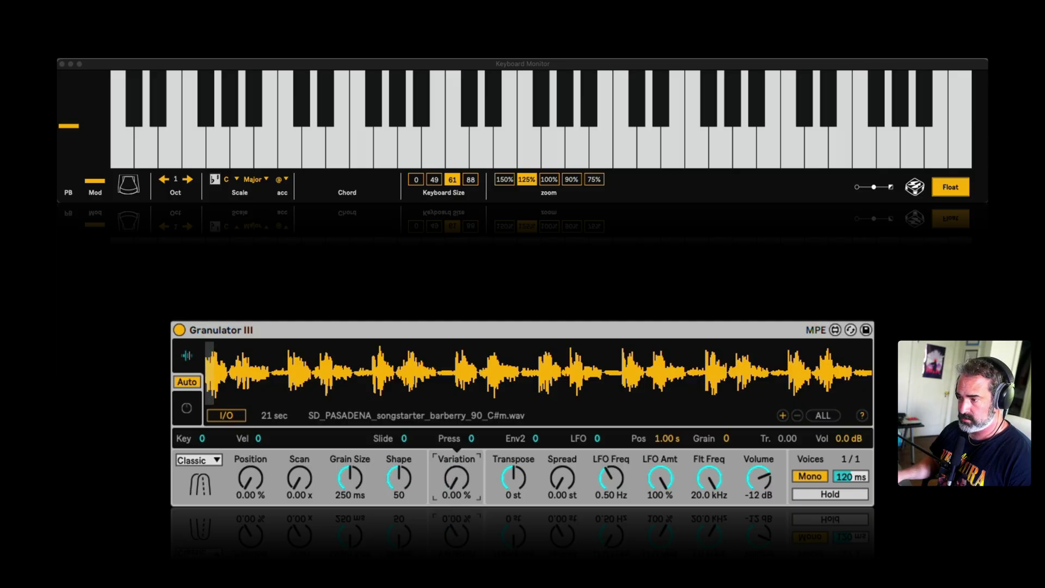
# Step: Try adjusting Granulator III's Shape, reset it to 50, and inspect the Grain Size settings
pyautogui.click(406, 476)
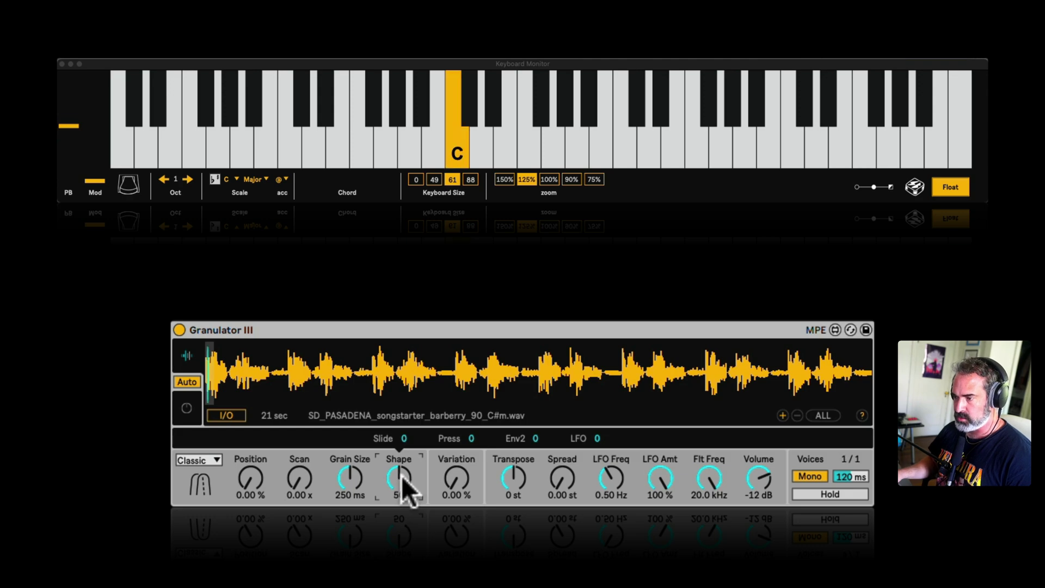
pyautogui.moveTo(406, 482)
pyautogui.mouseDown()
pyautogui.moveTo(405, 472)
pyautogui.moveTo(399, 489)
pyautogui.mouseUp()
pyautogui.doubleClick(400, 478)
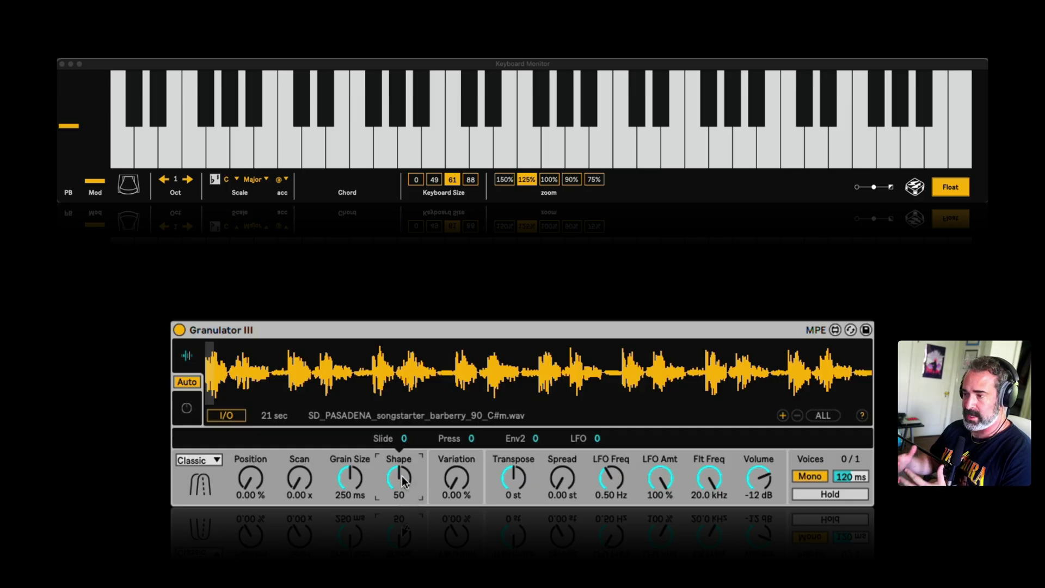
pyautogui.click(350, 478)
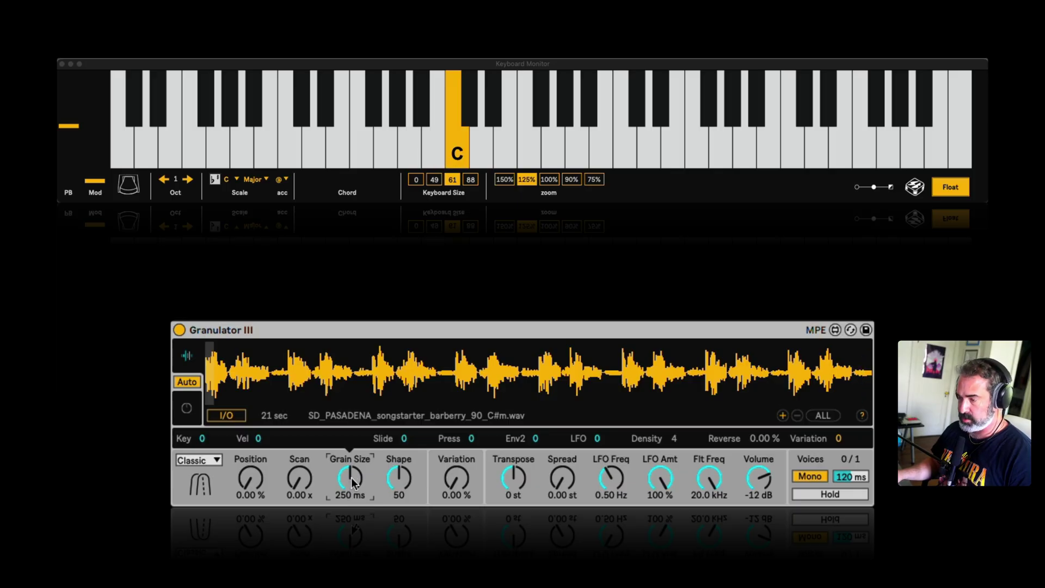
pyautogui.moveTo(352, 480)
pyautogui.mouseDown()
pyautogui.moveTo(351, 445)
pyautogui.moveTo(351, 477)
pyautogui.mouseUp()
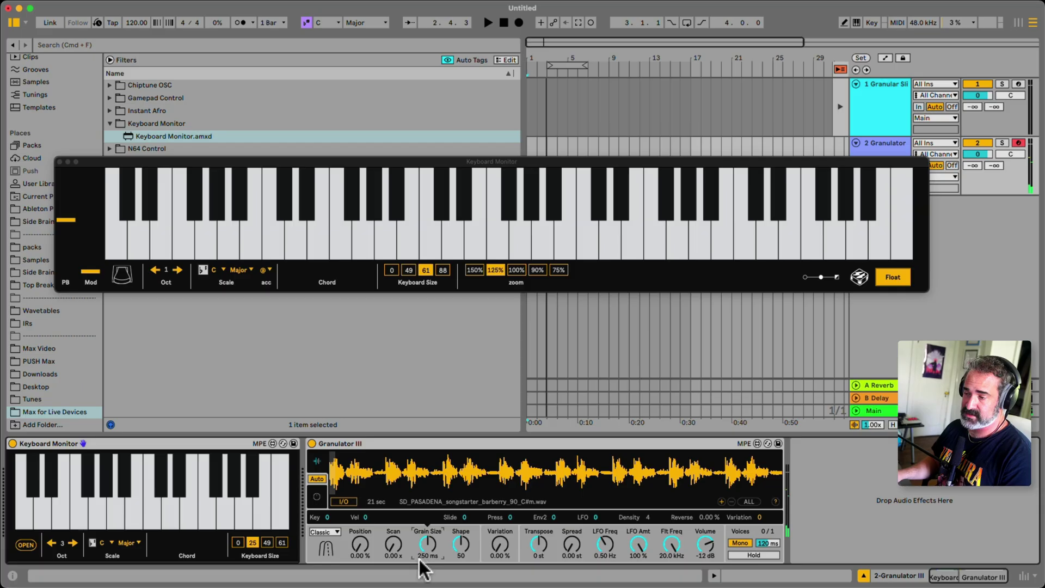
# Step: Move the floating keyboard aside, search the Max for Live devices for "bpm c" and place BPM Converter after Granulator III
pyautogui.moveTo(93, 161); pyautogui.dragTo(190, 185)
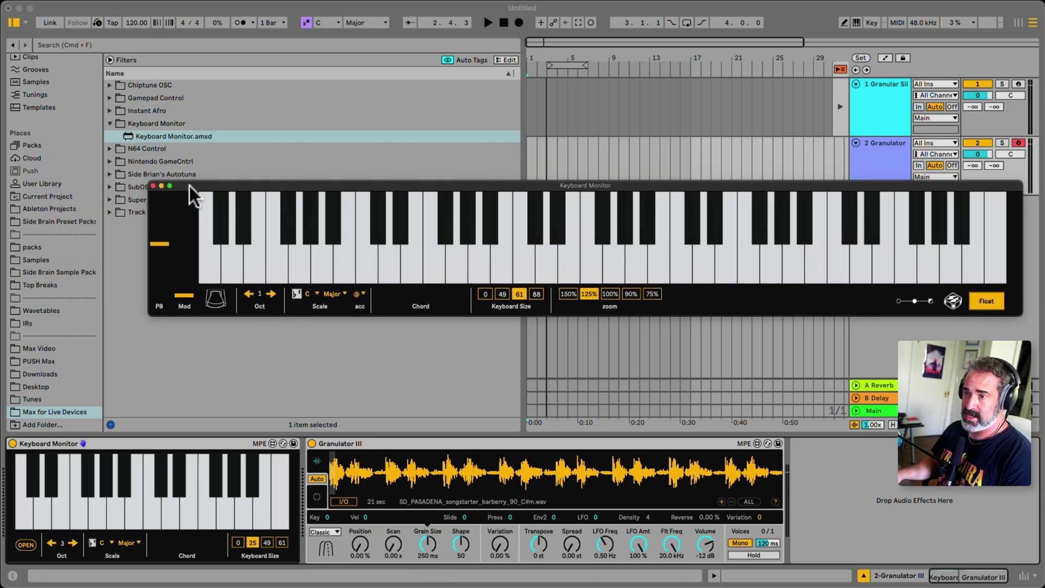
pyautogui.scroll(5, 32, 146)
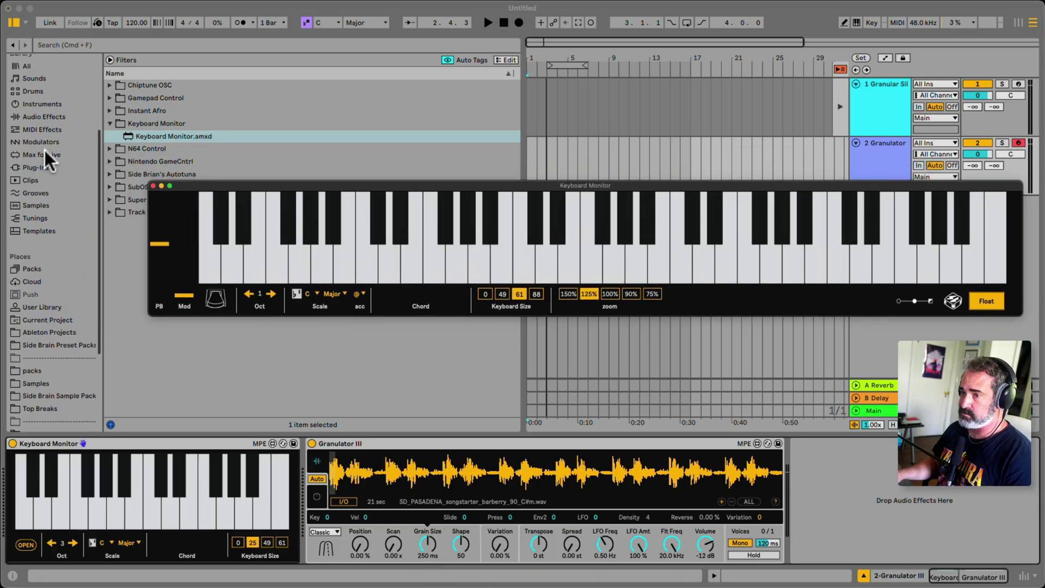
pyautogui.click(45, 154)
pyautogui.click(82, 43)
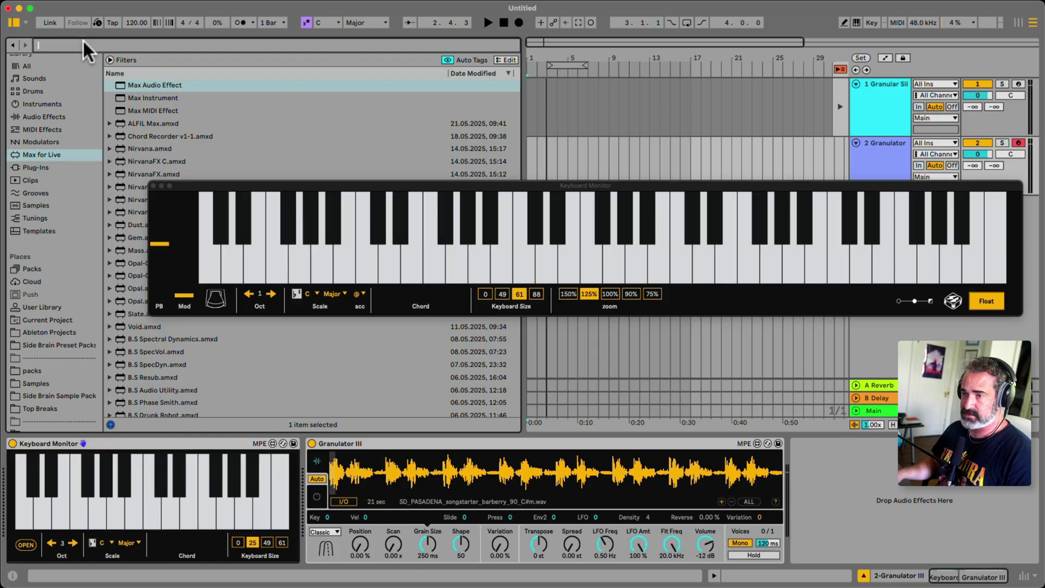
pyautogui.write('bpm c')
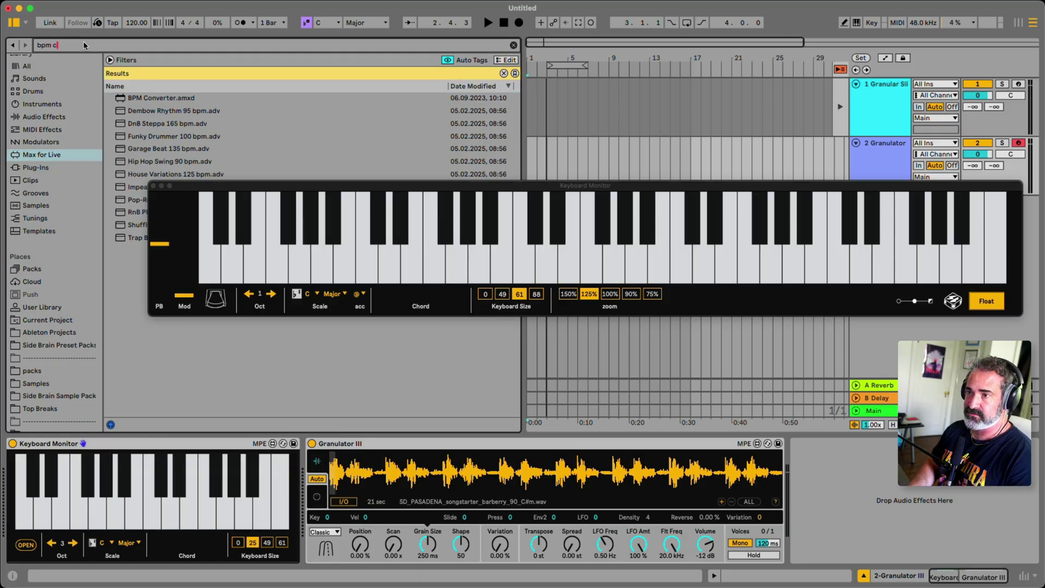
pyautogui.moveTo(147, 98); pyautogui.dragTo(801, 476)
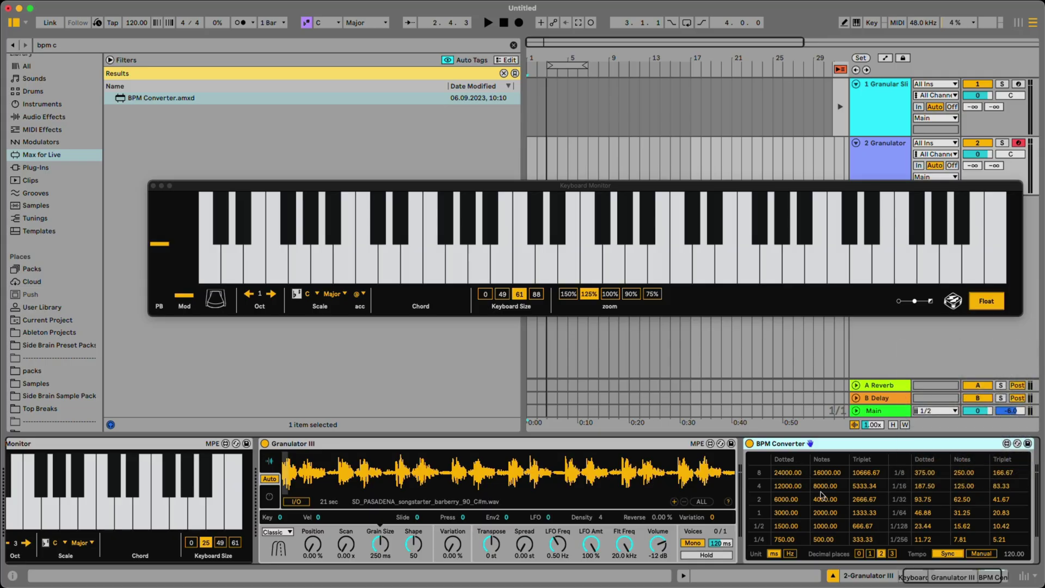
# Step: Set BPM Converter to 0 decimal places and the project tempo to 136 BPM
pyautogui.click(860, 555)
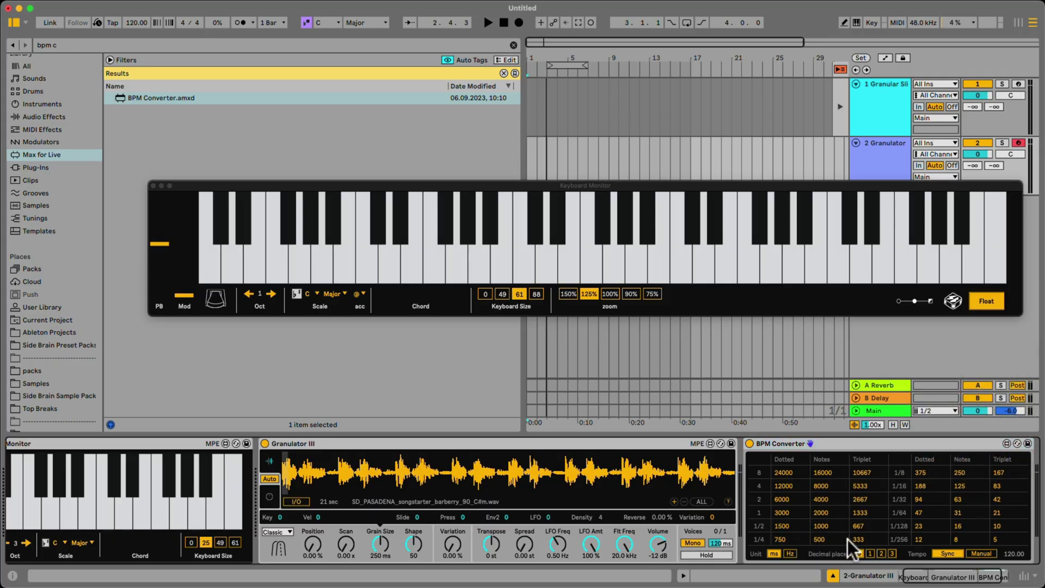
pyautogui.click(135, 25)
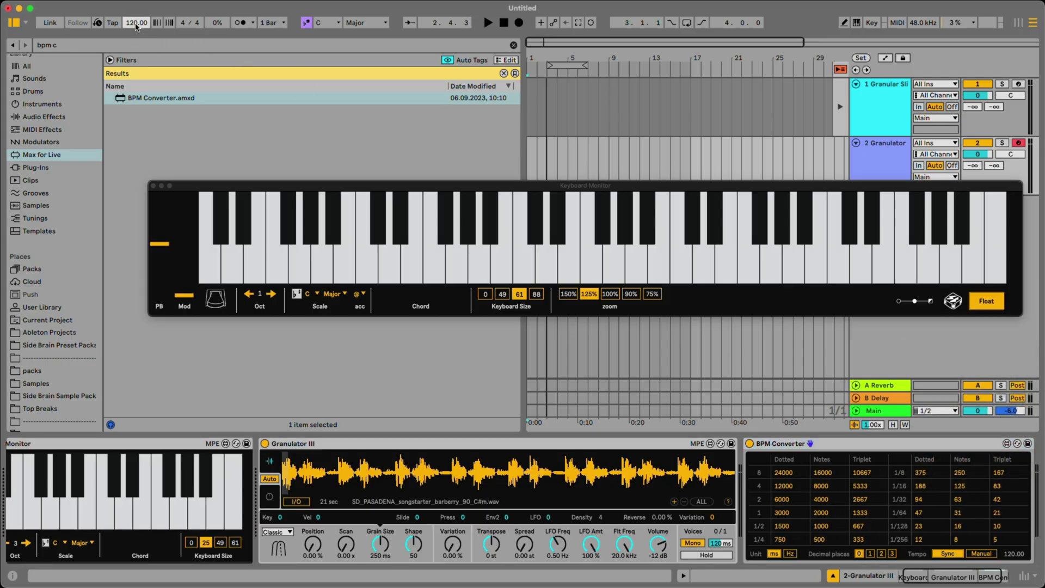
pyautogui.write('136')
pyautogui.press('Return')
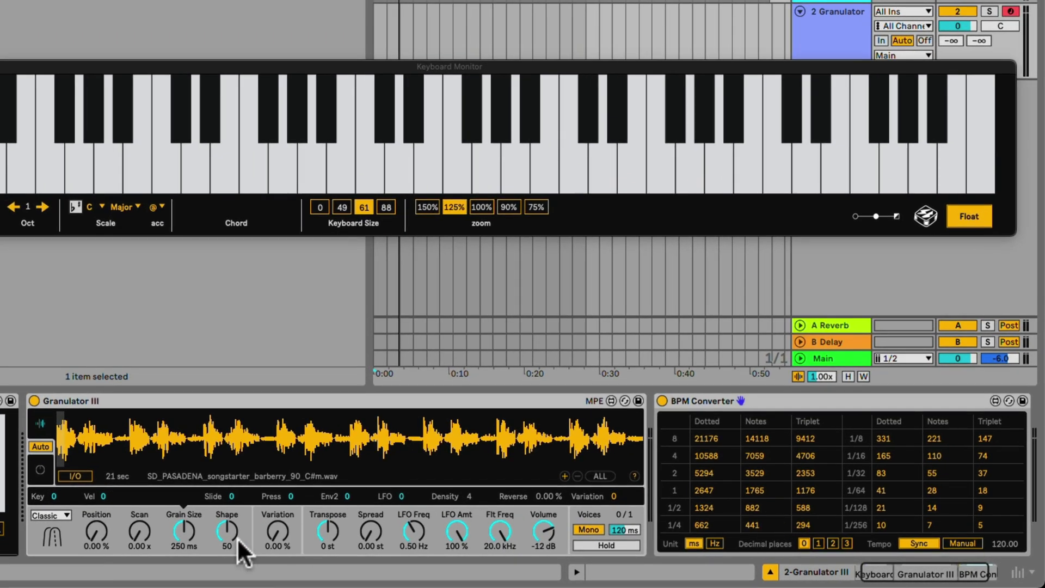
# Step: Set Granulator III's Grain Size to 441 ms, matching the quarter note in BPM Converter, and play test notes
pyautogui.click(195, 528)
pyautogui.moveTo(191, 528); pyautogui.dragTo(191, 506)
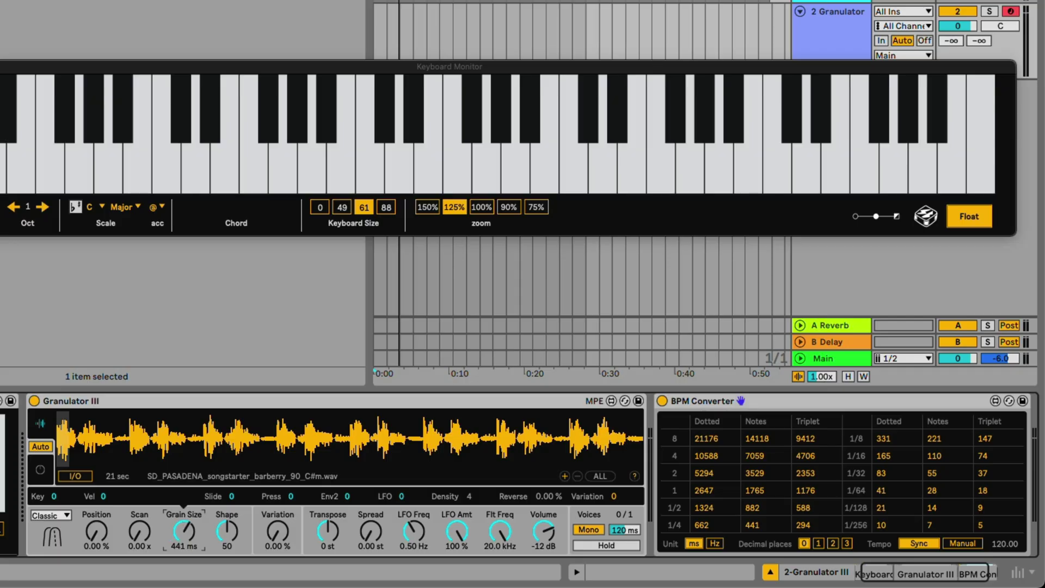
pyautogui.press('a')
pyautogui.press('a')
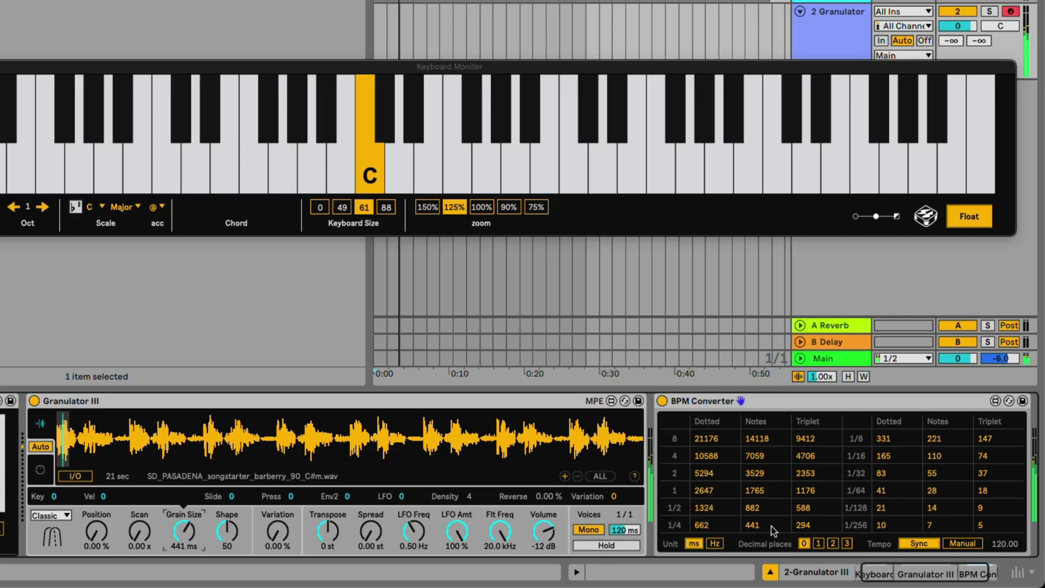
pyautogui.press('a')
pyautogui.press('s')
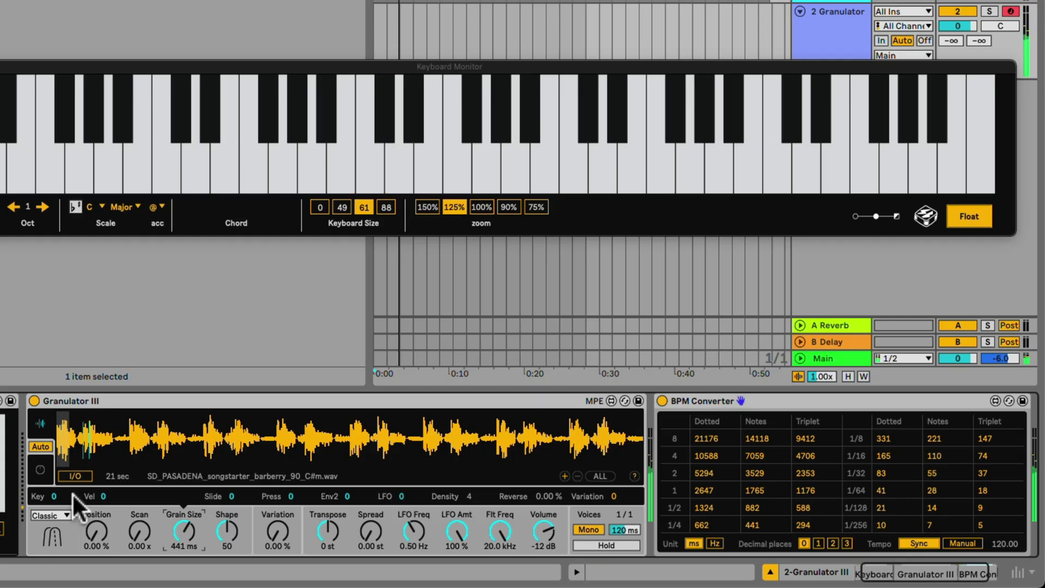
# Step: Try a Grain Size of 221 ms, matching the eighth note, and play test notes
pyautogui.moveTo(184, 532); pyautogui.dragTo(184, 561)
pyautogui.press('s')
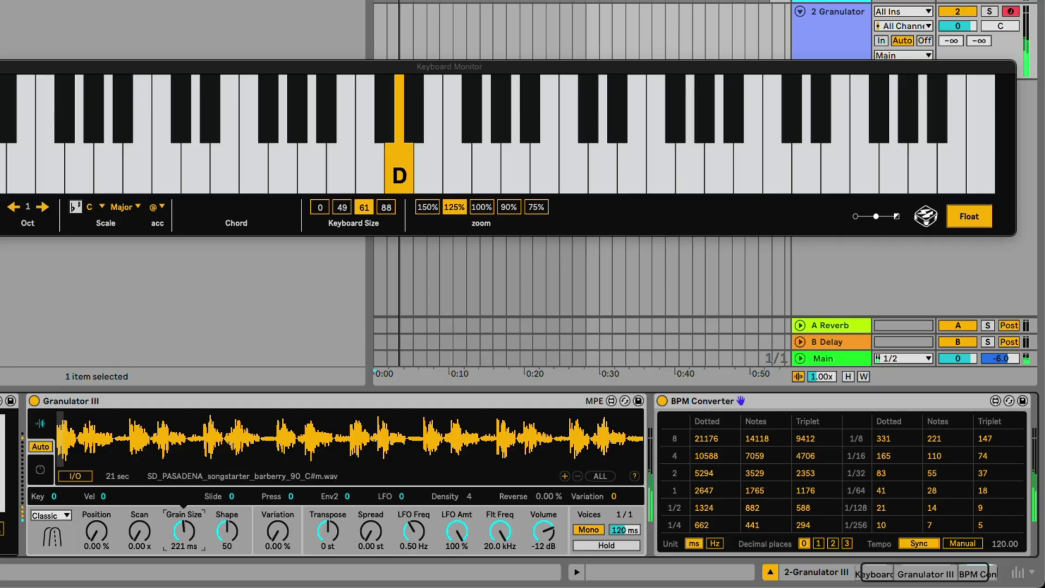
pyautogui.press('a')
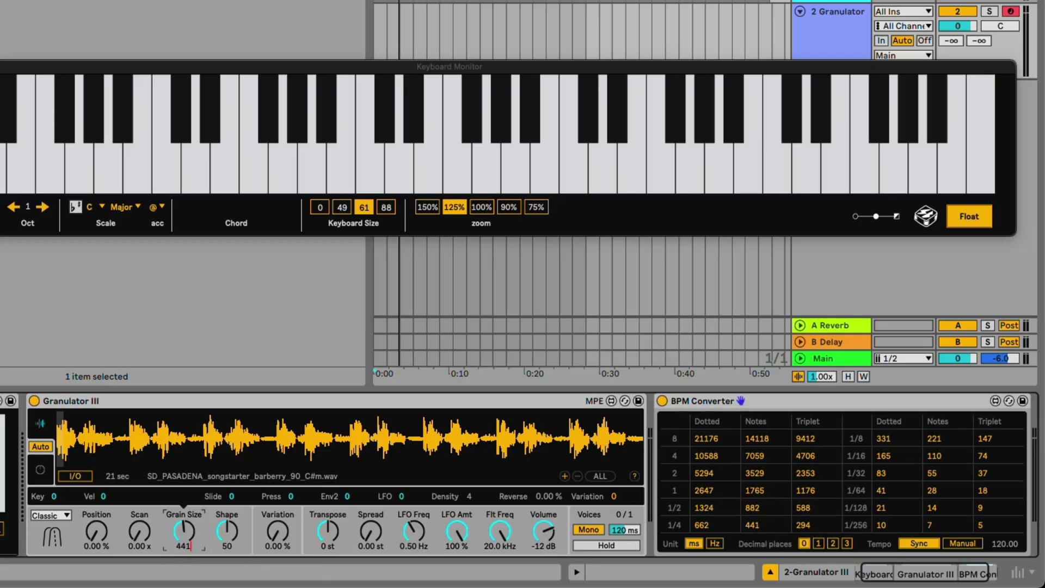
# Step: Set Granulator III's Grain Size to 441 ms and delete the BPM Converter device
pyautogui.moveTo(190, 528); pyautogui.dragTo(189, 506)
pyautogui.click(714, 400)
pyautogui.press('Delete')
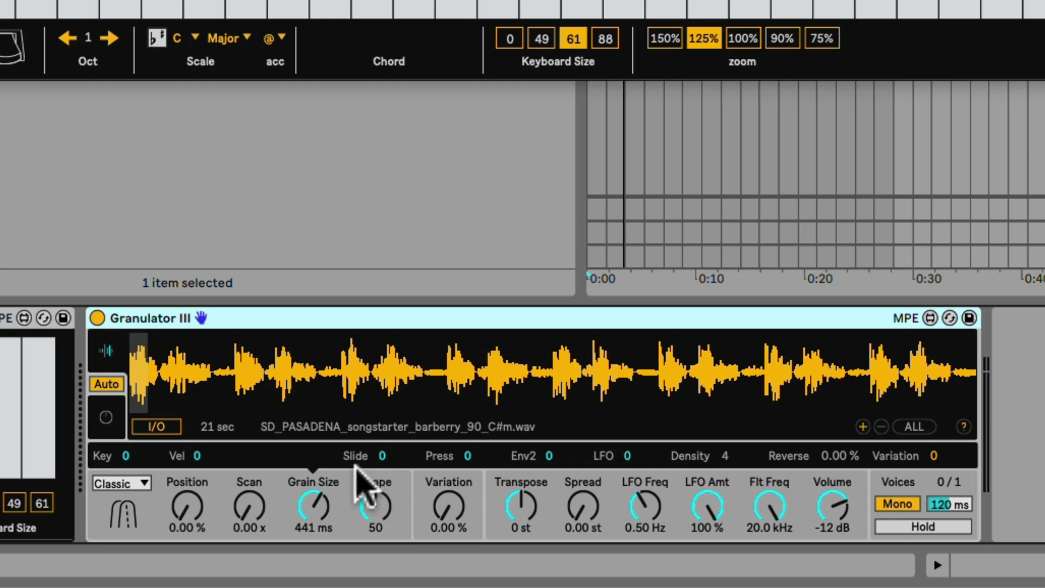
# Step: Change Granulator III's playback mode from Classic to Loop and set Grain Size to 170 ms
pyautogui.click(143, 484)
pyautogui.click(130, 484)
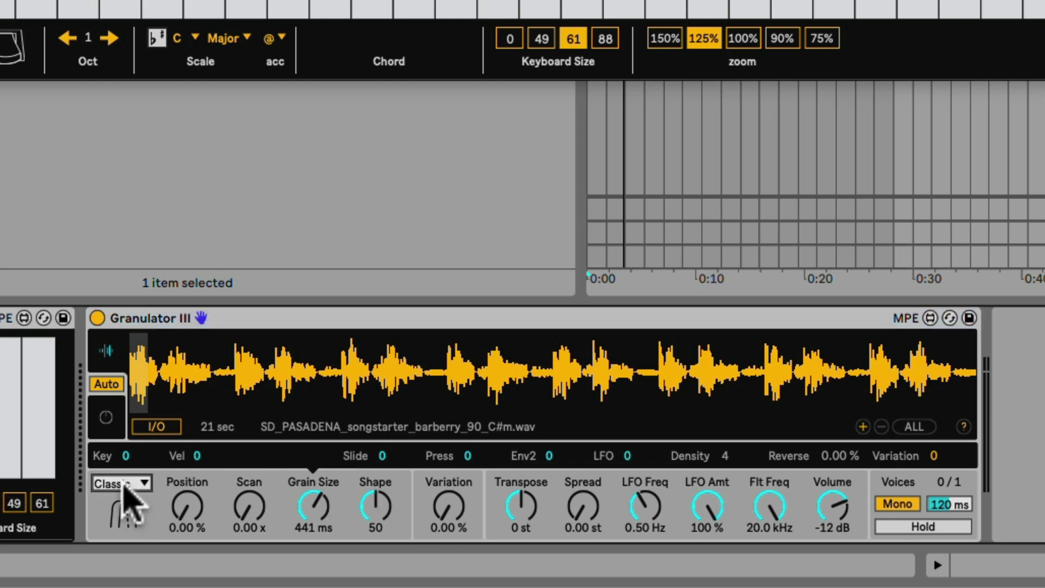
pyautogui.click(124, 485)
pyautogui.click(109, 525)
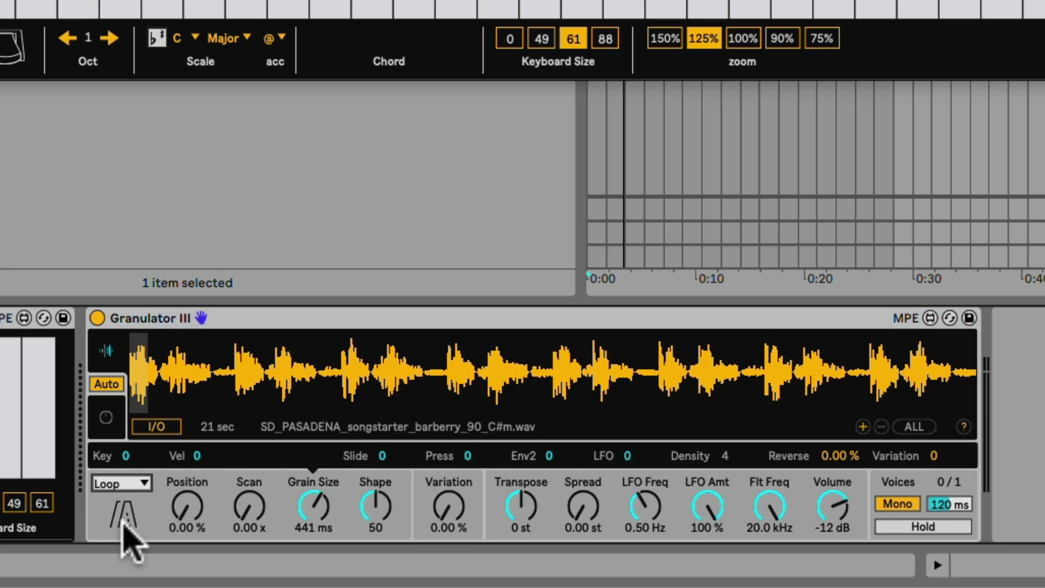
pyautogui.moveTo(314, 506); pyautogui.dragTo(314, 539)
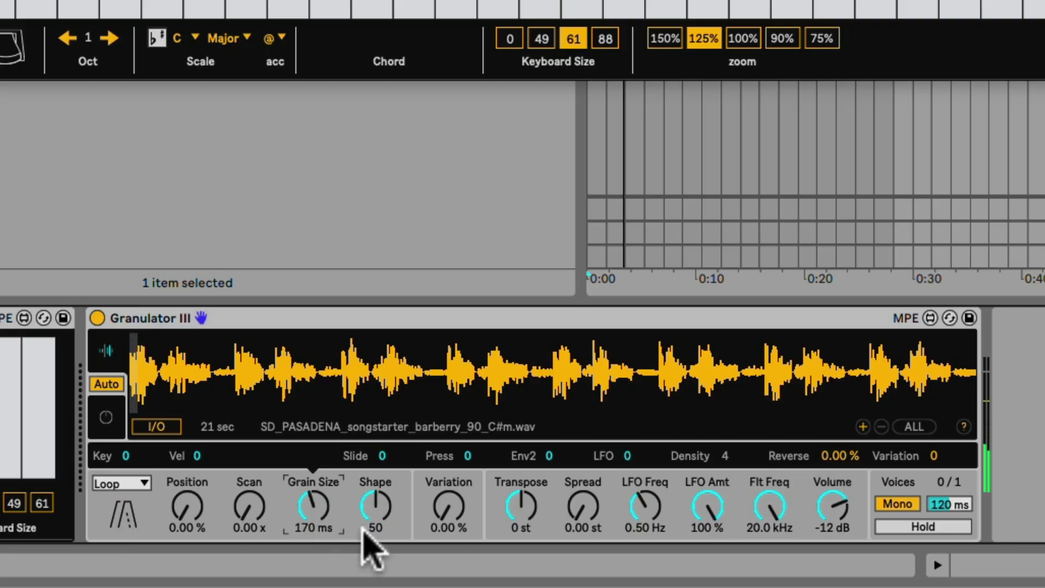
# Step: Try Granulator III's Reverse at 50% with a test note, and switch the playback mode from Loop to Classic
pyautogui.click(836, 456)
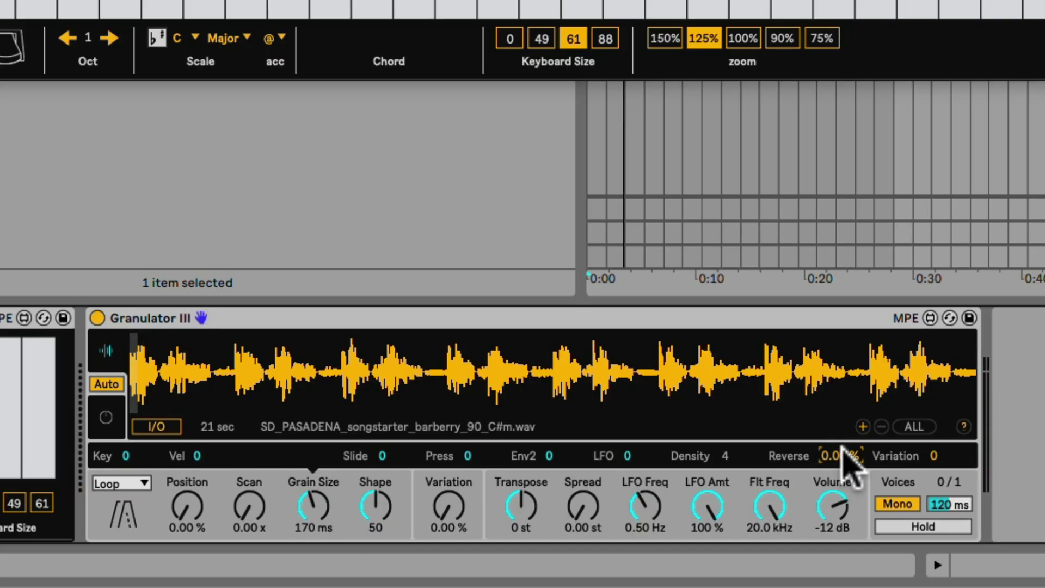
pyautogui.write('50')
pyautogui.press('Return')
pyautogui.press('a')
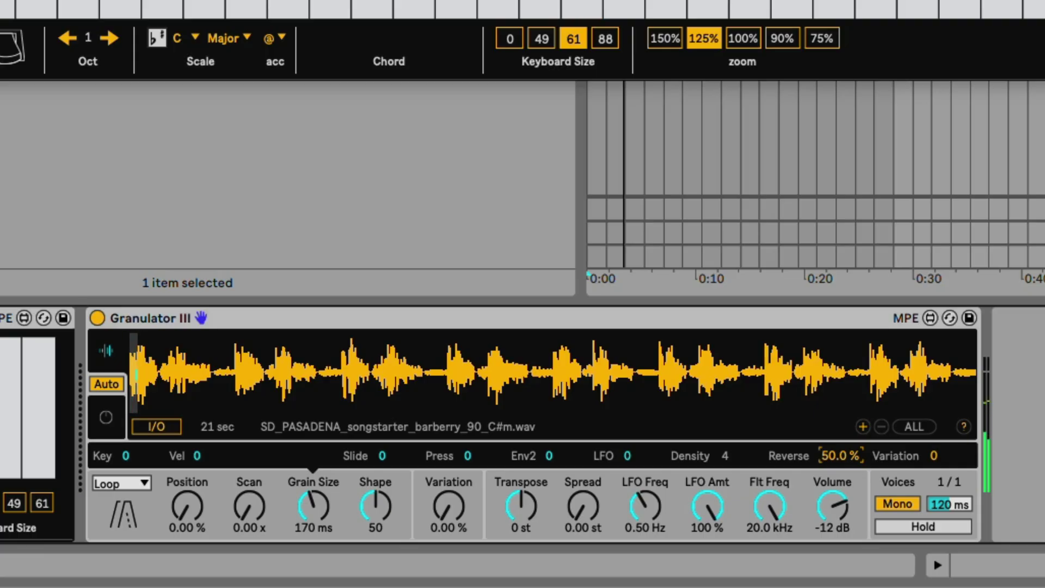
pyautogui.click(121, 484)
pyautogui.click(105, 498)
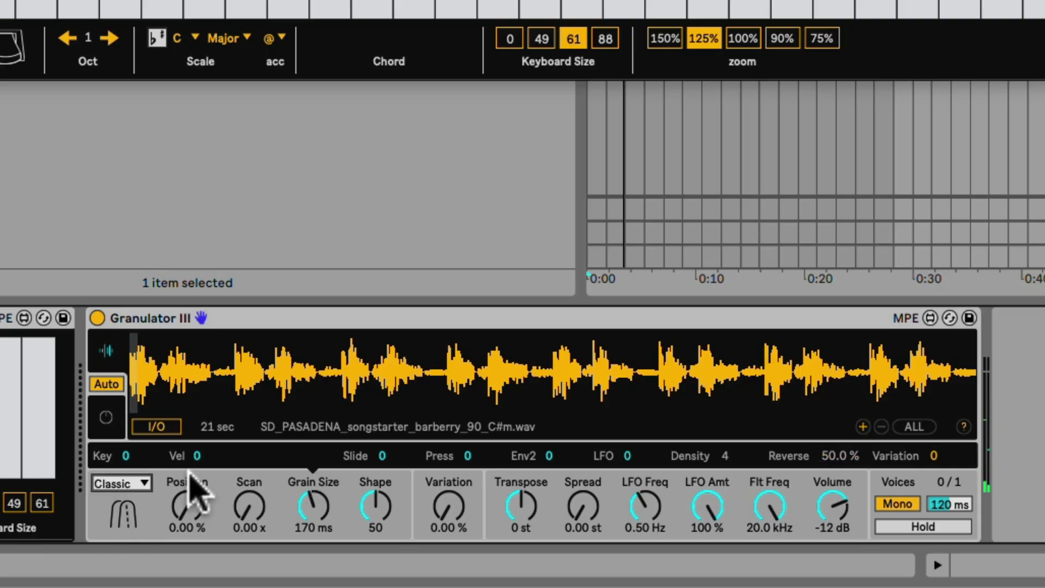
# Step: Delete Granulator III from the MIDI track and find and load the saved Granular Slicing.adg instrument rack in its place
pyautogui.click(200, 318)
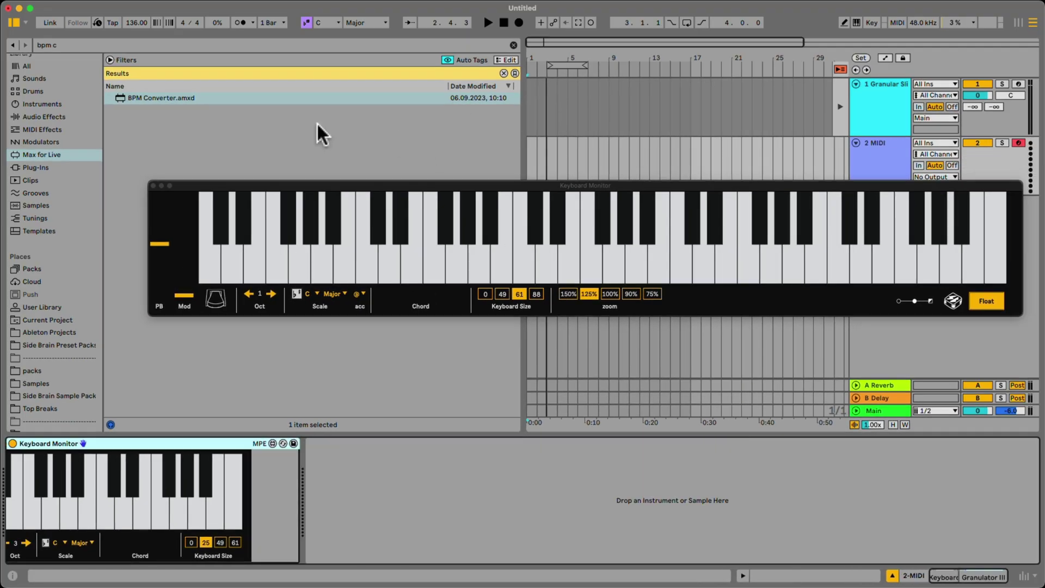
pyautogui.click(48, 104)
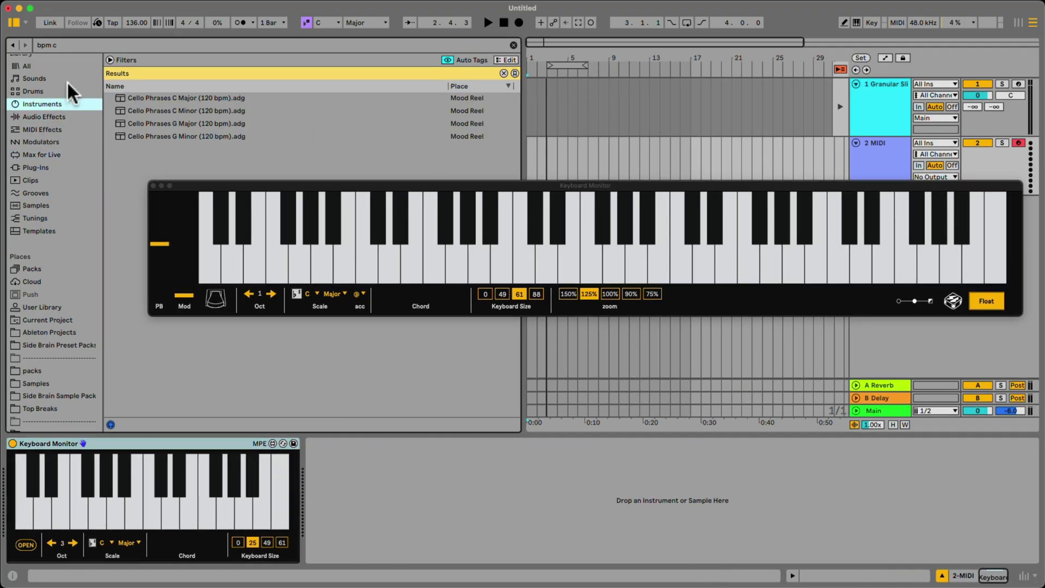
pyautogui.doubleClick(71, 45)
pyautogui.write('slicin')
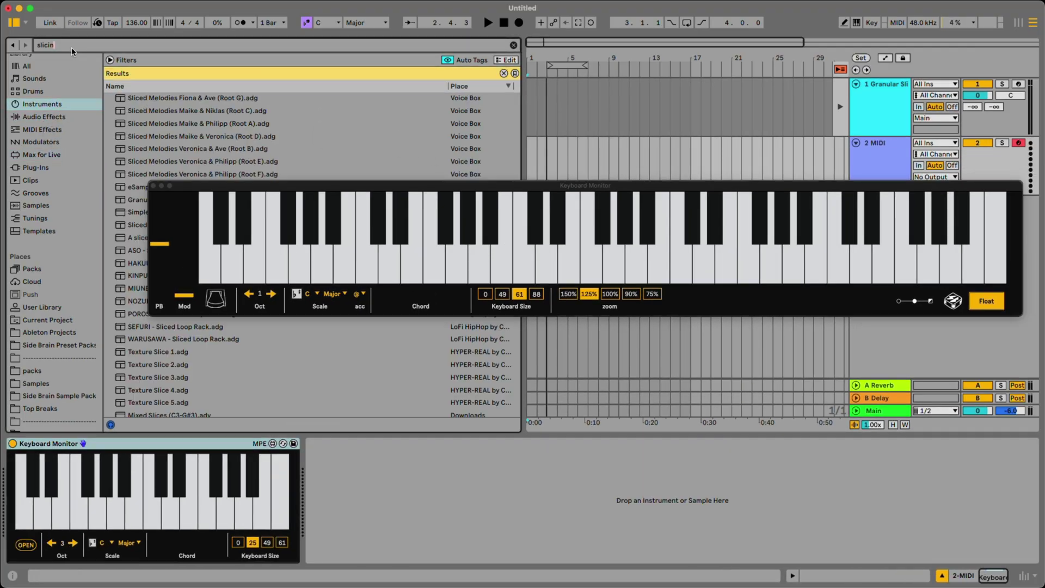
pyautogui.click(163, 98)
pyautogui.doubleClick(156, 98)
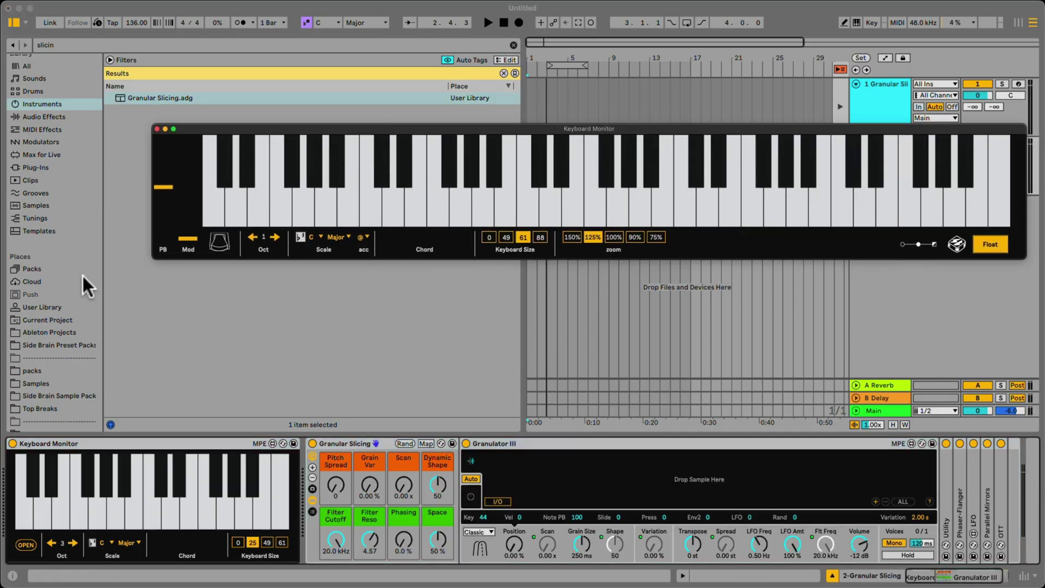
# Step: Clear the browser search in the packs folder and load SD_PASADENA_songstarter_lupine_90_Abm.wav into the rack's Granulator III
pyautogui.scroll(-5, 82, 277)
pyautogui.click(63, 310)
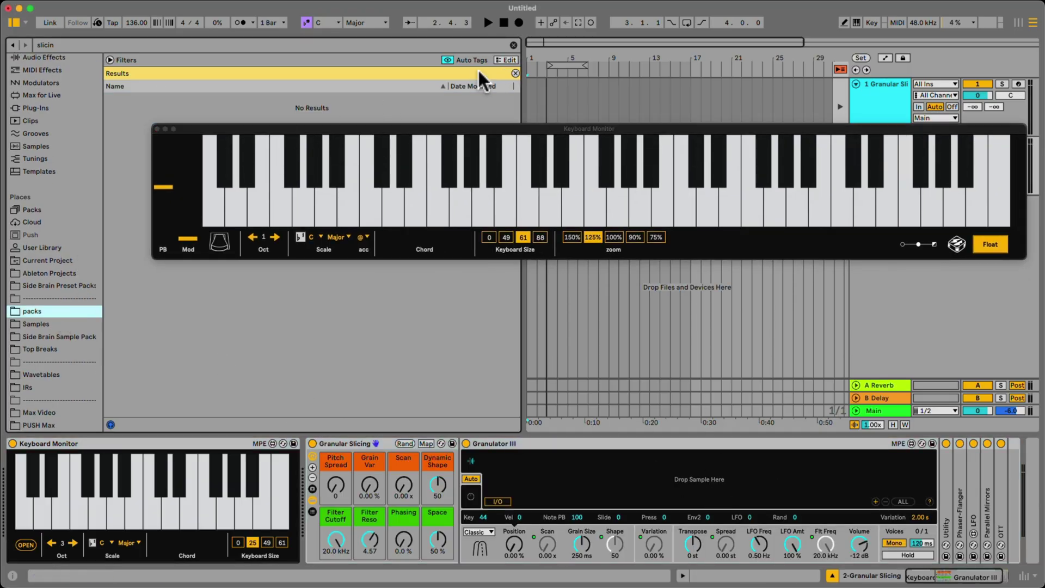
pyautogui.click(507, 60)
pyautogui.click(508, 61)
pyautogui.click(513, 46)
pyautogui.scroll(-8, 326, 299)
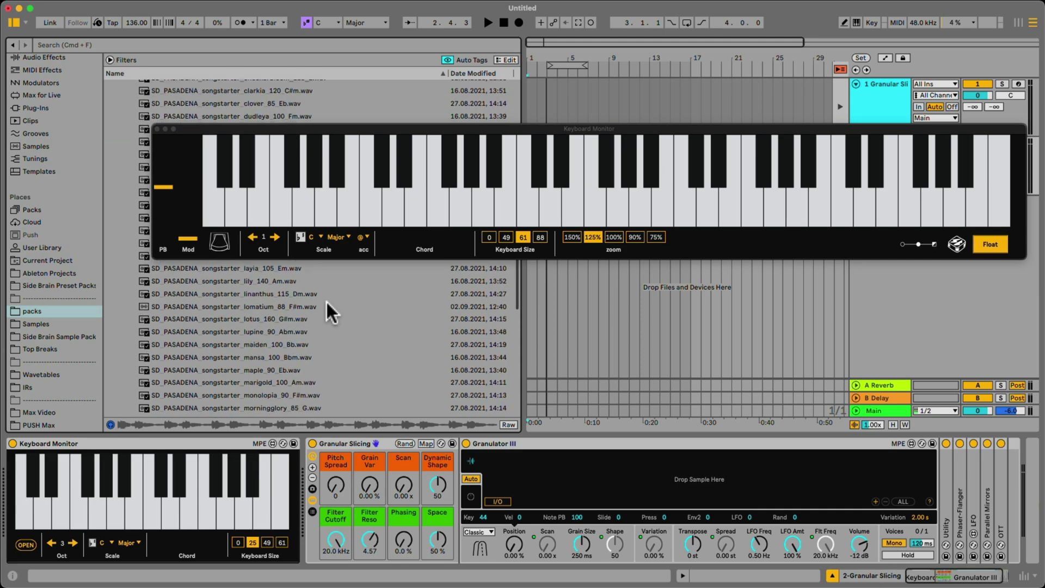
pyautogui.moveTo(258, 301); pyautogui.dragTo(596, 495)
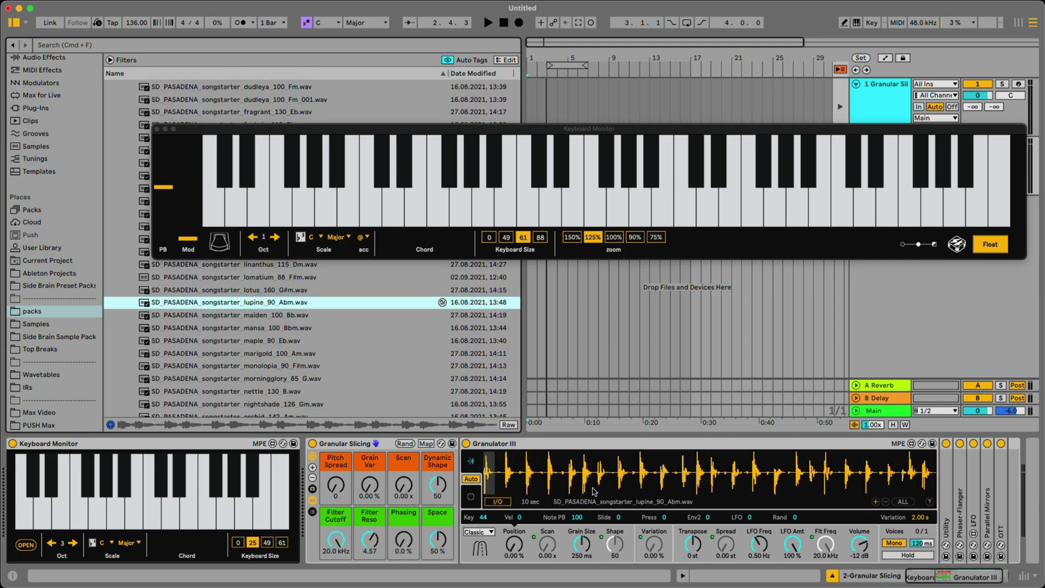
# Step: Audition SD_PASADENA_songstarter_maiden_100_Bb.wav in Granulator III, and replace it with SD_PASADENA_songstarter_mansa_100_Bbm.wav
pyautogui.moveTo(275, 314); pyautogui.dragTo(596, 470)
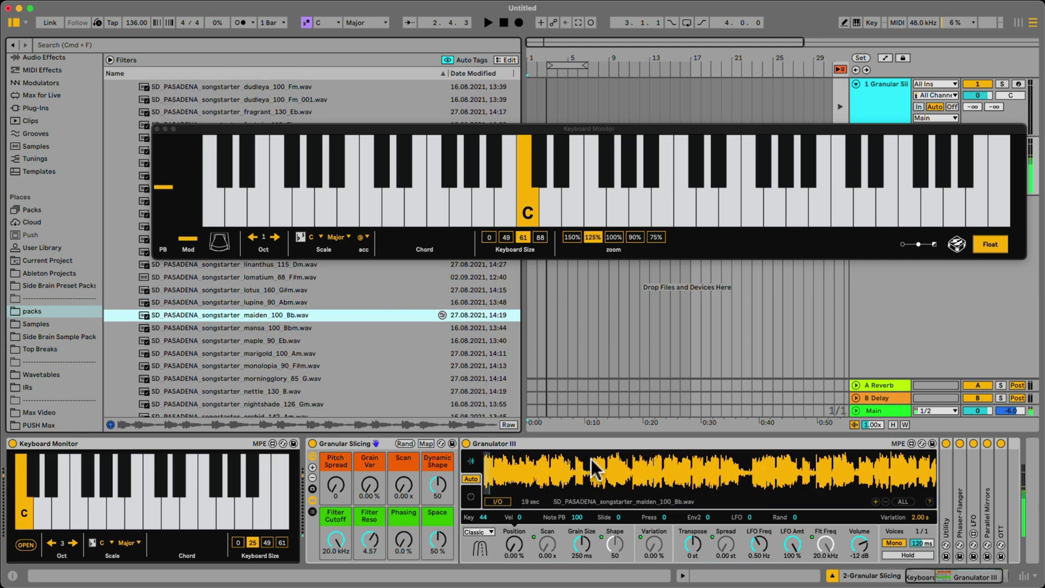
pyautogui.hscroll(1, 527, 505)
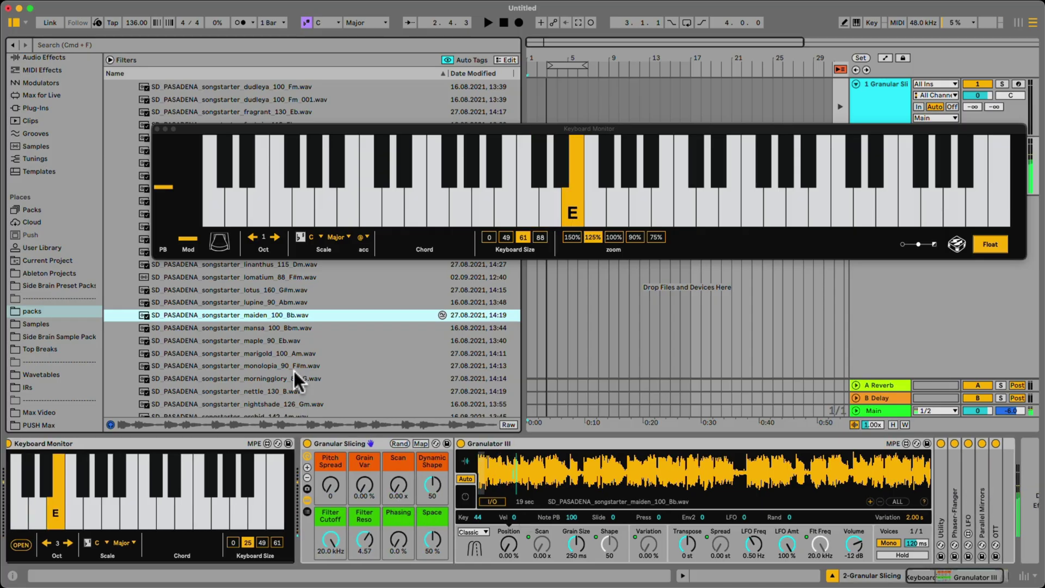
pyautogui.moveTo(272, 328); pyautogui.dragTo(532, 455)
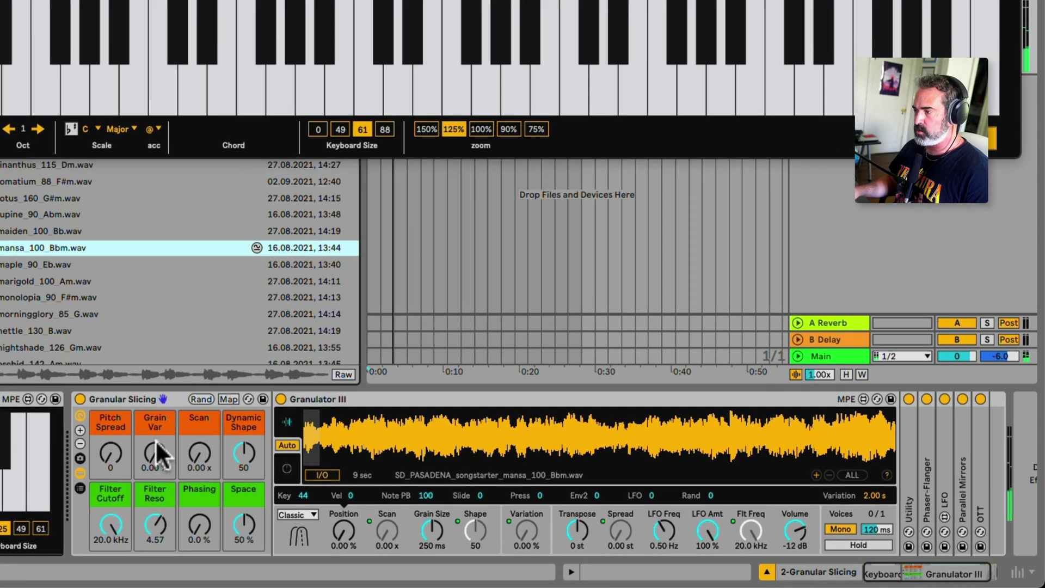
# Step: Unfold the Utility device, audition the Pitch Spread macro at 127 and Grain Var at 34.9%, and return both macros to 0
pyautogui.hscroll(1, 156, 442)
pyautogui.click(43, 453)
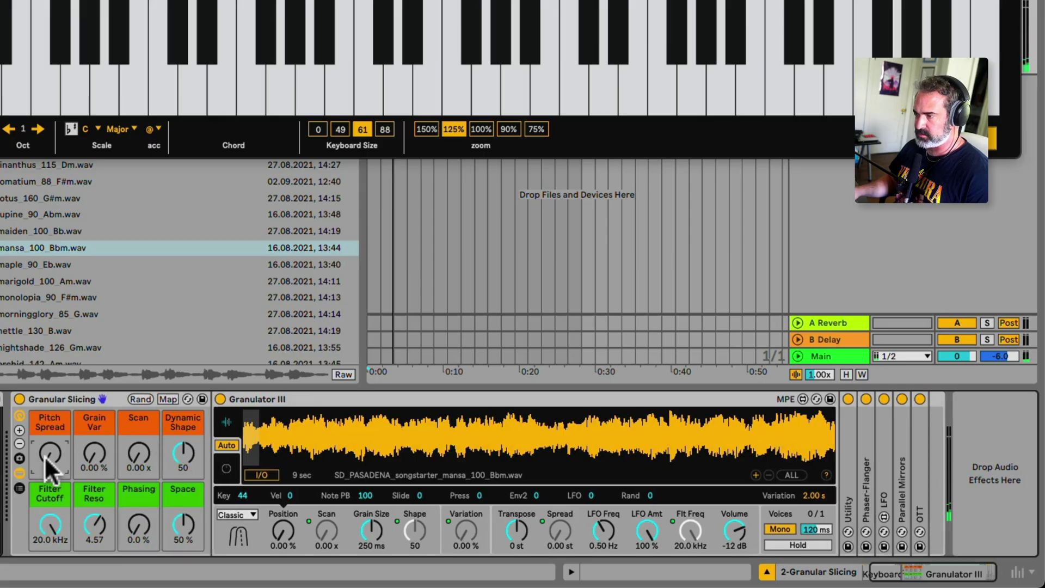
pyautogui.moveTo(47, 458)
pyautogui.mouseDown()
pyautogui.moveTo(46, 387)
pyautogui.moveTo(46, 459)
pyautogui.mouseUp()
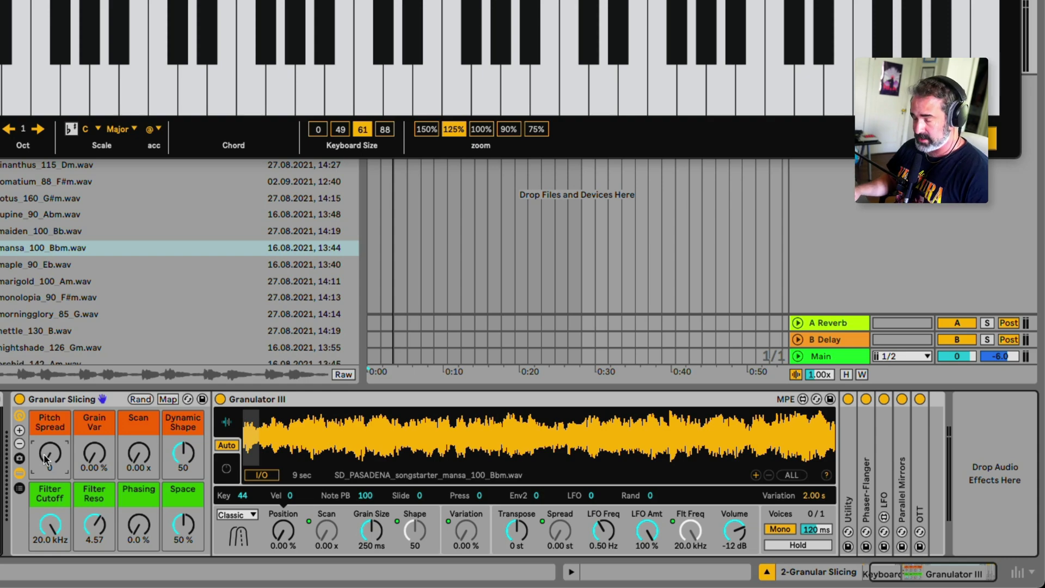
pyautogui.doubleClick(852, 482)
pyautogui.moveTo(47, 462)
pyautogui.mouseDown()
pyautogui.moveTo(47, 370)
pyautogui.moveTo(47, 462)
pyautogui.mouseUp()
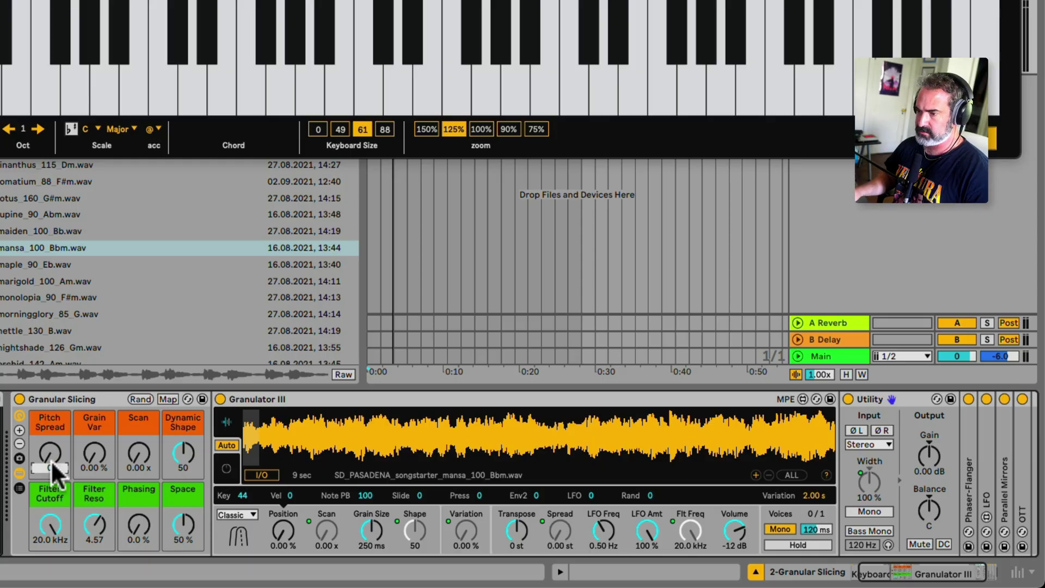
pyautogui.moveTo(52, 462); pyautogui.dragTo(52, 425)
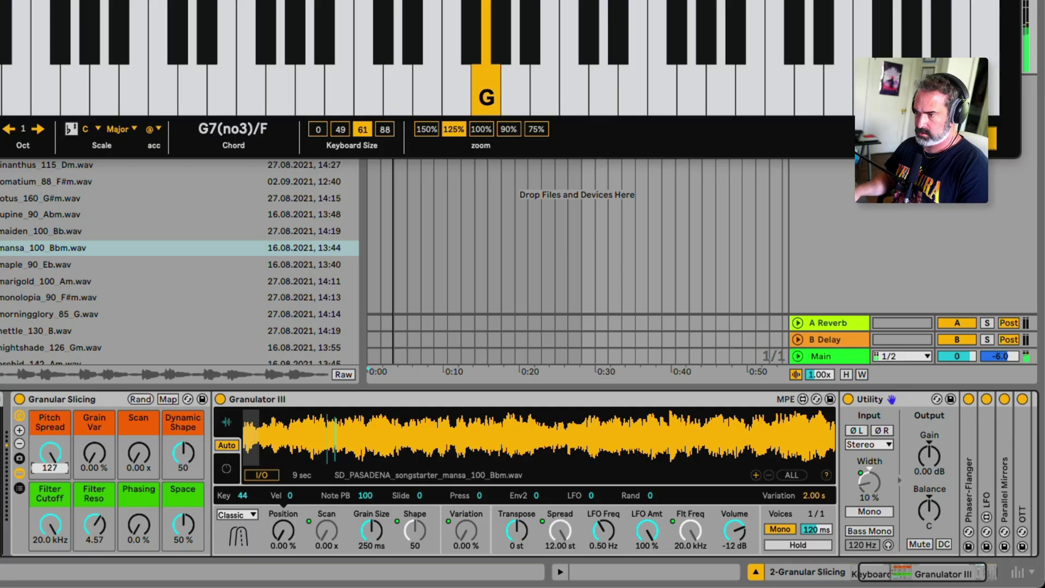
pyautogui.moveTo(50, 459); pyautogui.dragTo(50, 514)
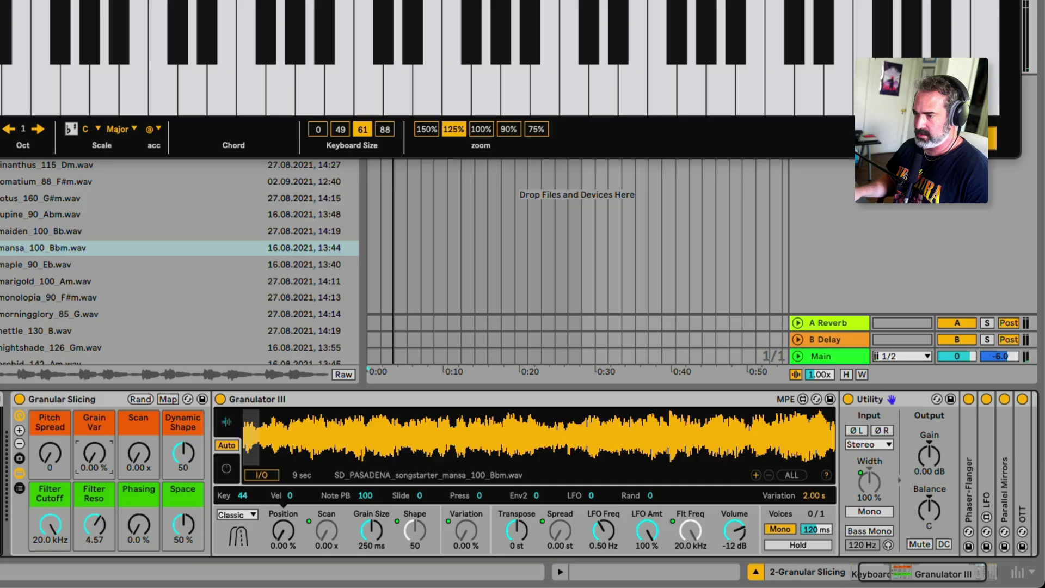
pyautogui.moveTo(94, 449); pyautogui.dragTo(94, 440)
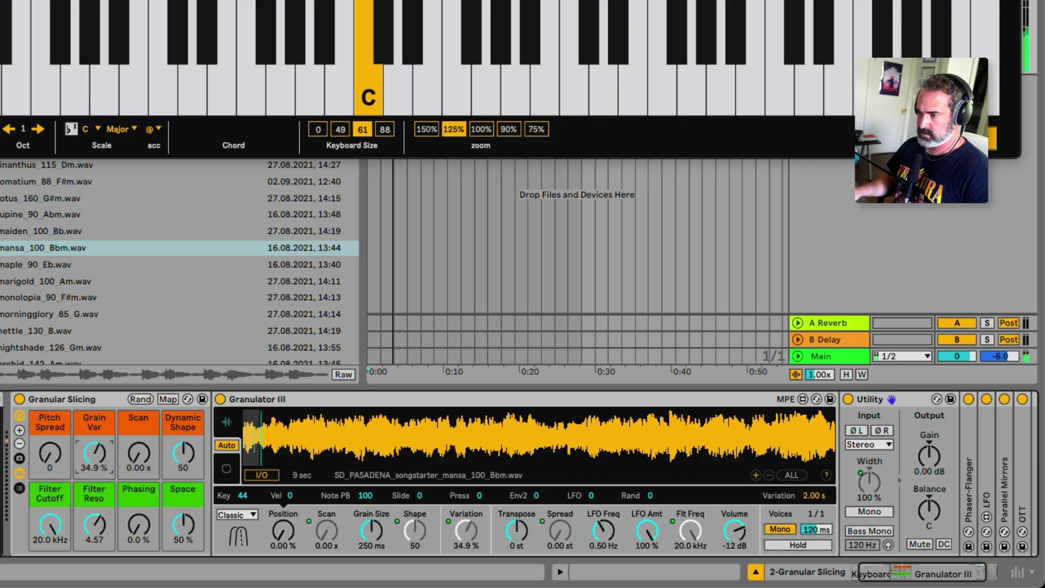
pyautogui.moveTo(96, 454); pyautogui.dragTo(96, 479)
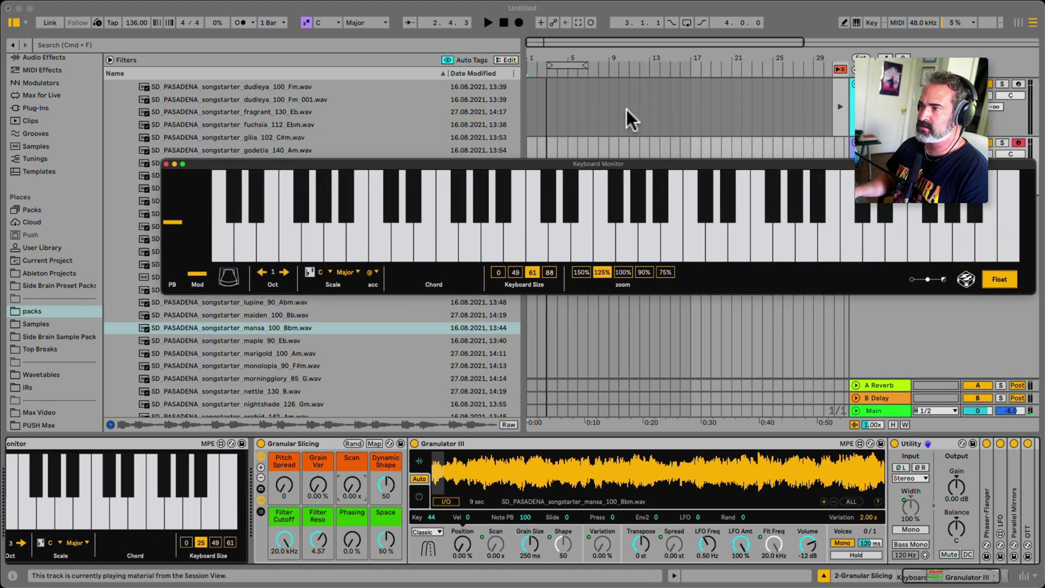
# Step: Create an eight-bar MIDI clip from bar 9 on the Granular Slicing track, fill it with one sustained C3 note, and play it
pyautogui.click(626, 110)
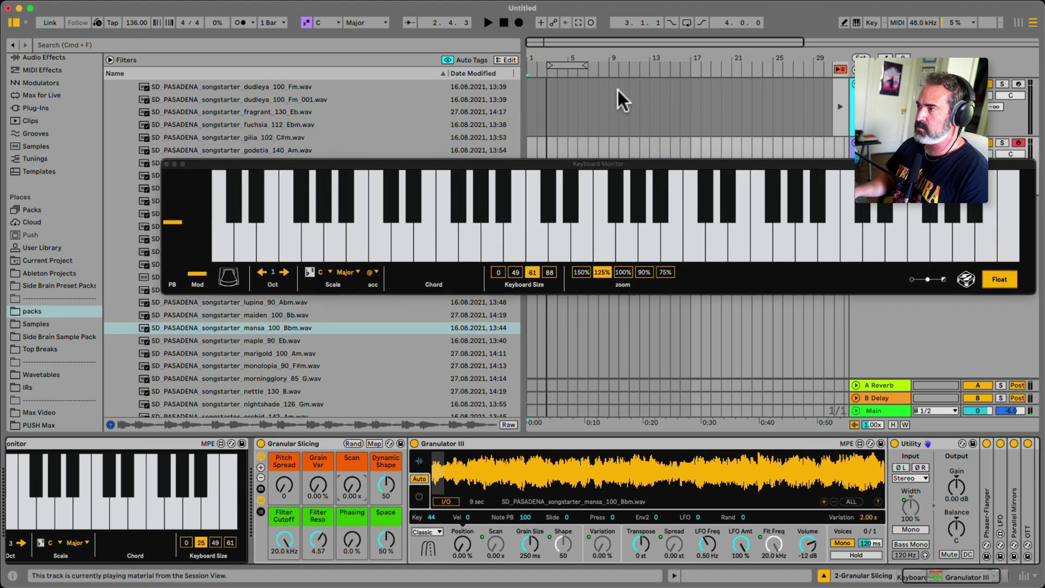
pyautogui.moveTo(755, 162); pyautogui.dragTo(751, 249)
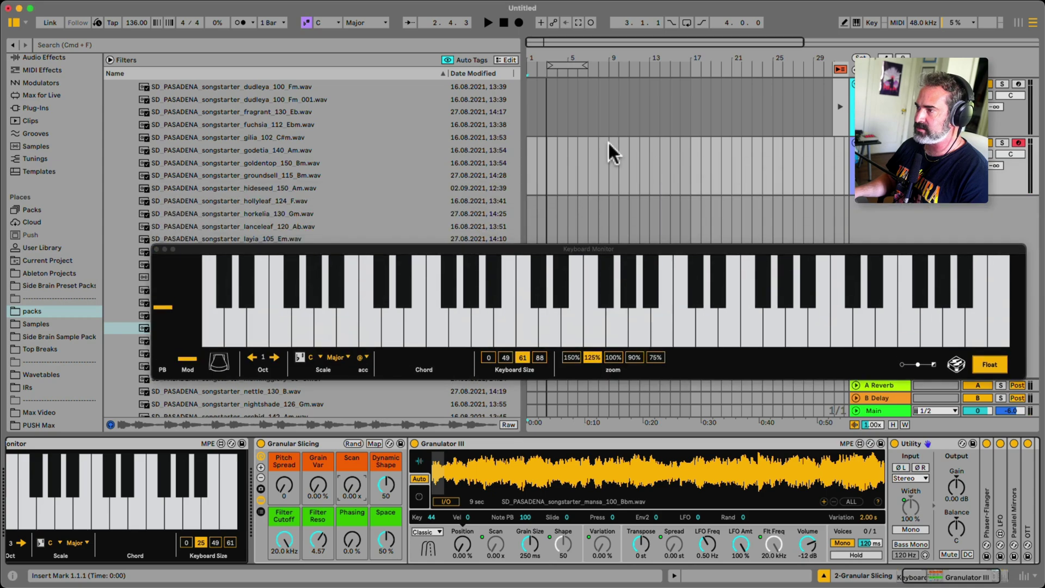
pyautogui.click(609, 143)
pyautogui.moveTo(609, 144); pyautogui.dragTo(678, 142)
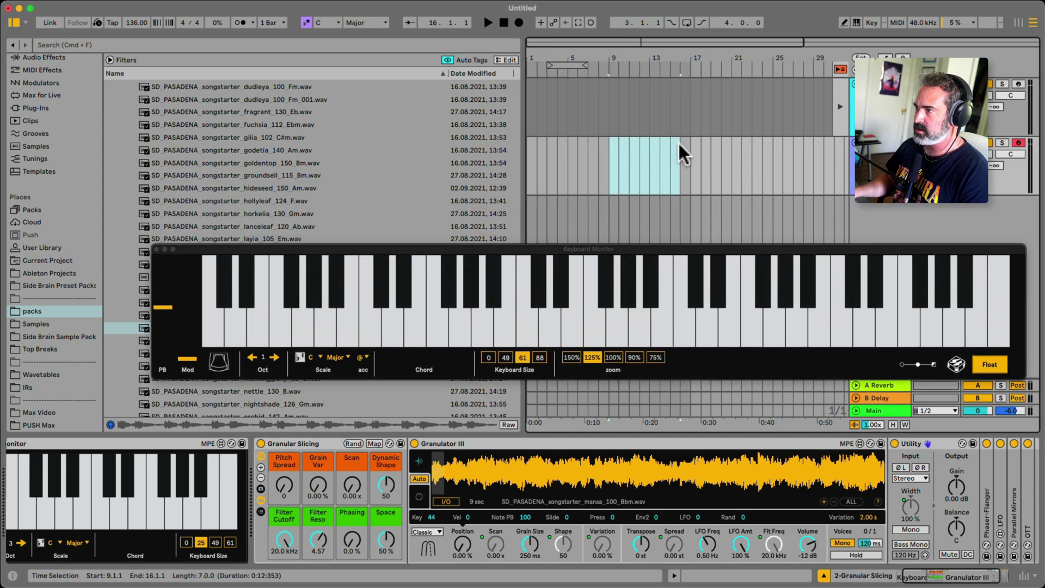
pyautogui.doubleClick(685, 139)
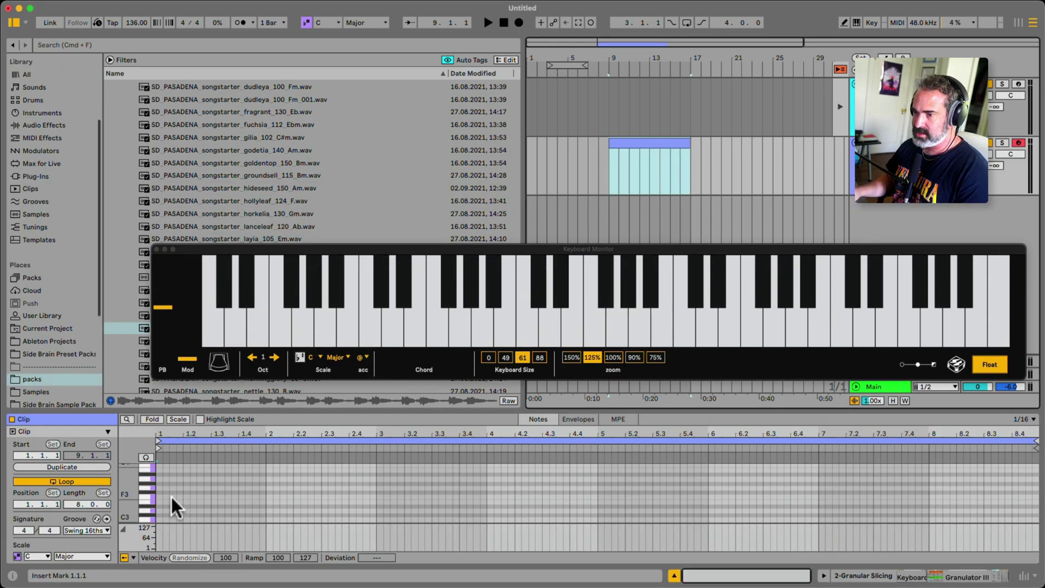
pyautogui.moveTo(162, 520); pyautogui.dragTo(1038, 513)
pyautogui.press('space')
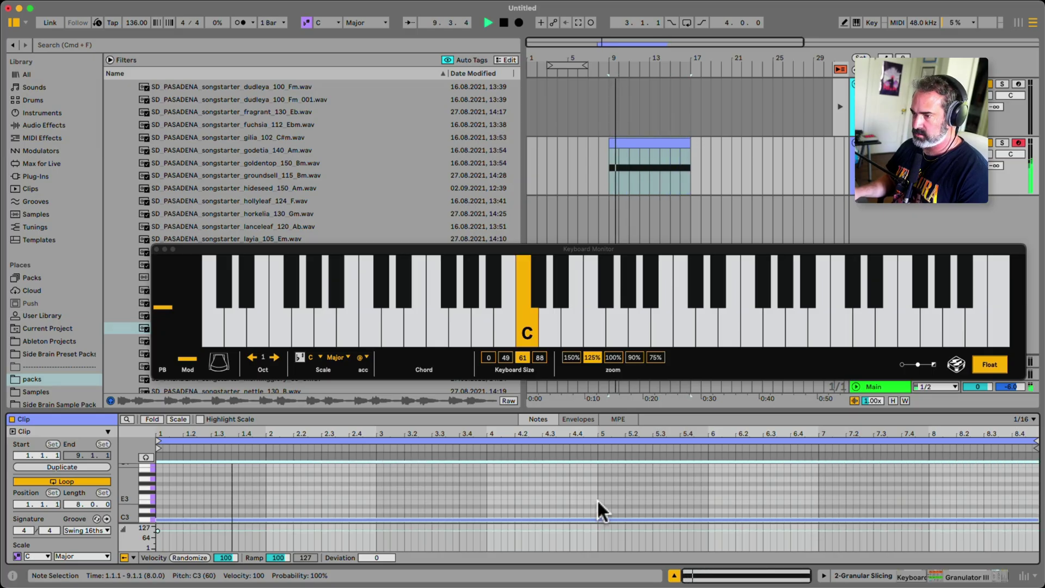
# Step: Show the device chain together with the clip editor and display the Scan macro's automation on the track
pyautogui.press('super+alt+4')
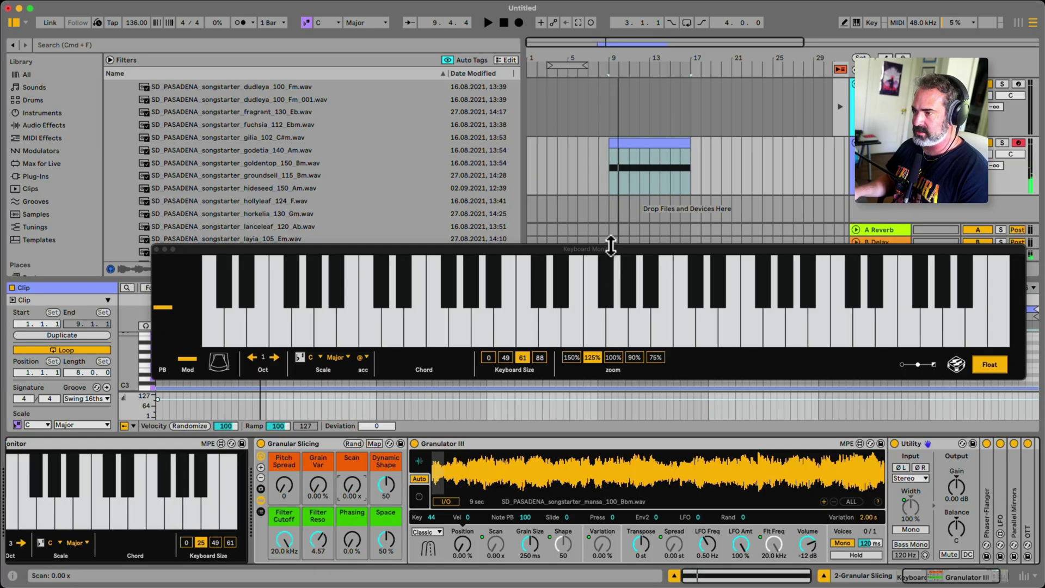
pyautogui.rightClick(353, 488)
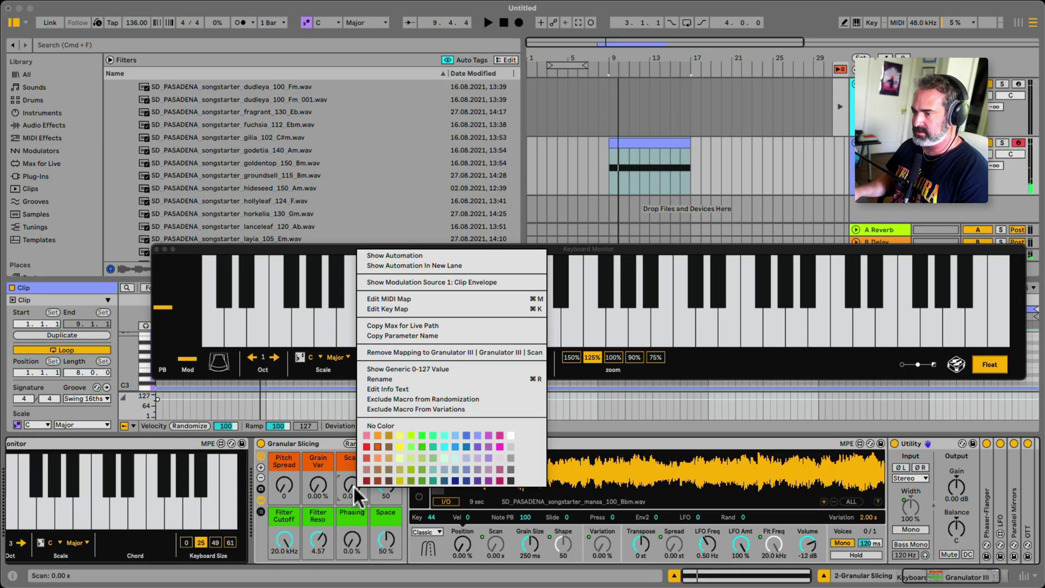
pyautogui.click(398, 256)
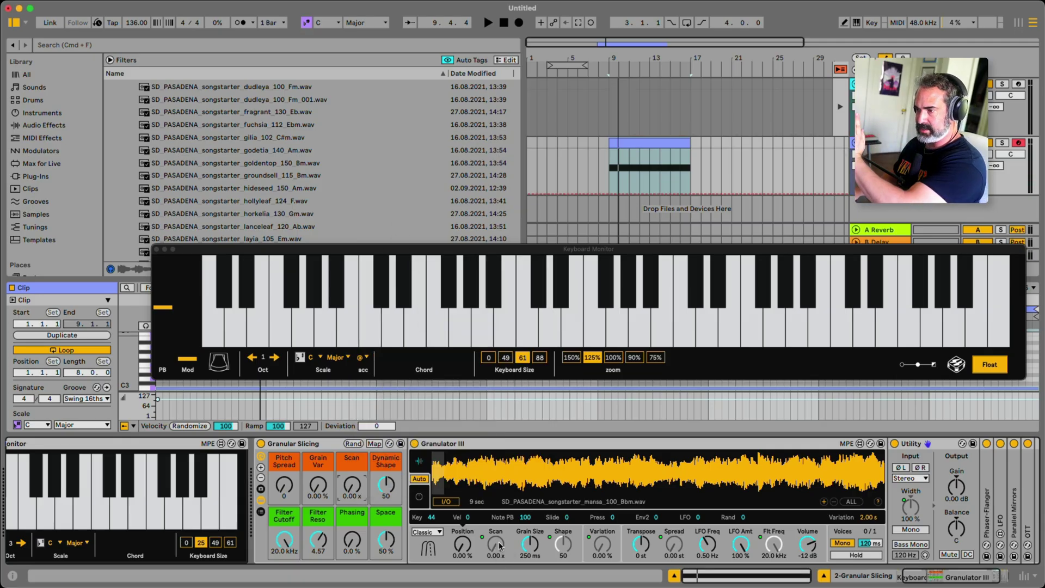
# Step: Unmap Granulator III's Scan parameter from its macro, set it to 1.00 x, and play the clip
pyautogui.rightClick(499, 541)
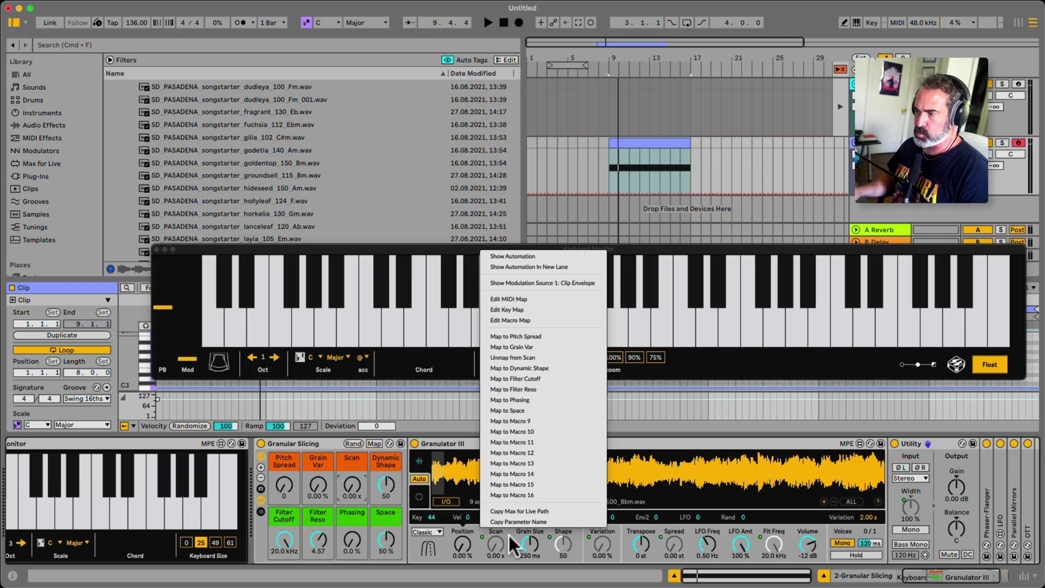
pyautogui.click(520, 358)
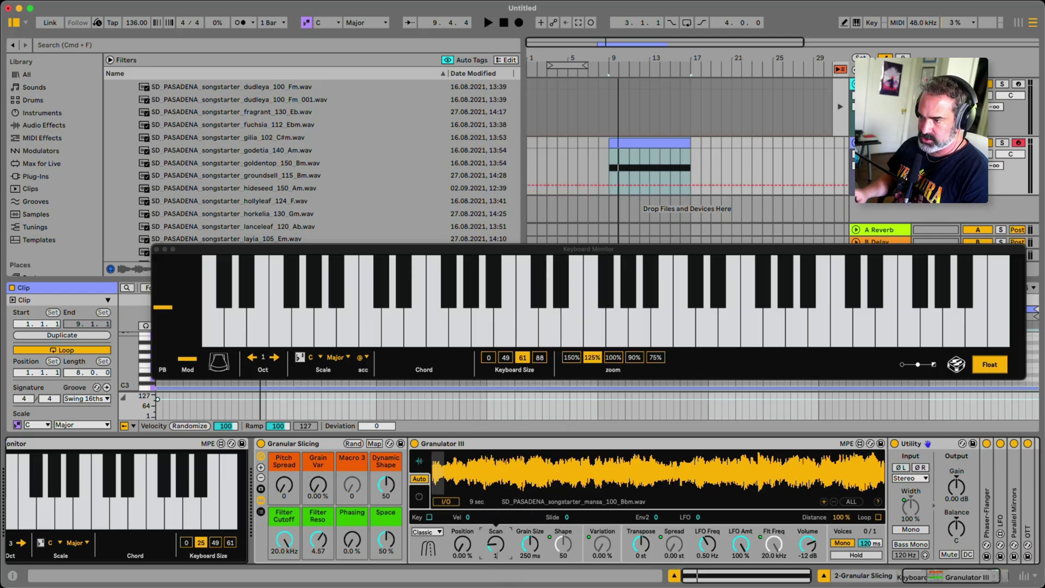
pyautogui.press('space')
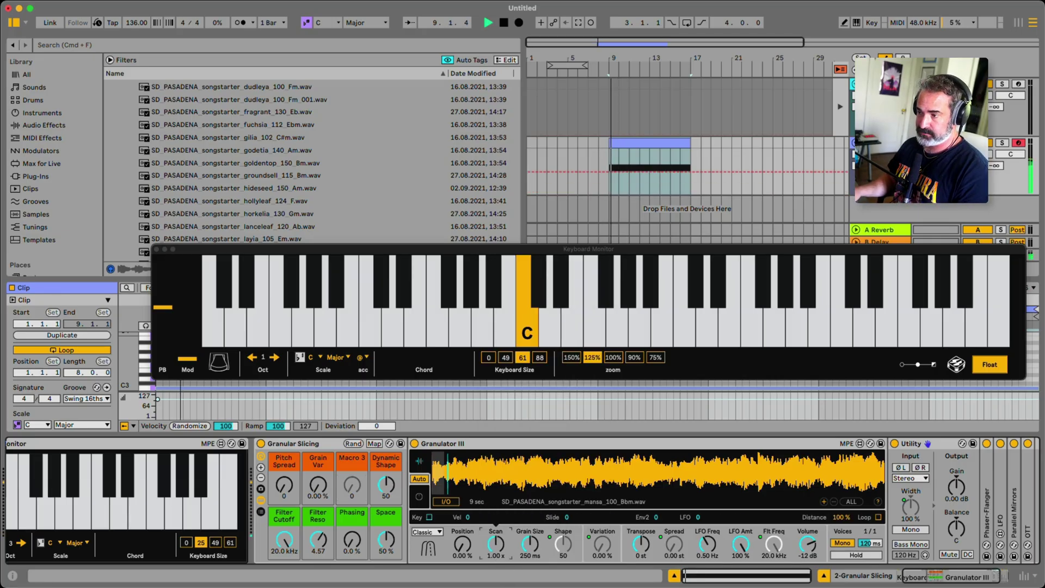
pyautogui.press('space')
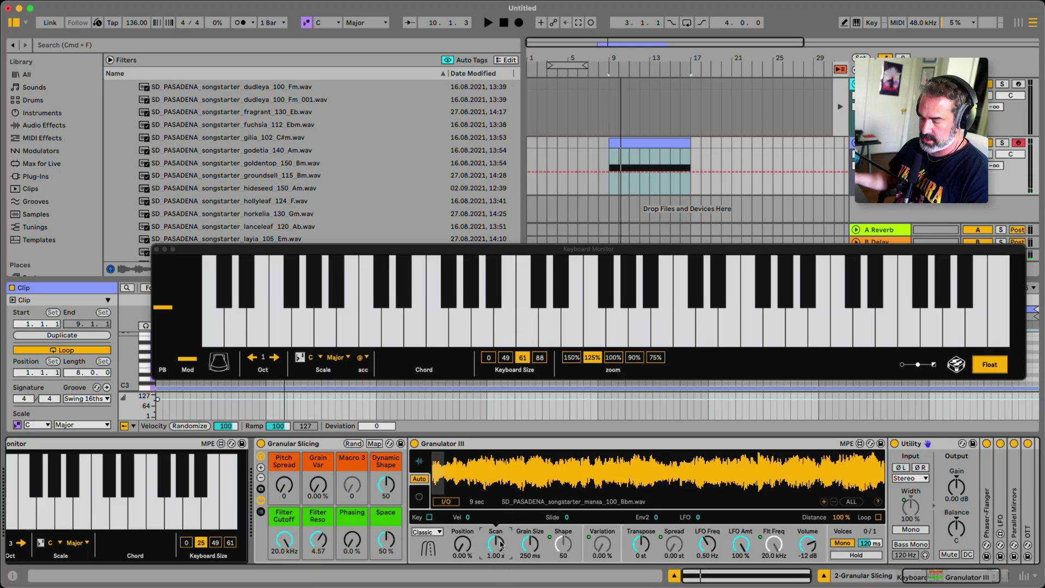
# Step: Raise Granulator III's Scan to 4.00 x and play the clip
pyautogui.moveTo(501, 545); pyautogui.dragTo(501, 522)
pyautogui.press('space')
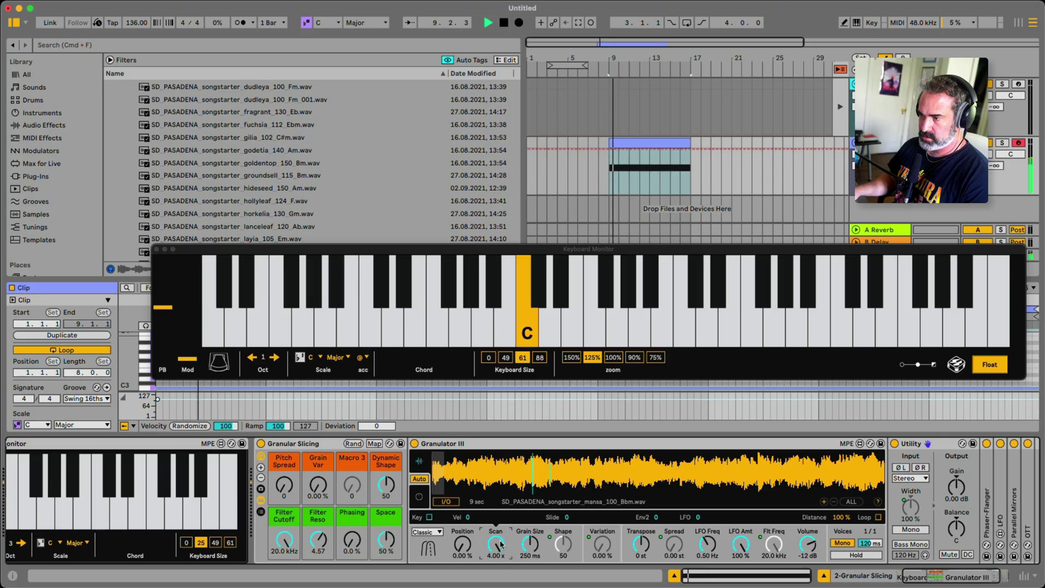
pyautogui.press('space')
# Step: Reset Granulator III's Scan to its default and map it back to the third macro of the Granular Slicing rack
pyautogui.press('Delete')
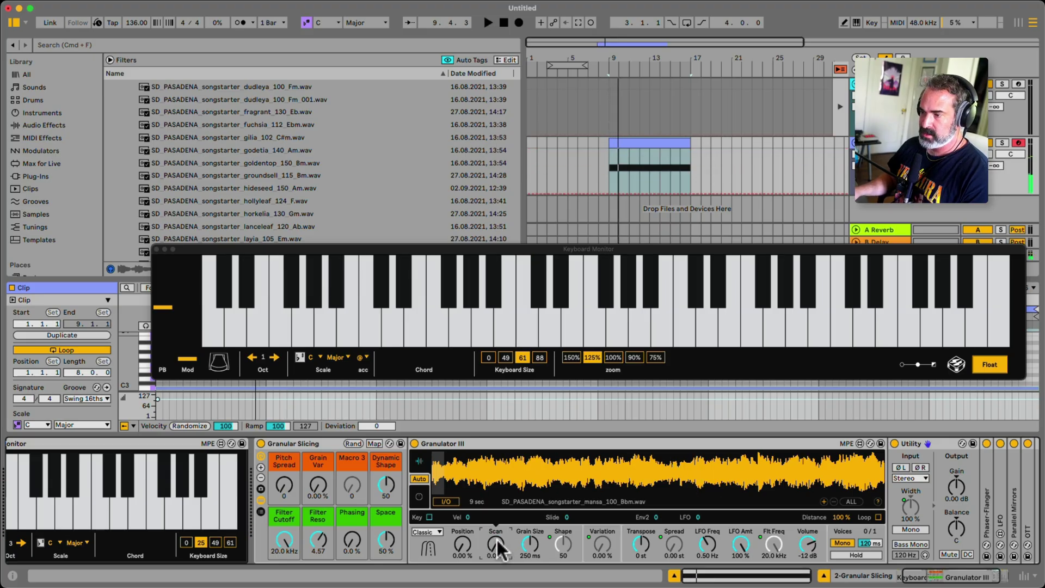
pyautogui.rightClick(497, 538)
pyautogui.click(521, 357)
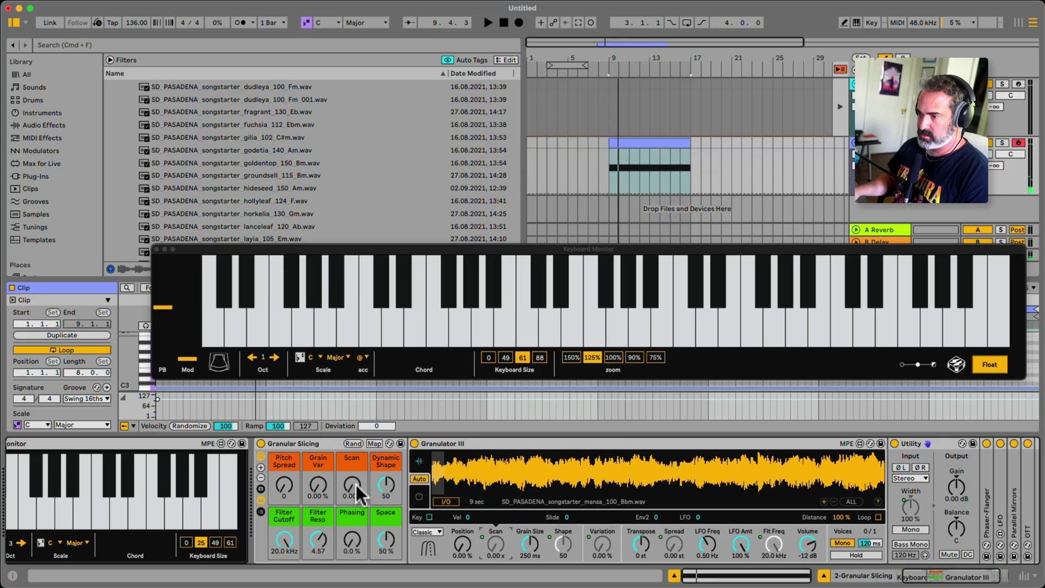
# Step: Close the floating keyboard window, draw a one-beat Scan automation pulse on beat 2 of bar 9, and start playback
pyautogui.click(636, 151)
pyautogui.click(157, 249)
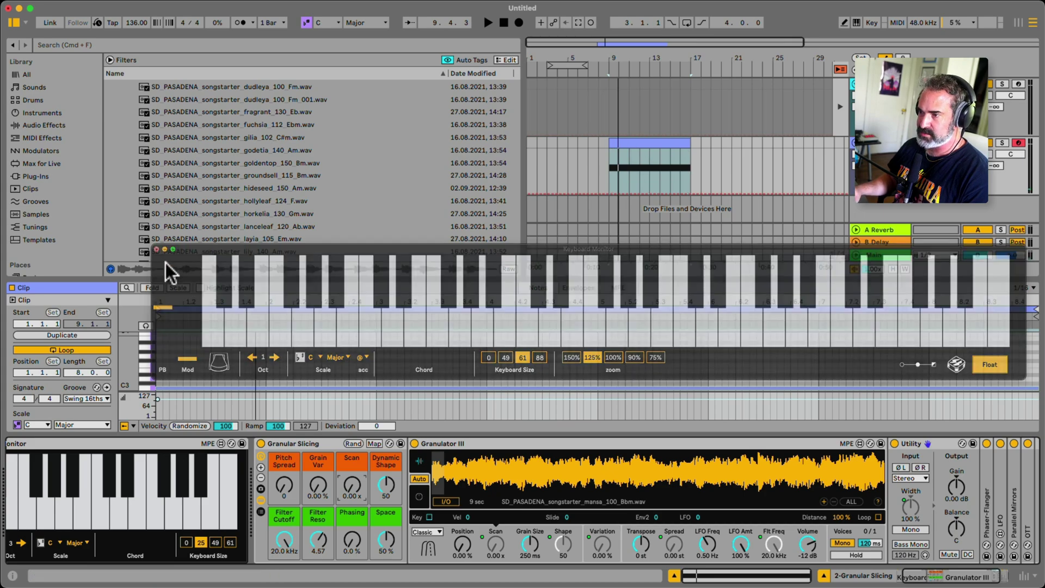
pyautogui.moveTo(629, 60)
pyautogui.mouseDown()
pyautogui.moveTo(601, 170)
pyautogui.moveTo(588, 159)
pyautogui.mouseUp()
pyautogui.press('b')
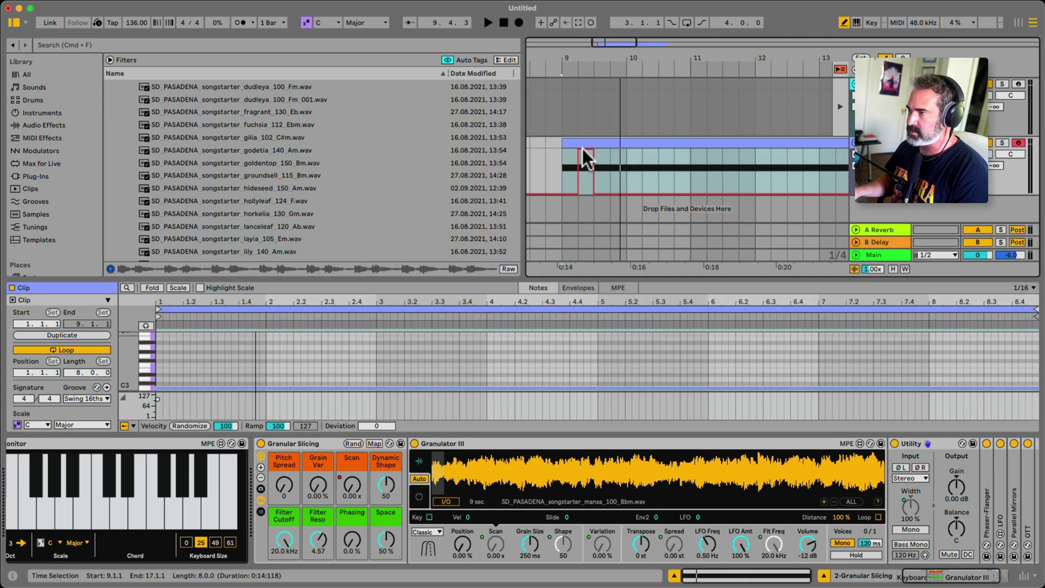
pyautogui.press('b')
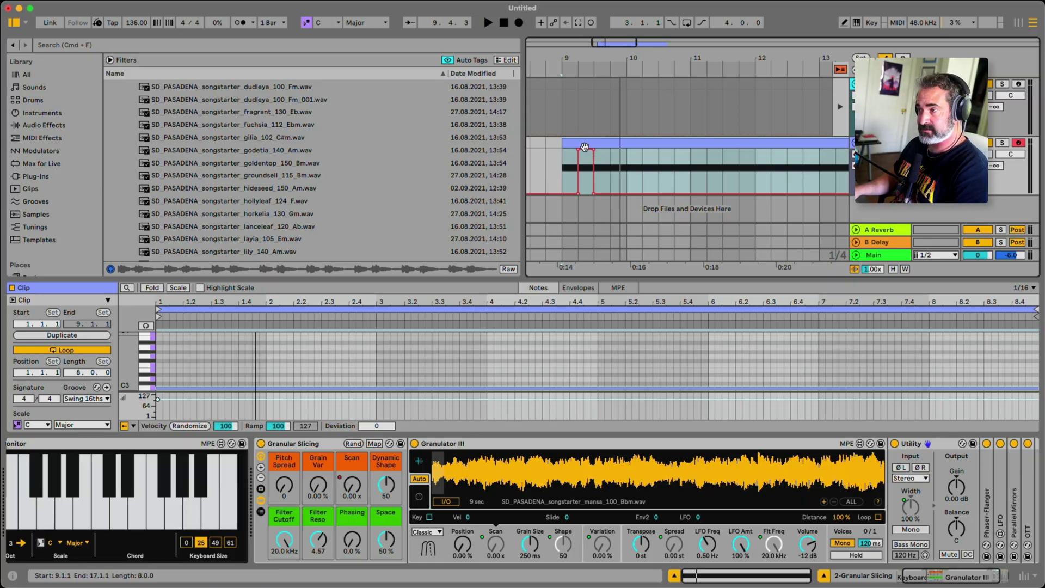
pyautogui.press('space')
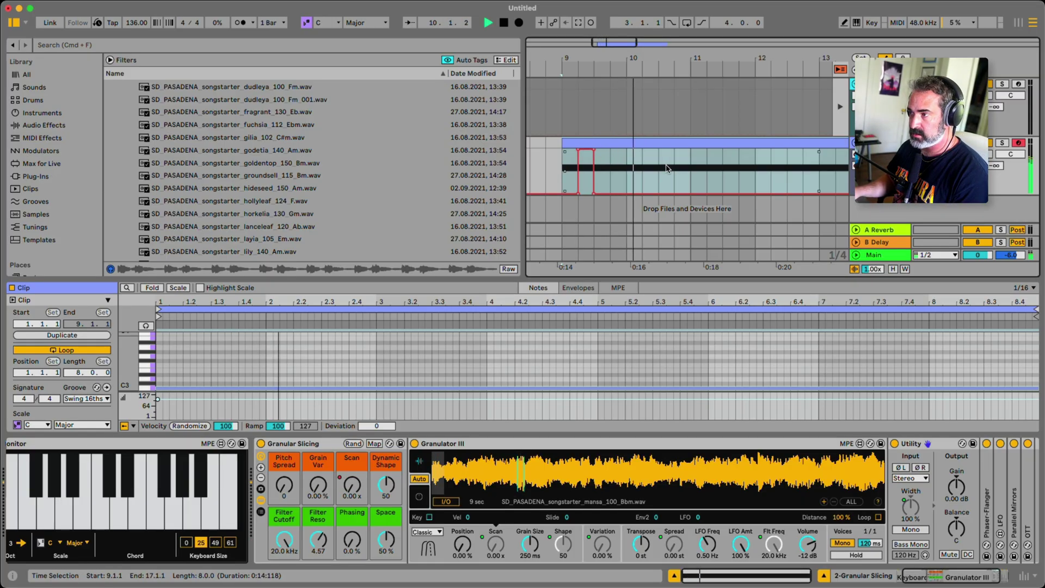
# Step: Draw one-beat Scan automation pulses on beat 2 of bars 11 and 13 during playback and stop
pyautogui.press('b')
pyautogui.click(715, 150)
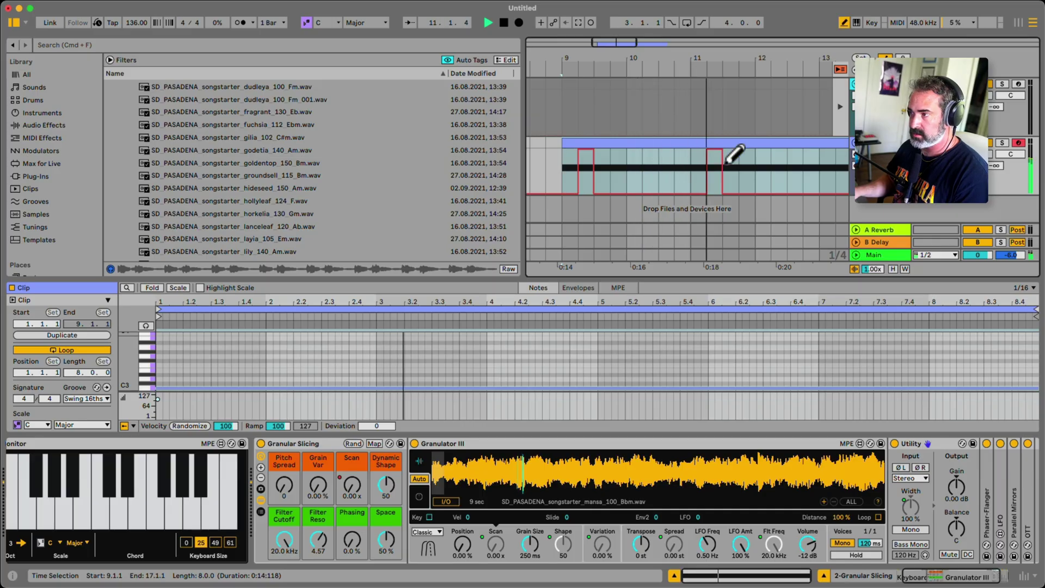
pyautogui.click(784, 155)
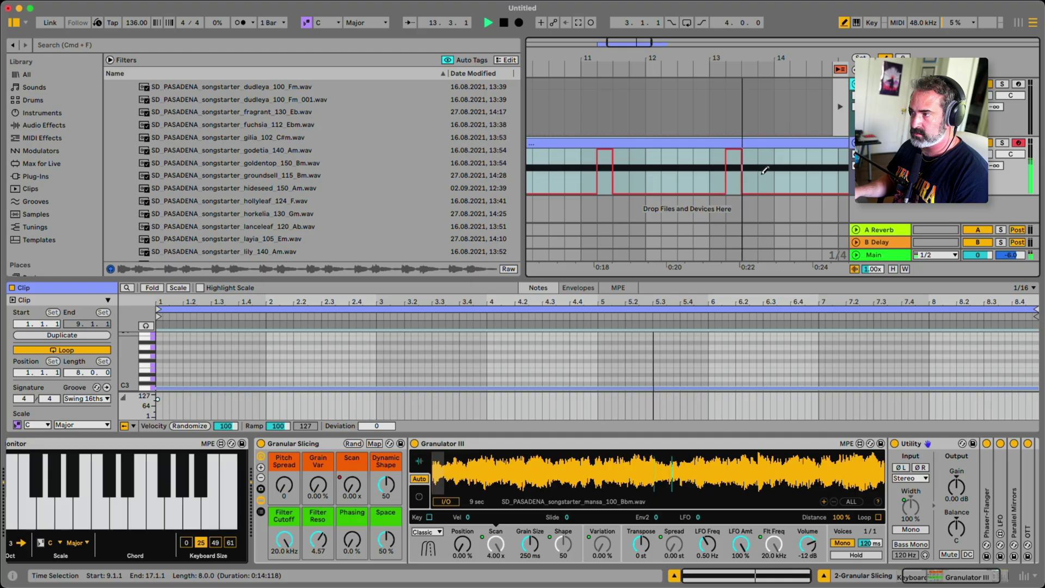
pyautogui.moveTo(751, 59); pyautogui.dragTo(750, 34)
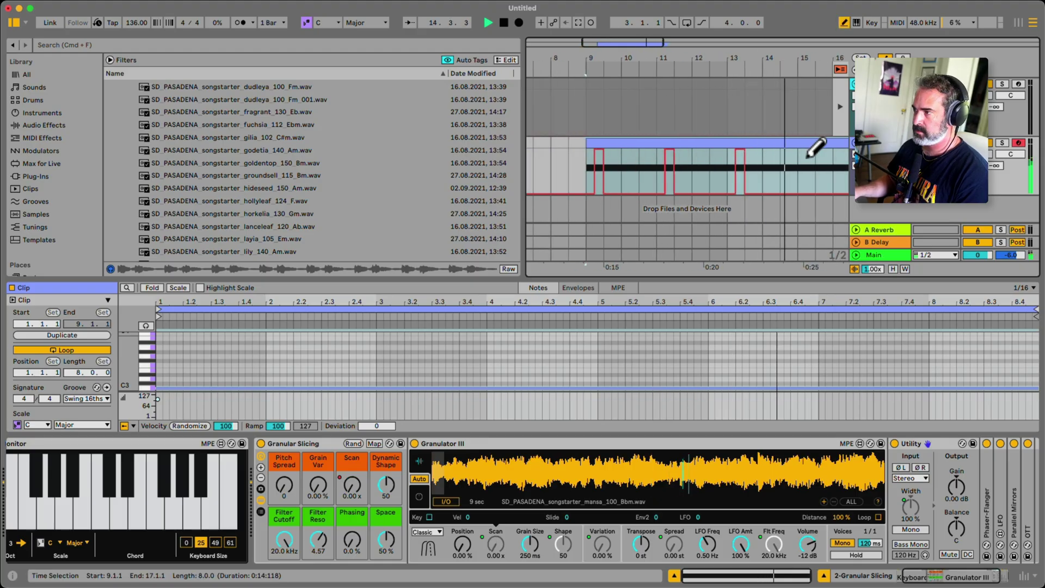
pyautogui.press('b')
pyautogui.press('space')
# Step: Narrow the grid to 1/4 and redraw the Scan pulses at 4.00 x on beat 3 of bars 9, 11 and 13
pyautogui.click(798, 154)
pyautogui.hscroll(3, 796, 156)
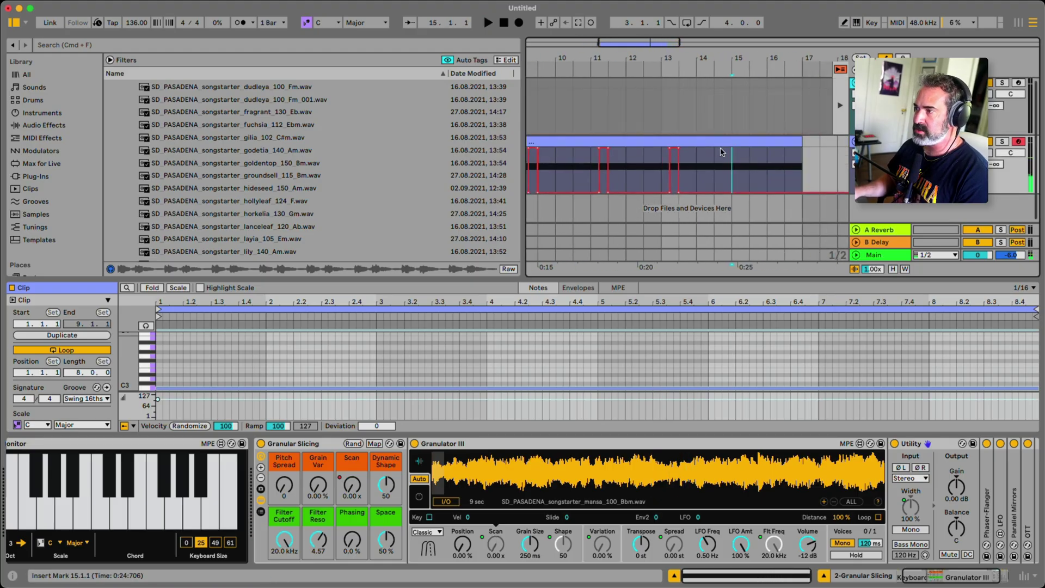
pyautogui.hscroll(-2, 702, 166)
pyautogui.click(775, 143)
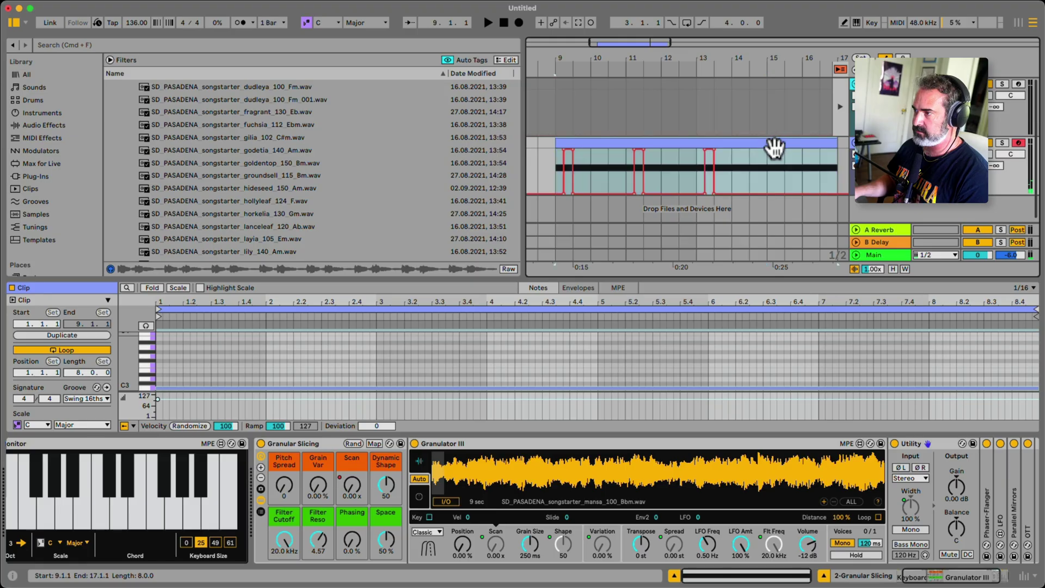
pyautogui.press('b')
pyautogui.click(568, 192)
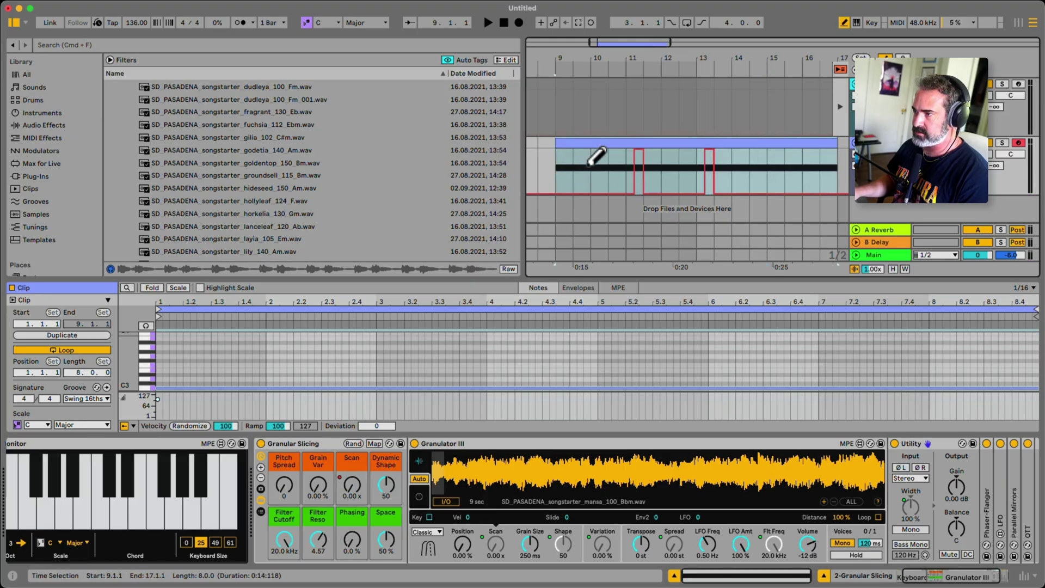
pyautogui.press('super+1')
pyautogui.click(578, 150)
pyautogui.moveTo(641, 162); pyautogui.dragTo(650, 153)
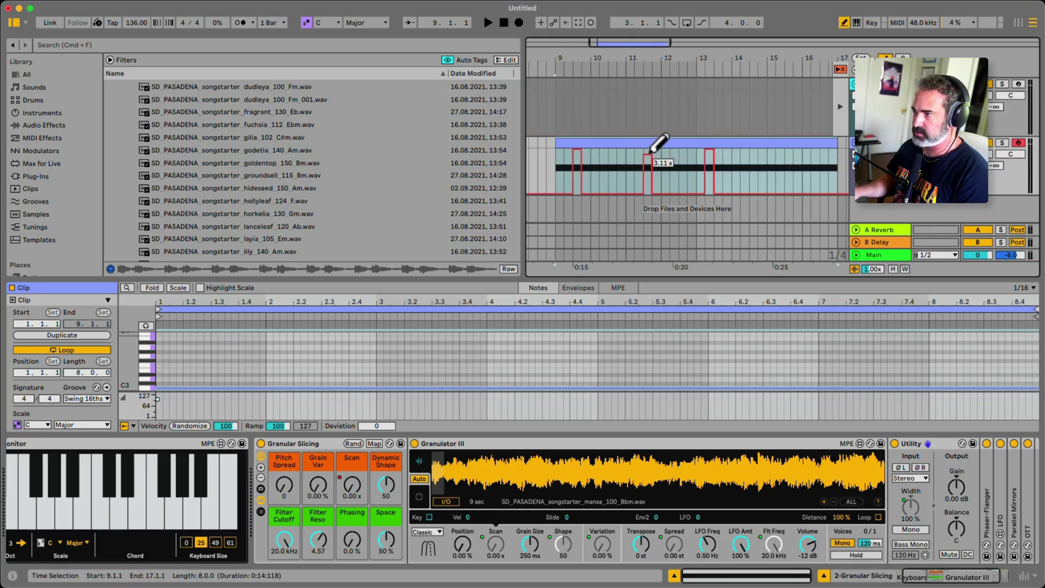
pyautogui.moveTo(725, 161); pyautogui.dragTo(724, 148)
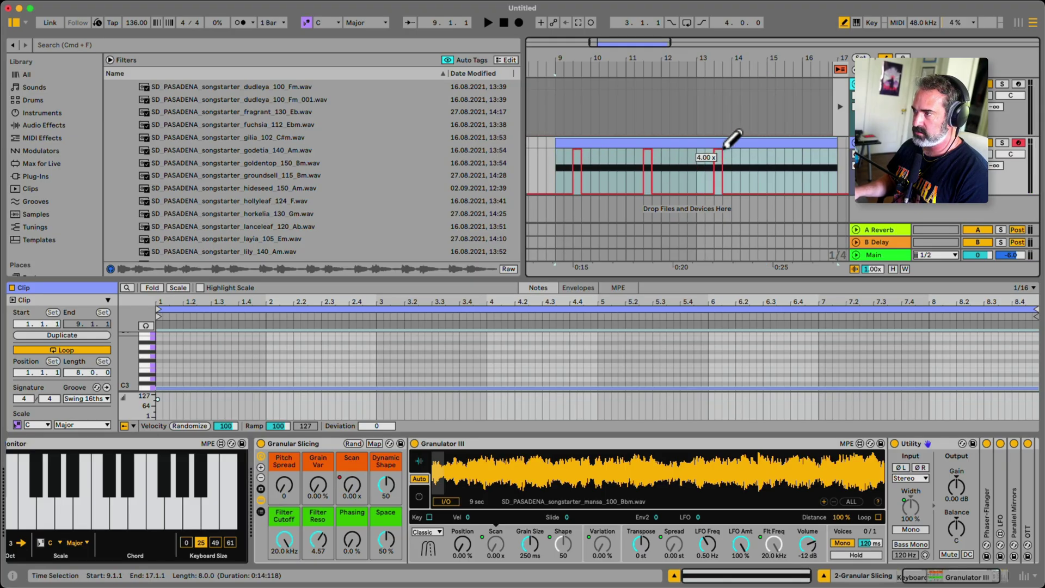
# Step: Loop the whole clip and place the fourth Scan pulse on beat 3 of bar 15, clearing the stray one in bar 16
pyautogui.click(822, 155)
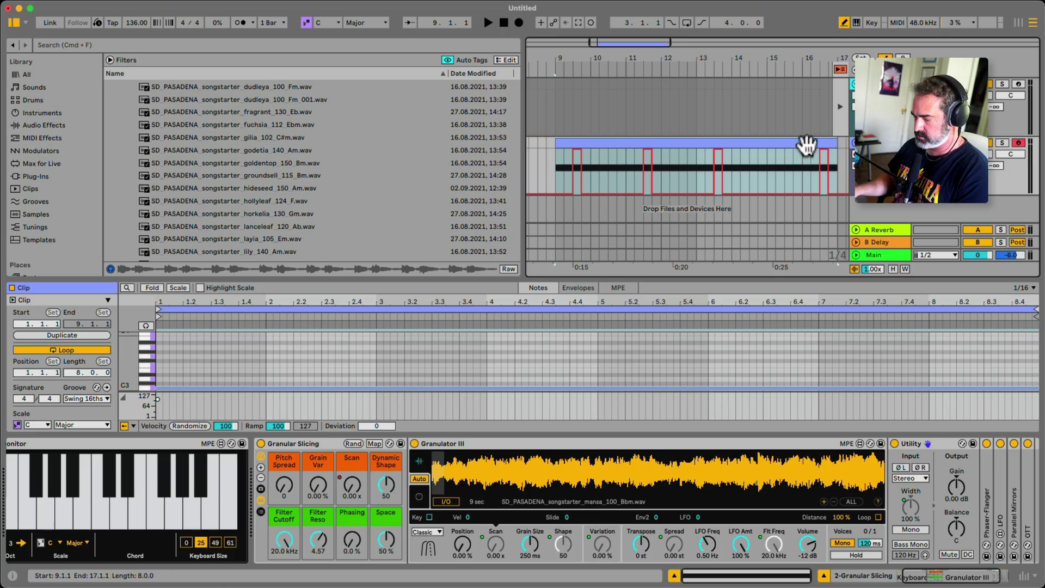
pyautogui.click(806, 144)
pyautogui.press('super+l')
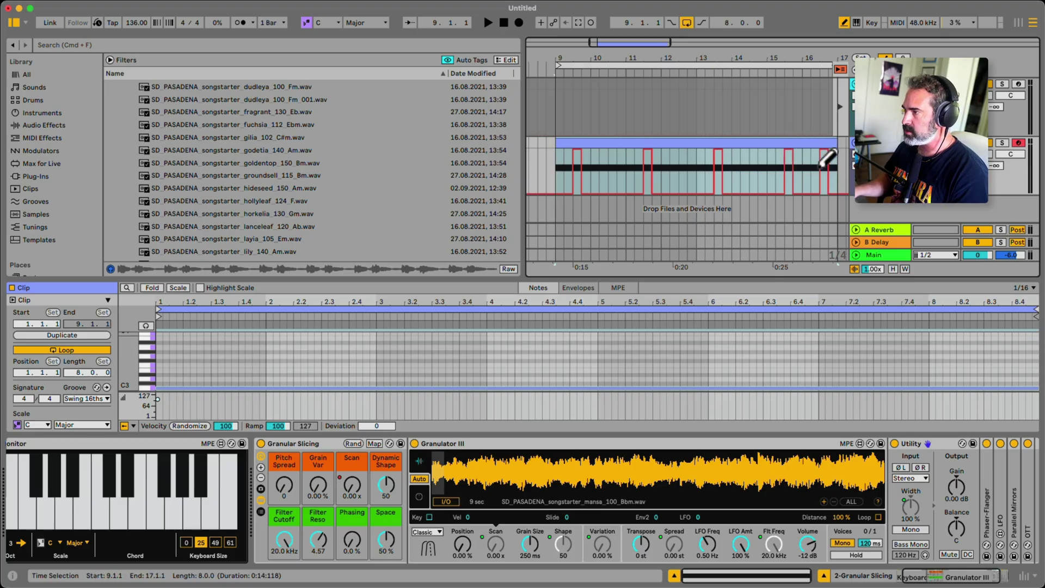
pyautogui.moveTo(828, 158); pyautogui.dragTo(825, 203)
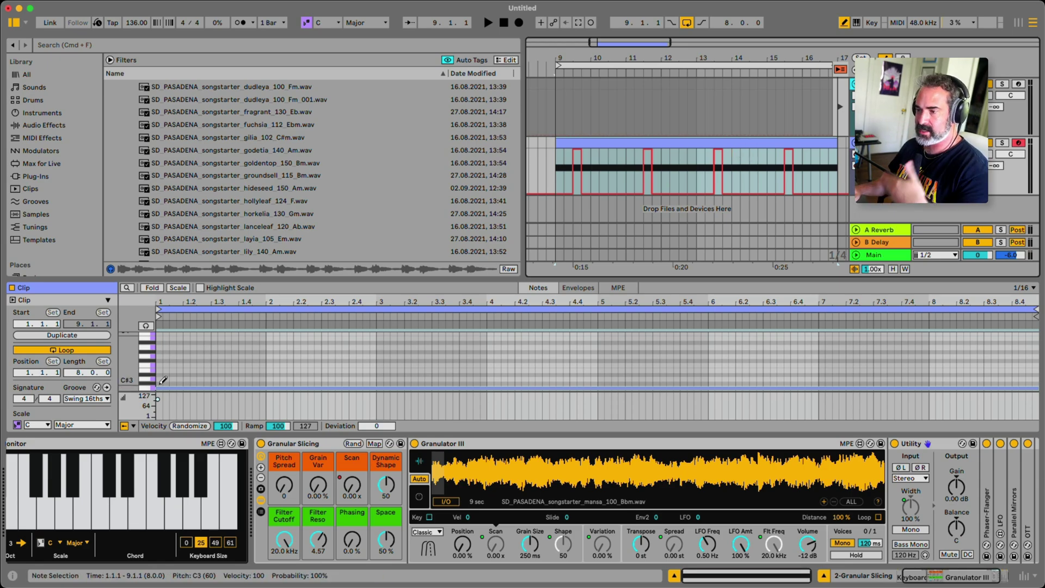
# Step: Play the loop, raise Pitch Spread to 127 and return it to 0, then redisplay the Scan automation and stop
pyautogui.press('b')
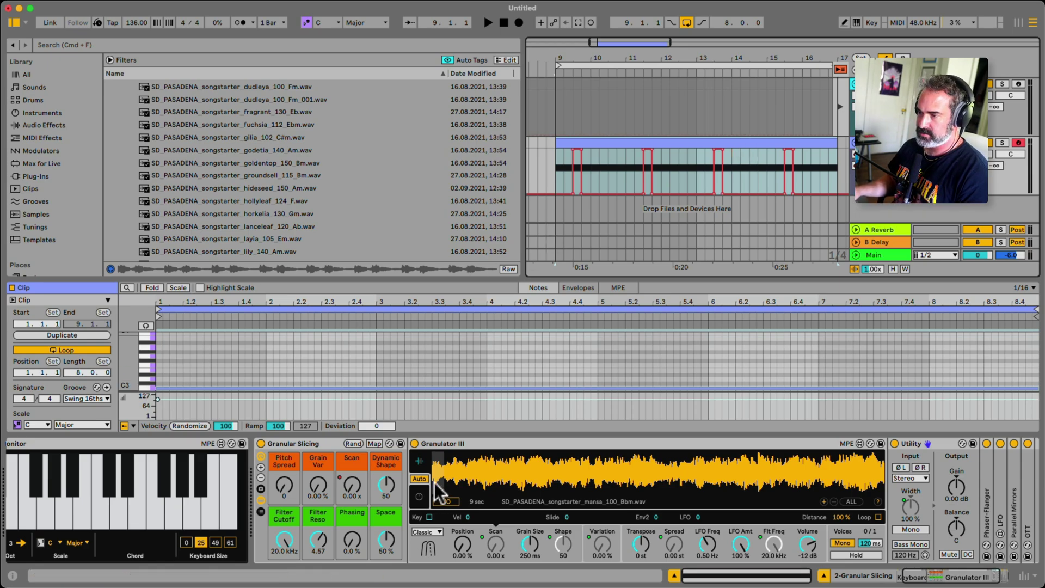
pyautogui.press('space')
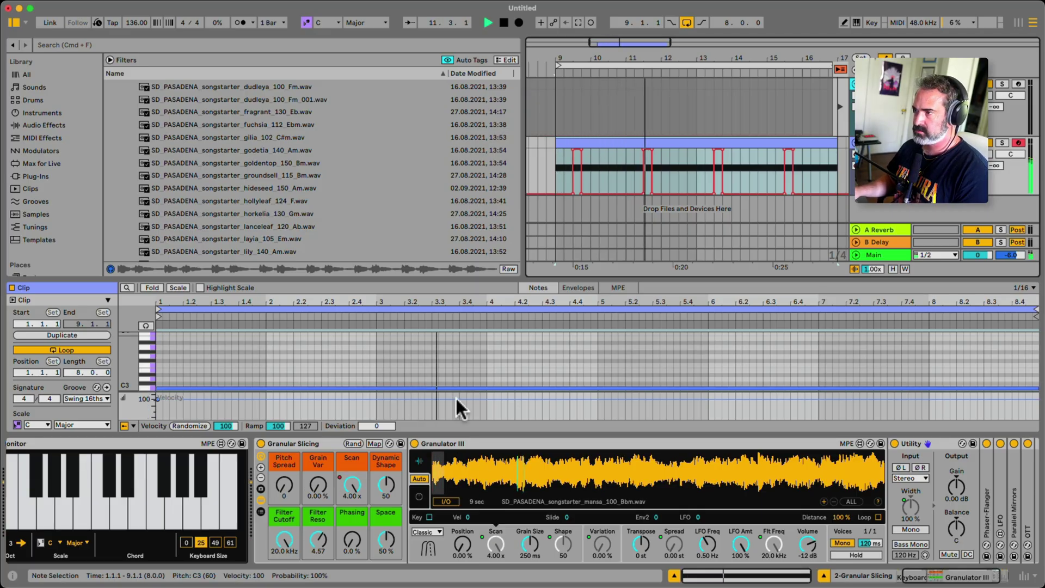
pyautogui.moveTo(283, 486); pyautogui.dragTo(283, 482)
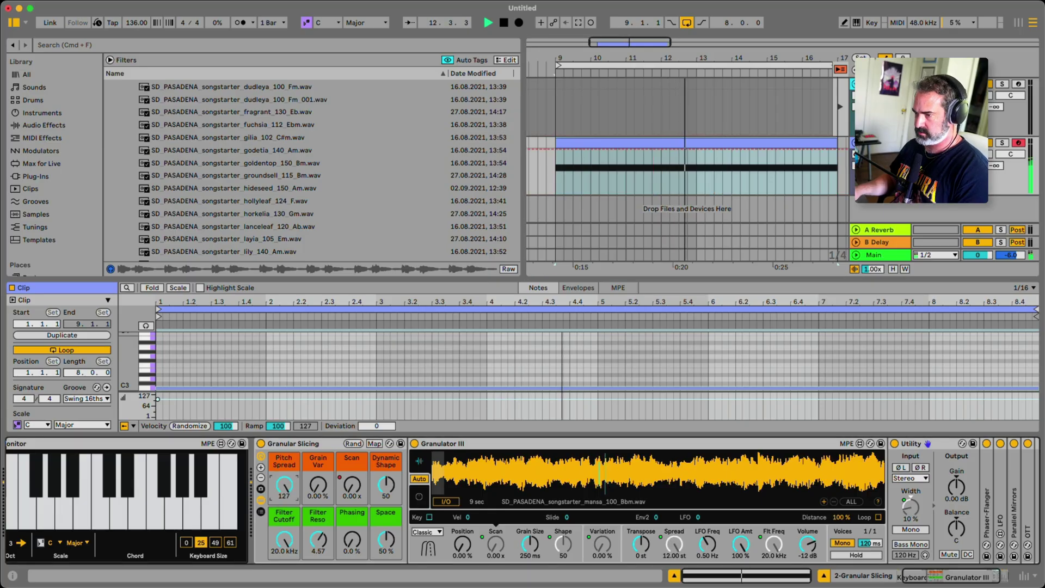
pyautogui.click(351, 483)
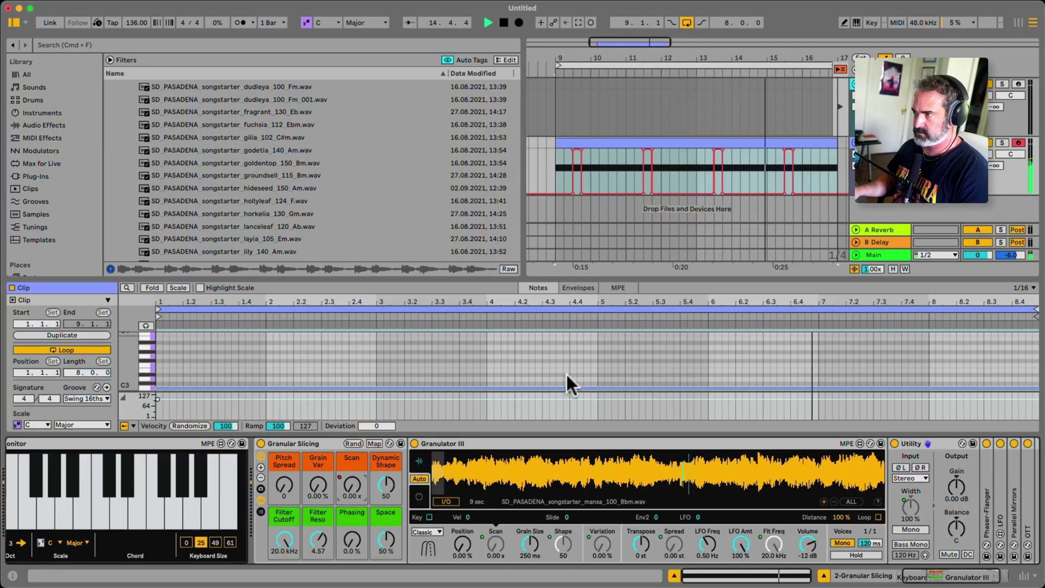
pyautogui.click(793, 164)
pyautogui.click(769, 164)
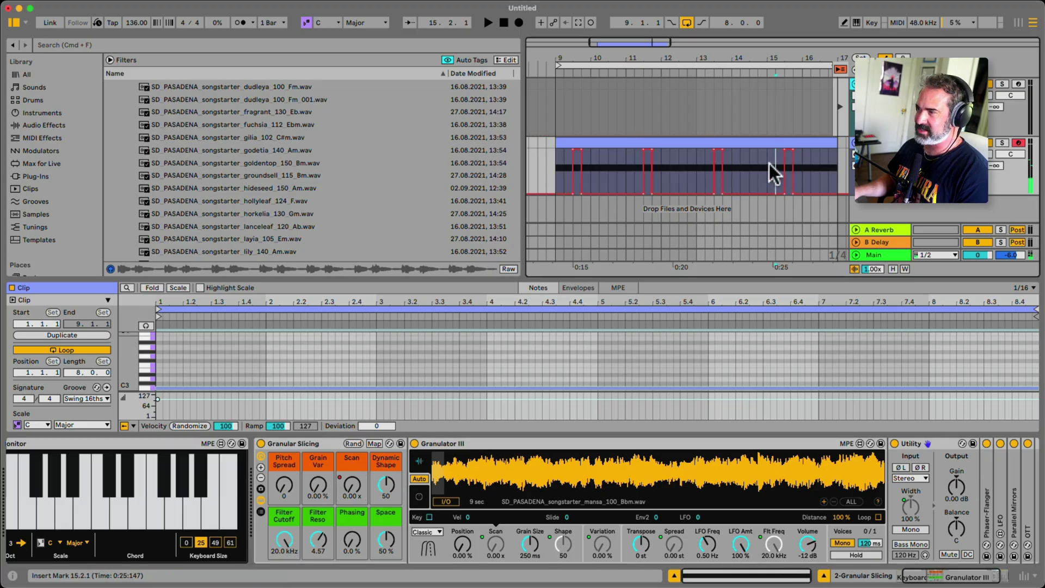
# Step: Split the clip at bar 15, delete the part after it, and loop the remaining six bars
pyautogui.click(529, 543)
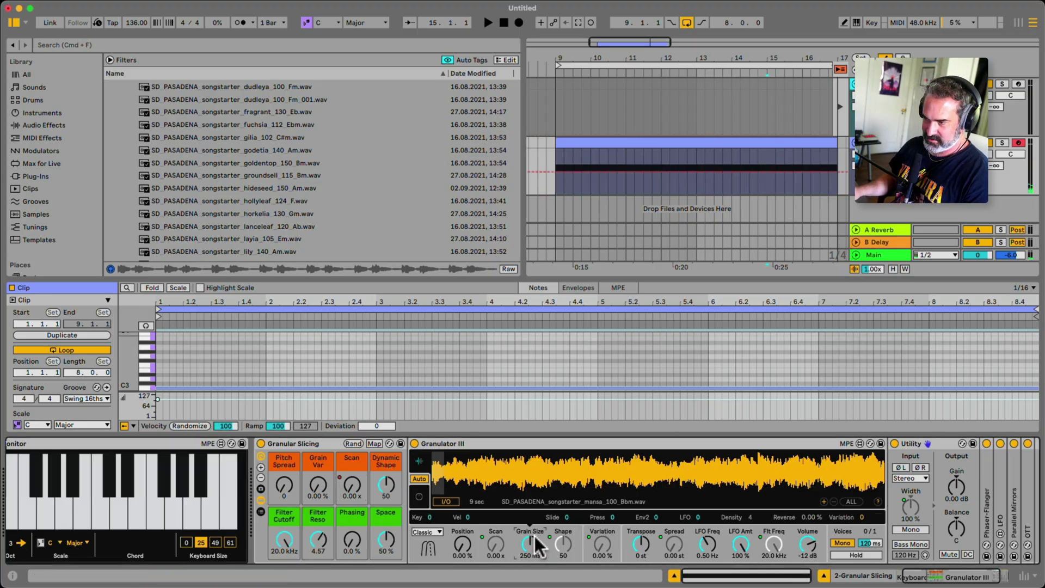
pyautogui.hscroll(3, 534, 534)
pyautogui.click(775, 163)
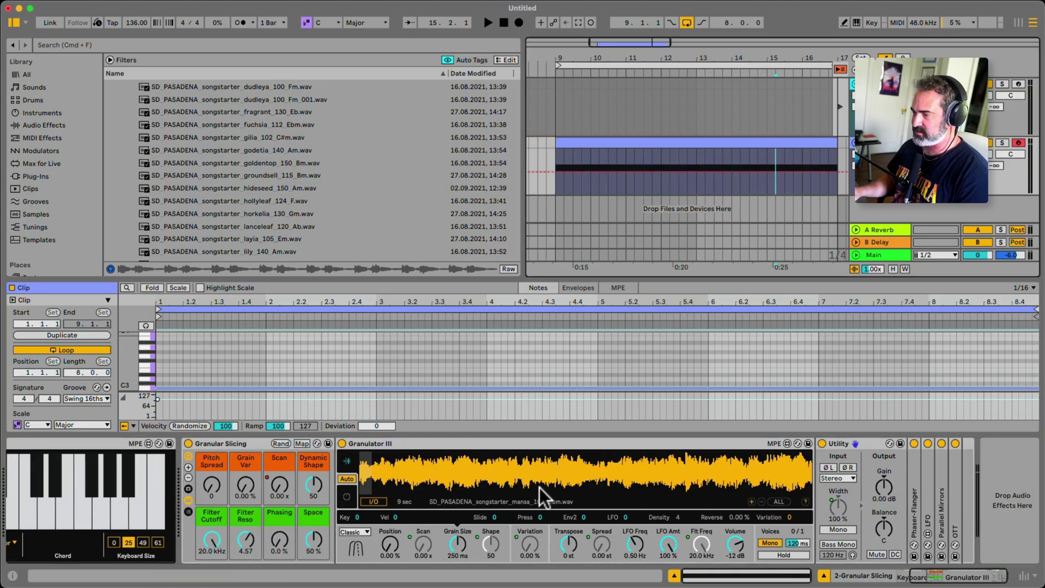
pyautogui.click(278, 485)
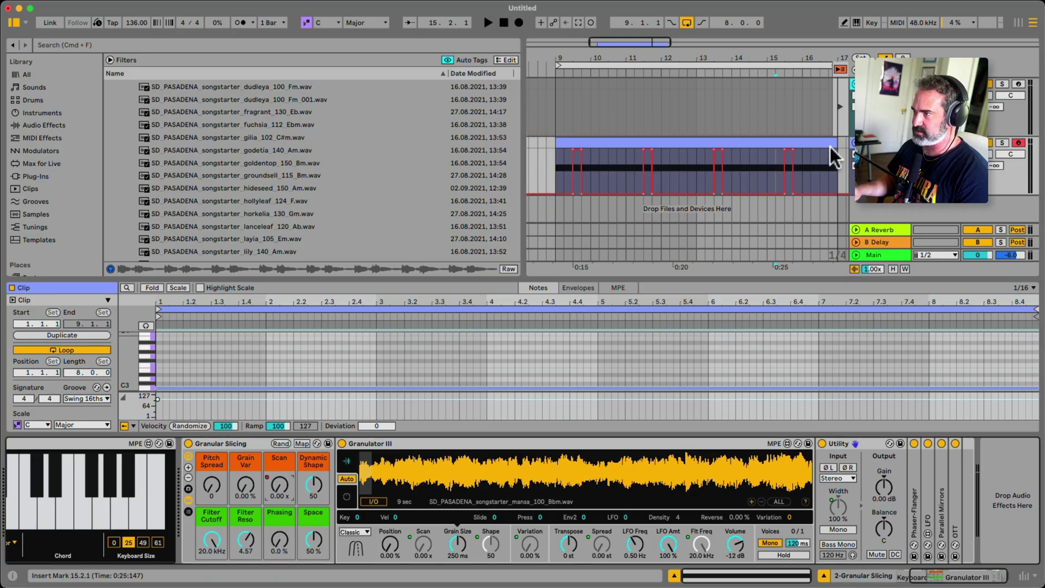
pyautogui.click(767, 168)
pyautogui.press('super+e')
pyautogui.click(779, 142)
pyautogui.press('Delete')
pyautogui.click(758, 141)
pyautogui.press('super+l')
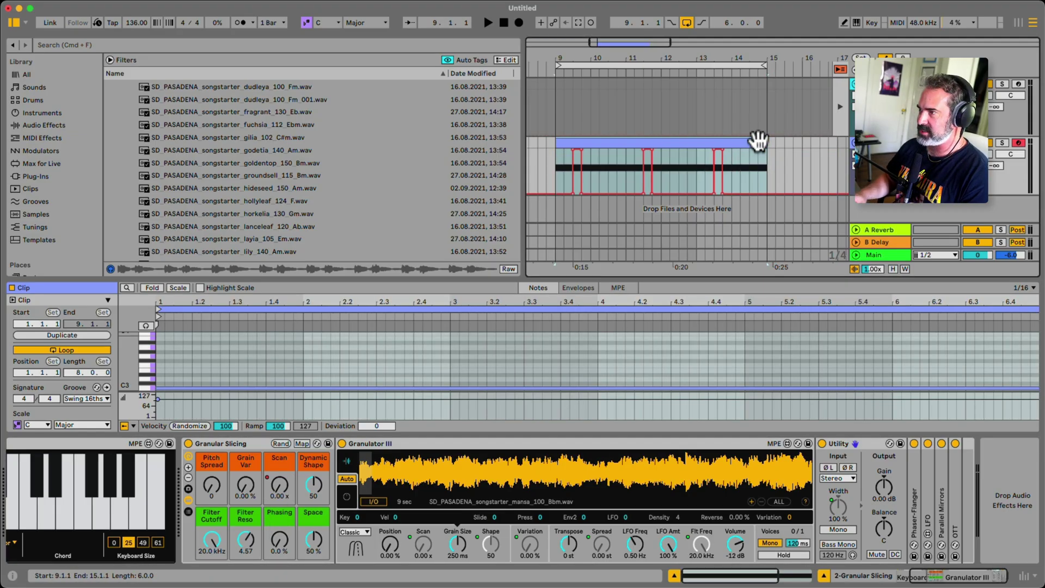
# Step: Play the six-bar loop, stop it, and delete the Scan macro's automation
pyautogui.press('space')
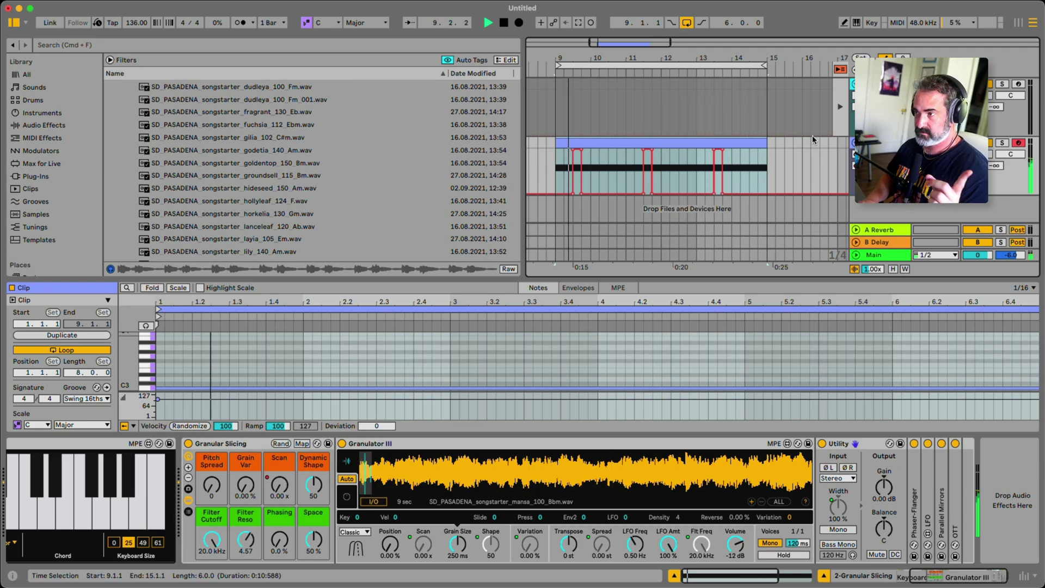
pyautogui.press('space')
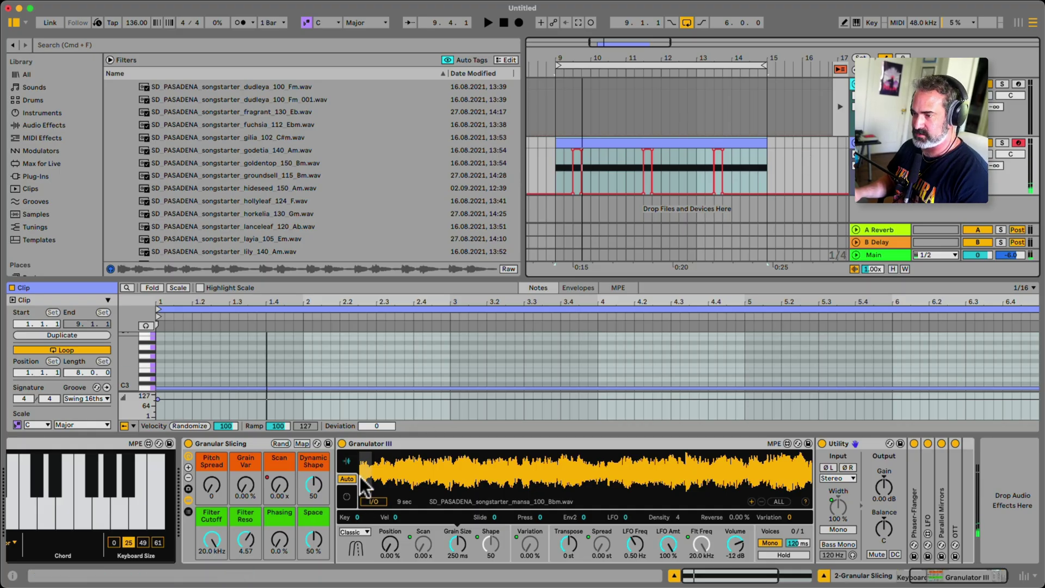
pyautogui.rightClick(275, 496)
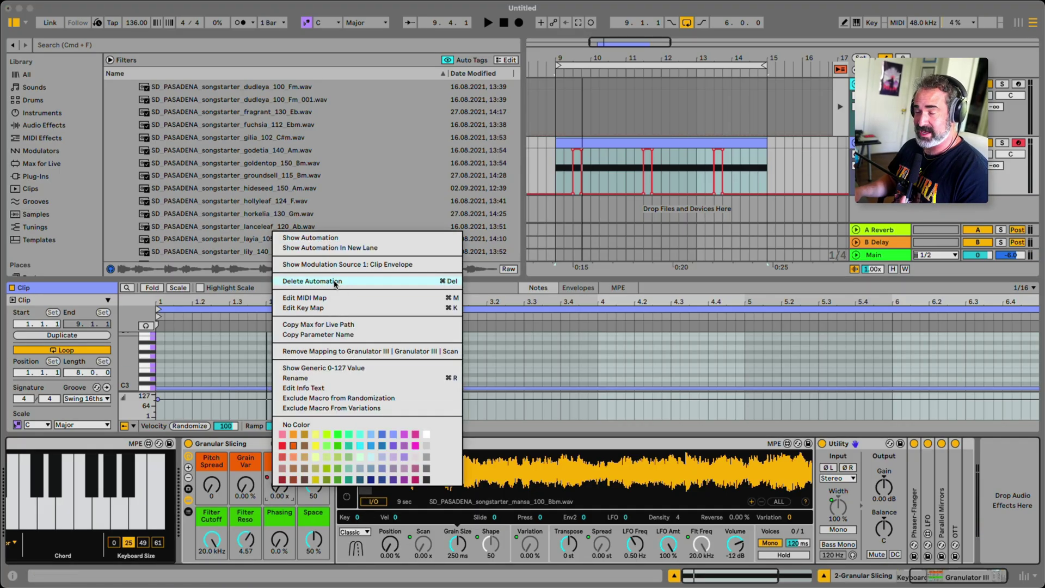
pyautogui.click(312, 281)
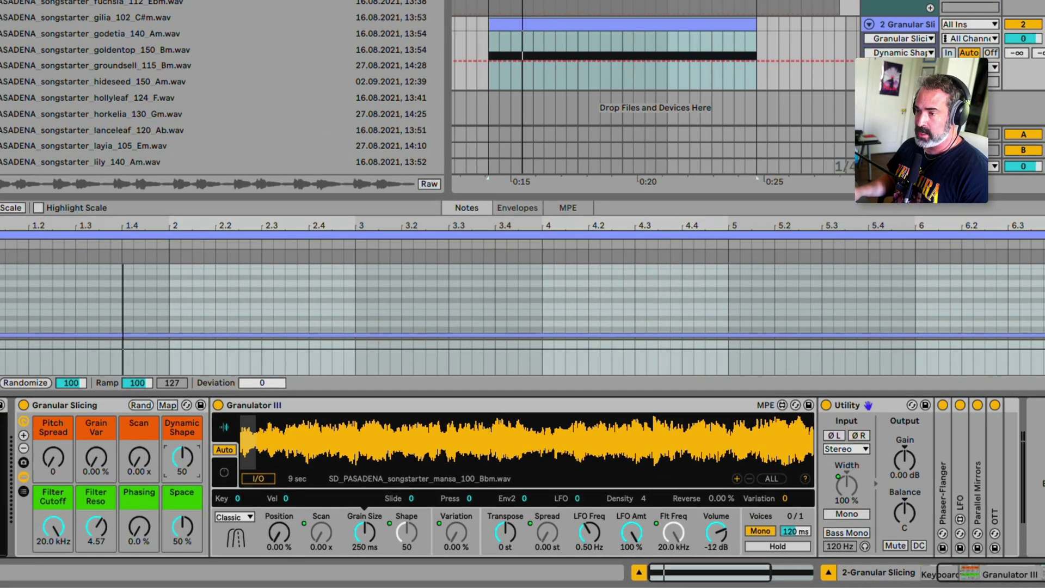
# Step: Play the clip while lowering Dynamic Shape to about 22 and returning it to 50
pyautogui.press('space')
pyautogui.moveTo(313, 486); pyautogui.dragTo(314, 481)
pyautogui.press('space')
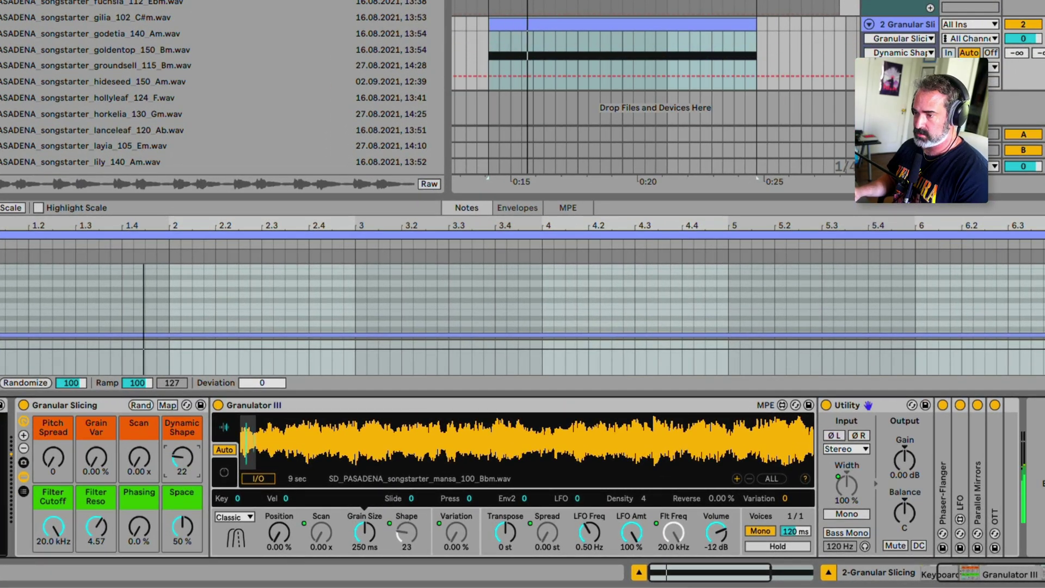
# Step: Show Granulator III's envelope and filter settings and look through the filter types, keeping LP+No
pyautogui.click(224, 473)
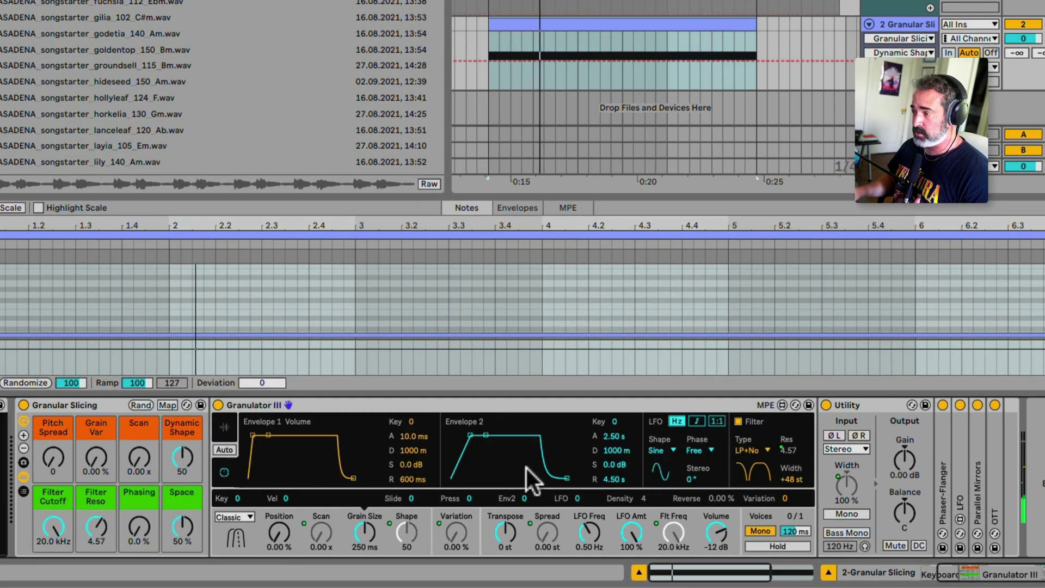
pyautogui.click(749, 447)
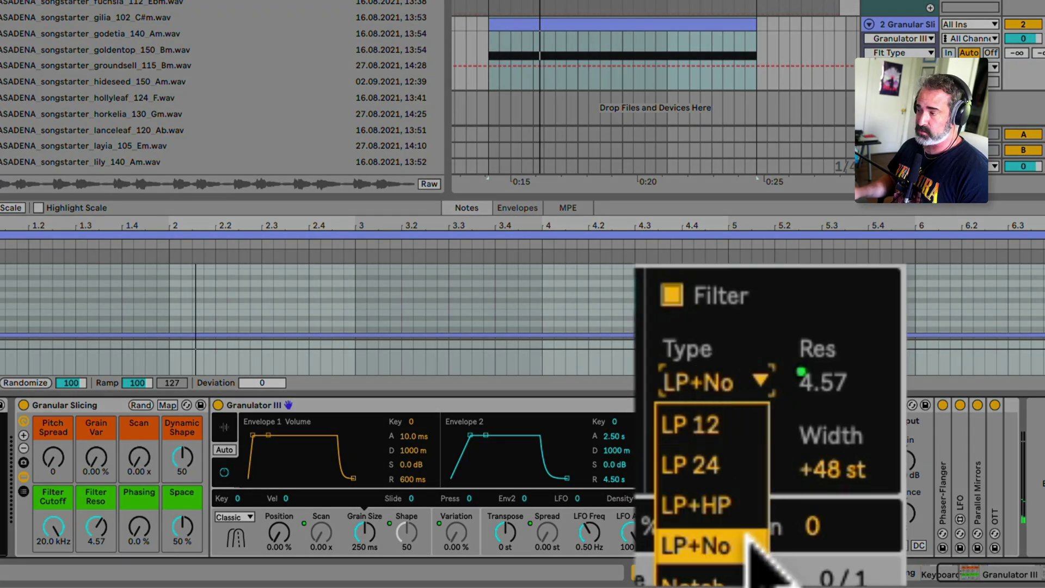
pyautogui.click(706, 346)
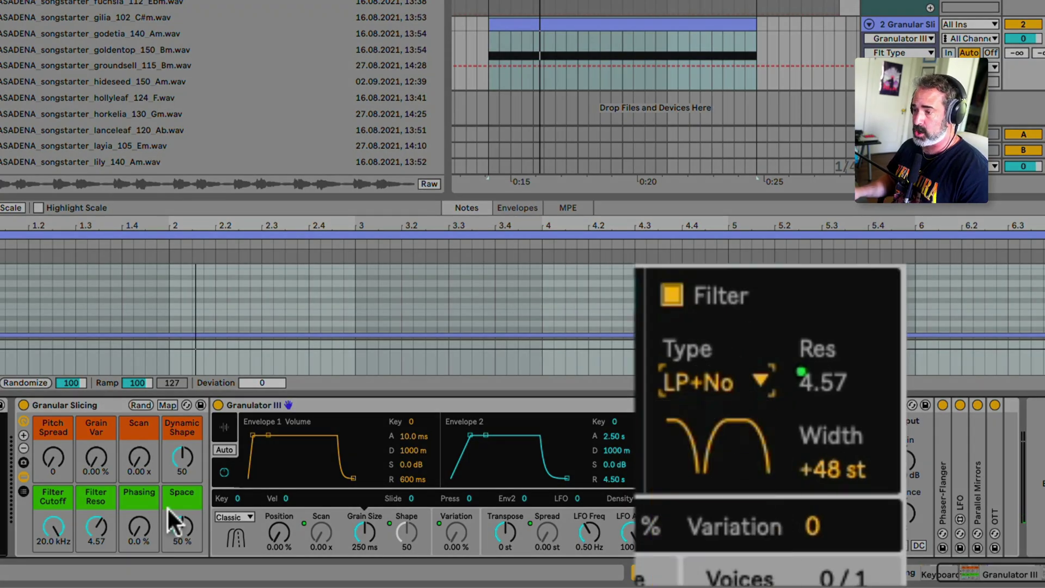
# Step: Play the clip while sweeping the Filter Cutoff macro and returning it to 20.0 kHz
pyautogui.click(57, 523)
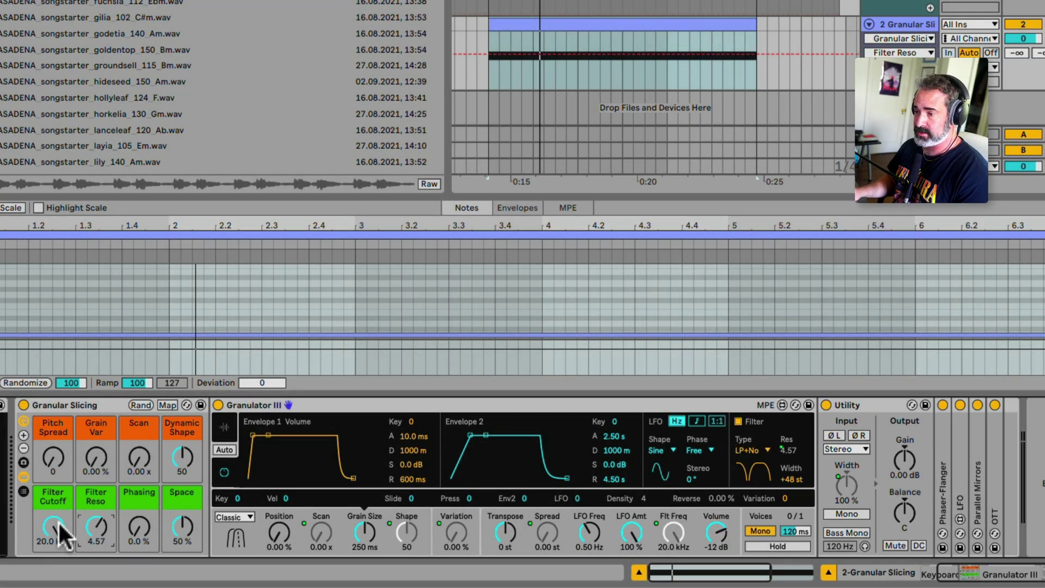
pyautogui.moveTo(57, 520)
pyautogui.mouseDown()
pyautogui.moveTo(58, 544)
pyautogui.moveTo(57, 520)
pyautogui.mouseUp()
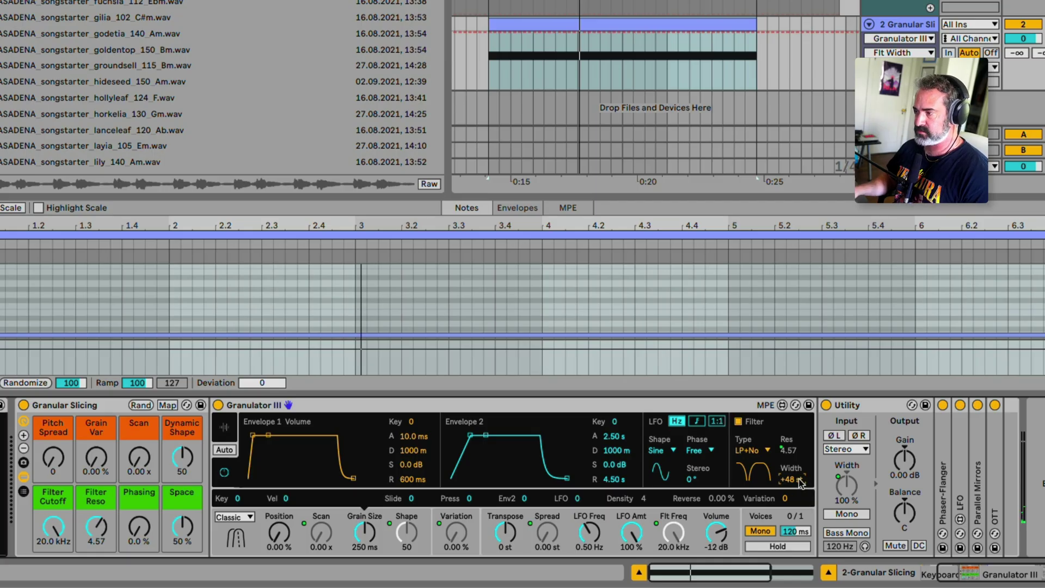
pyautogui.click(138, 527)
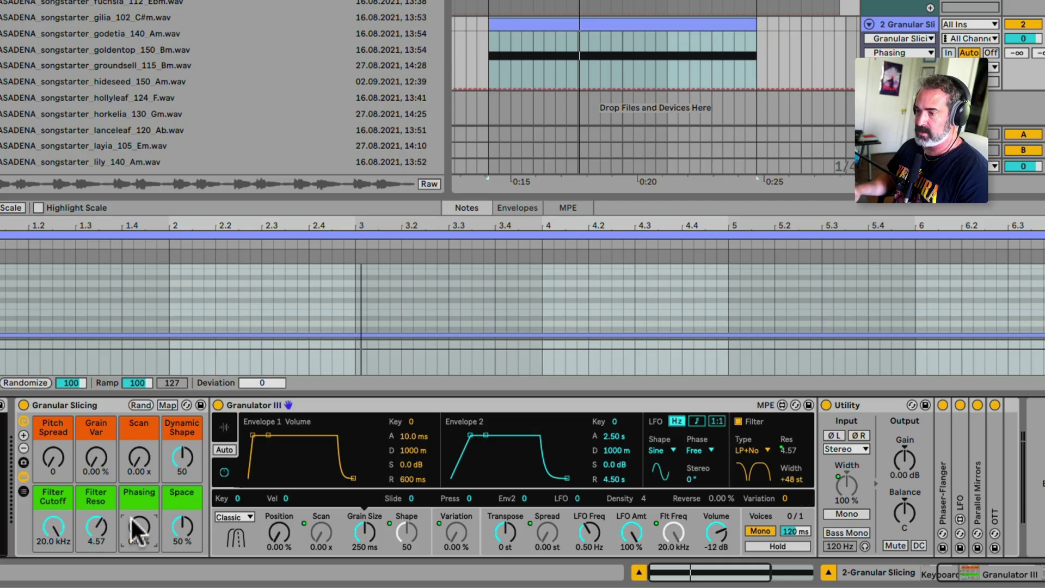
# Step: Show the Parallel Mirrors reverb behind the Space macro and lower Space to 47 % during playback
pyautogui.click(184, 525)
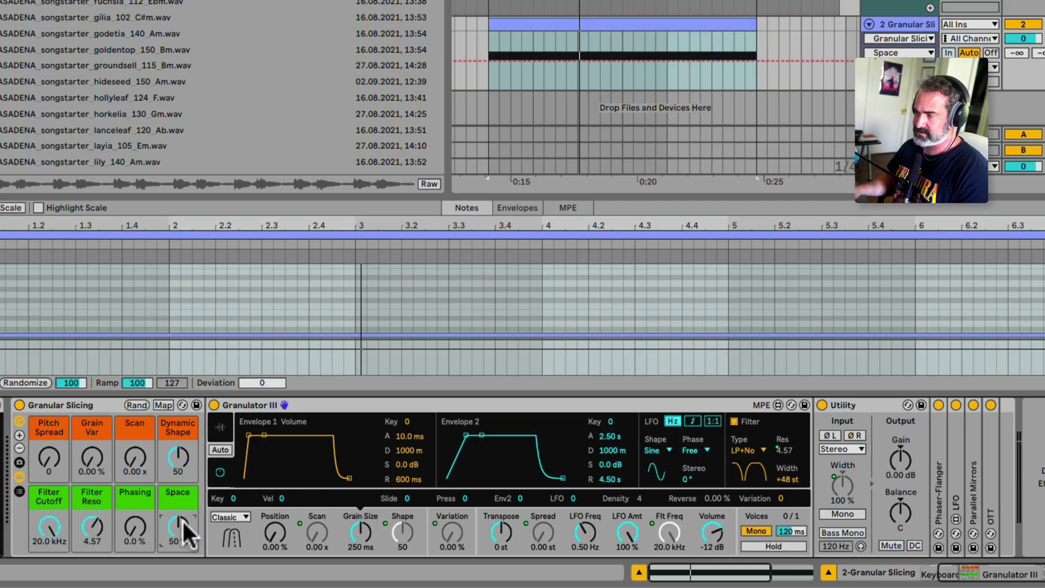
pyautogui.doubleClick(972, 472)
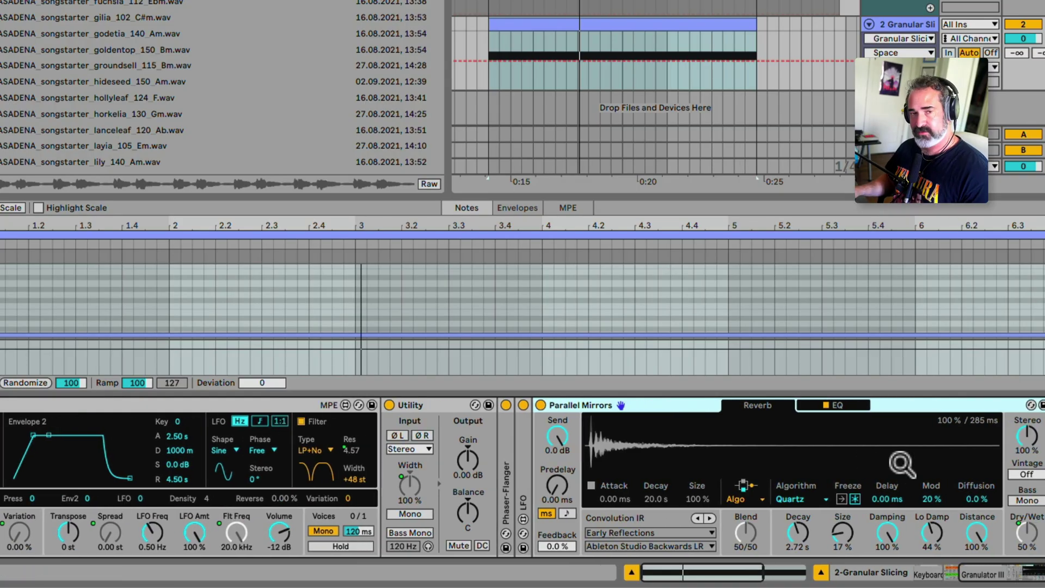
pyautogui.hscroll(-8, 898, 461)
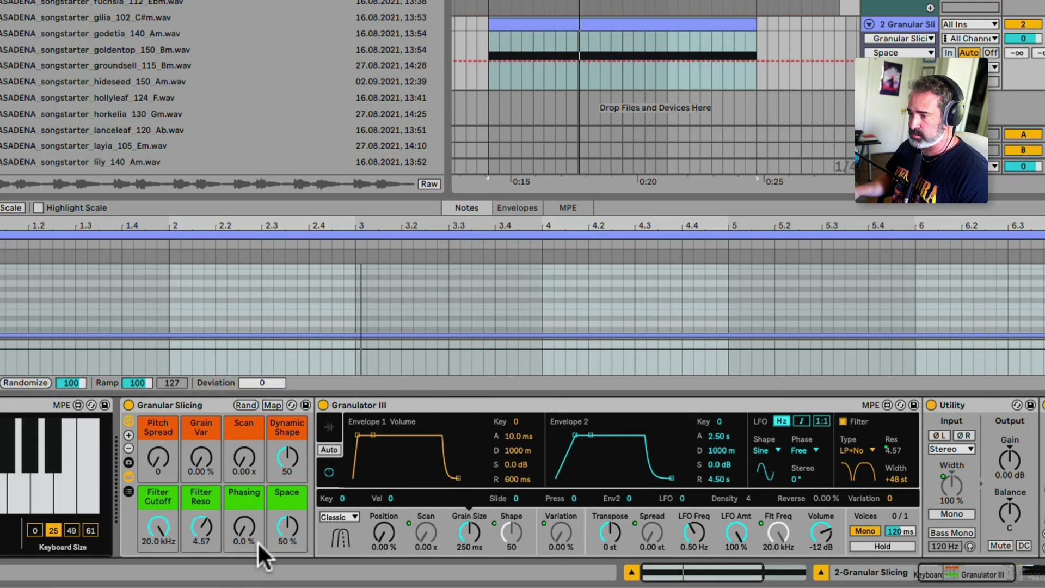
pyautogui.press('space')
pyautogui.moveTo(292, 531)
pyautogui.mouseDown()
pyautogui.moveTo(292, 499)
pyautogui.moveTo(292, 534)
pyautogui.mouseUp()
# Step: Collapse the Parallel Mirrors and Utility devices and expand Phaser-Flanger and the LFO that modulates its Center Freq
pyautogui.hscroll(5, 425, 502)
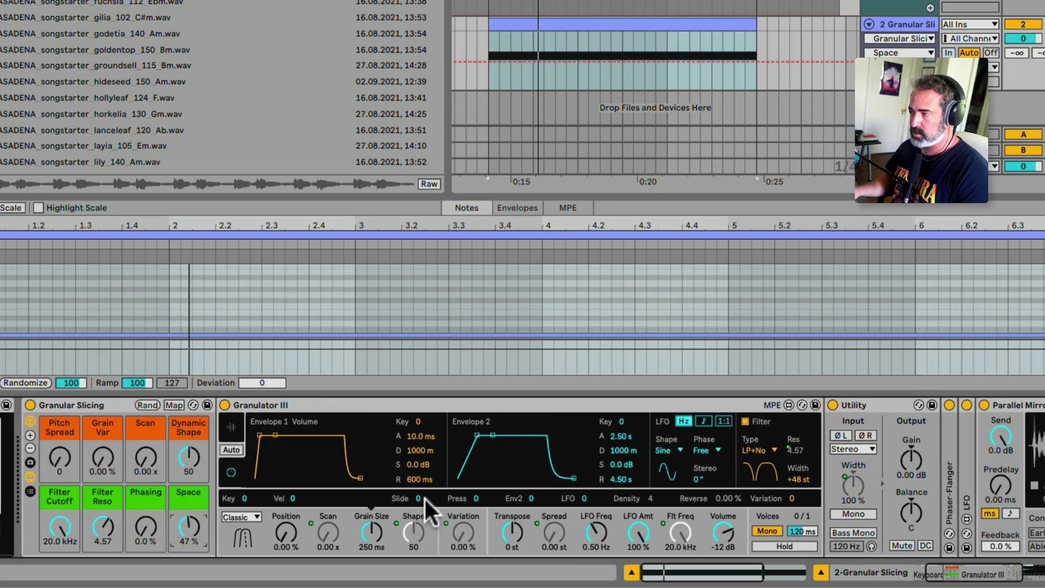
pyautogui.doubleClick(954, 405)
pyautogui.doubleClick(835, 407)
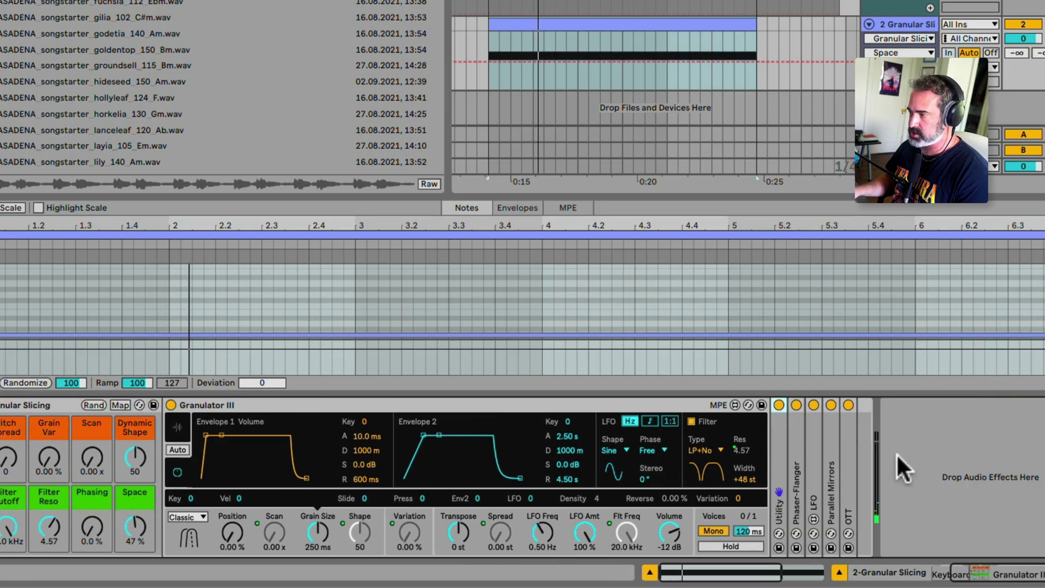
pyautogui.doubleClick(797, 449)
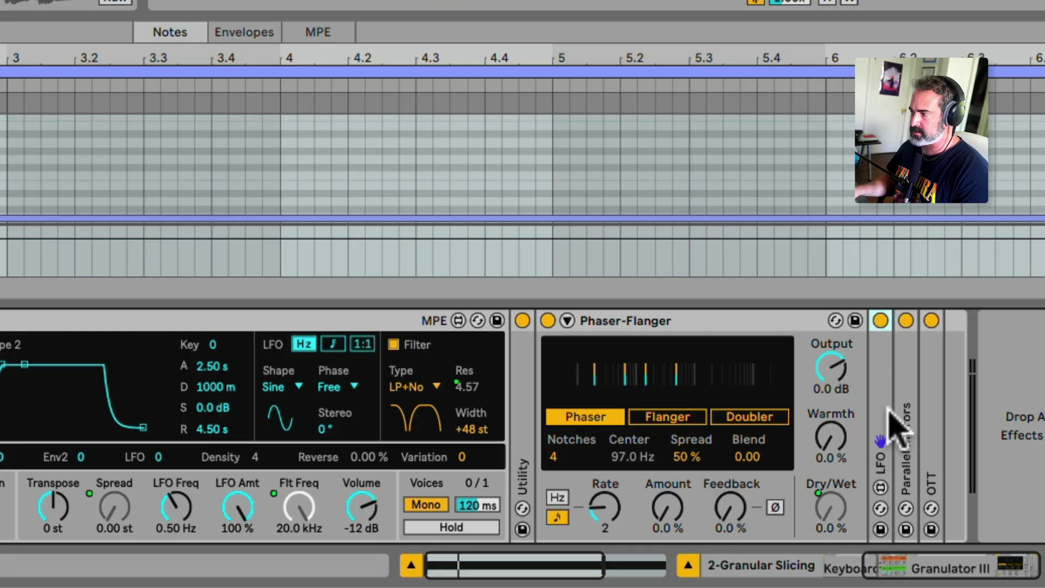
pyautogui.doubleClick(886, 430)
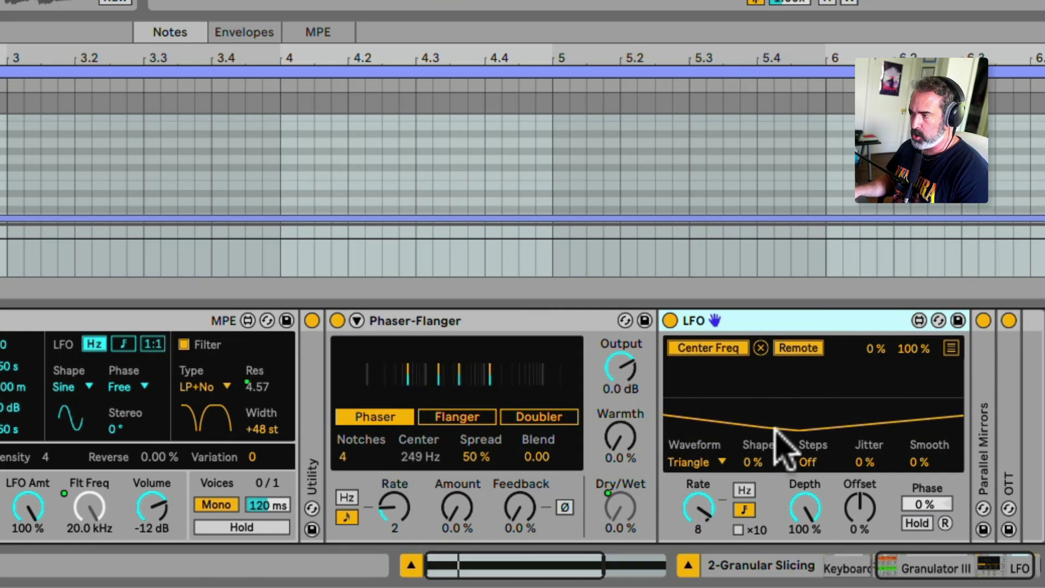
# Step: Raise the Phasing macro to 100 % and set the Phaser-Flanger's Feedback to 73 %
pyautogui.click(697, 506)
pyautogui.scroll(3, 701, 506)
pyautogui.hscroll(-5, 701, 502)
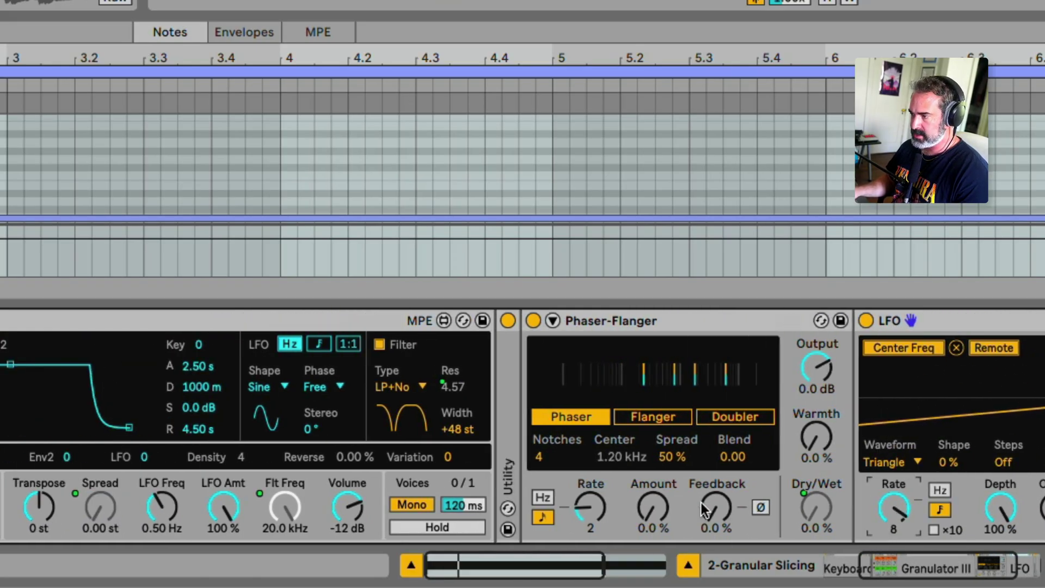
pyautogui.hscroll(-2, 702, 502)
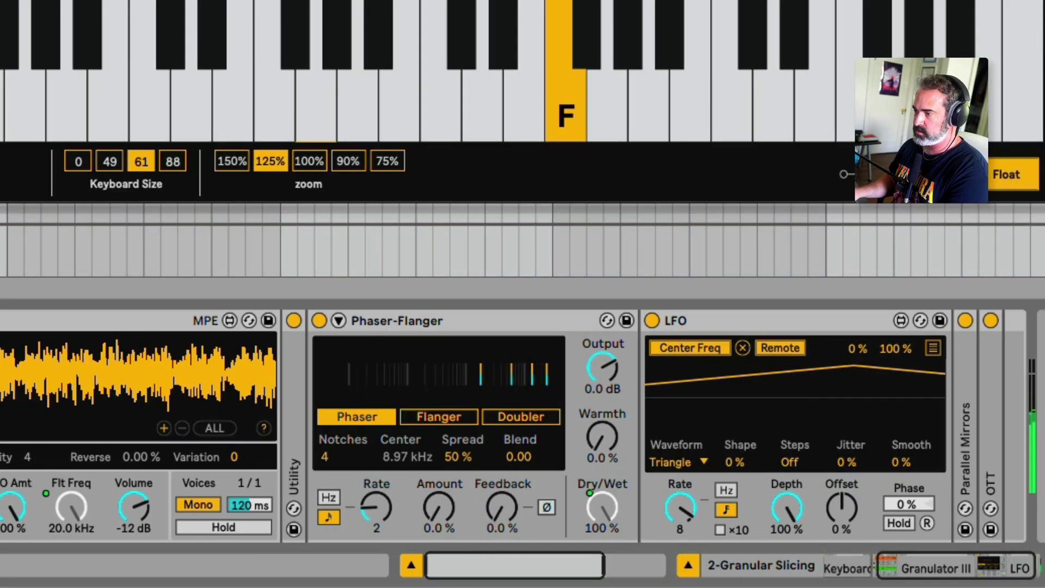
pyautogui.moveTo(502, 507)
pyautogui.mouseDown()
pyautogui.moveTo(502, 437)
pyautogui.moveTo(499, 521)
pyautogui.mouseUp()
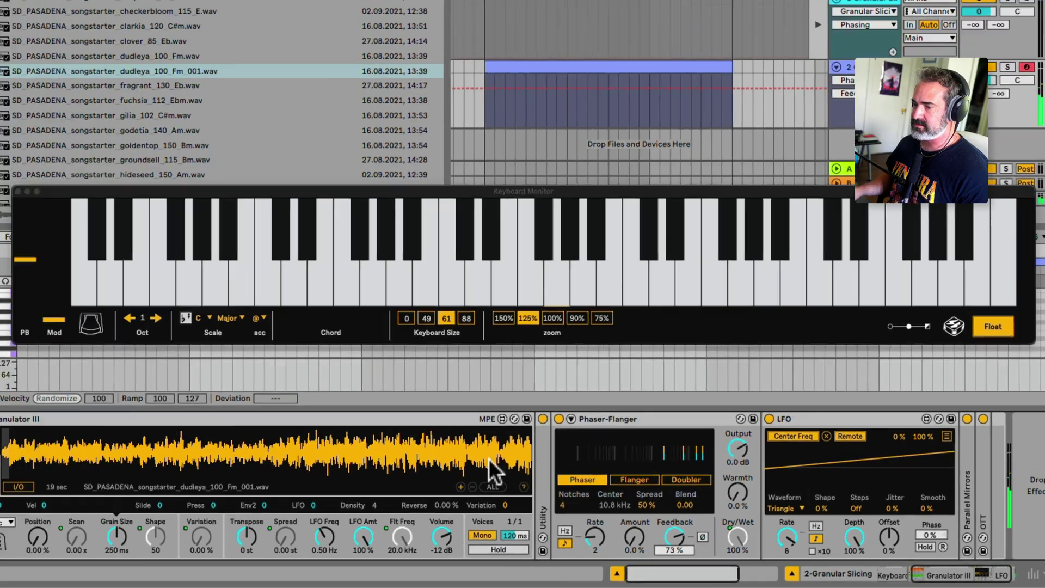
# Step: Bring the Granular Slicing rack into view and close the floating Keyboard Monitor window
pyautogui.hscroll(-5, 363, 507)
pyautogui.hscroll(-3, 362, 503)
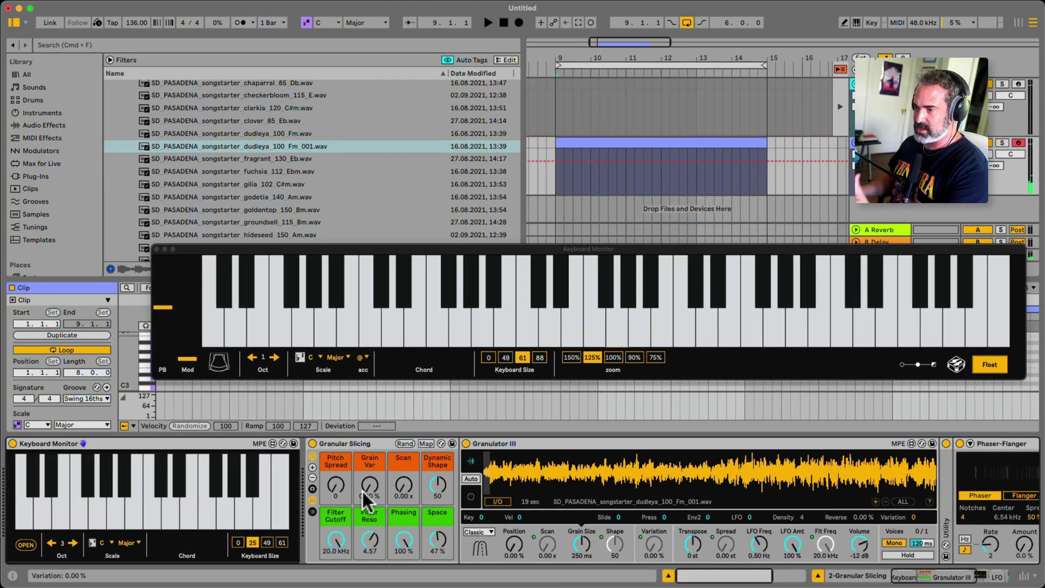
pyautogui.hscroll(3, 364, 495)
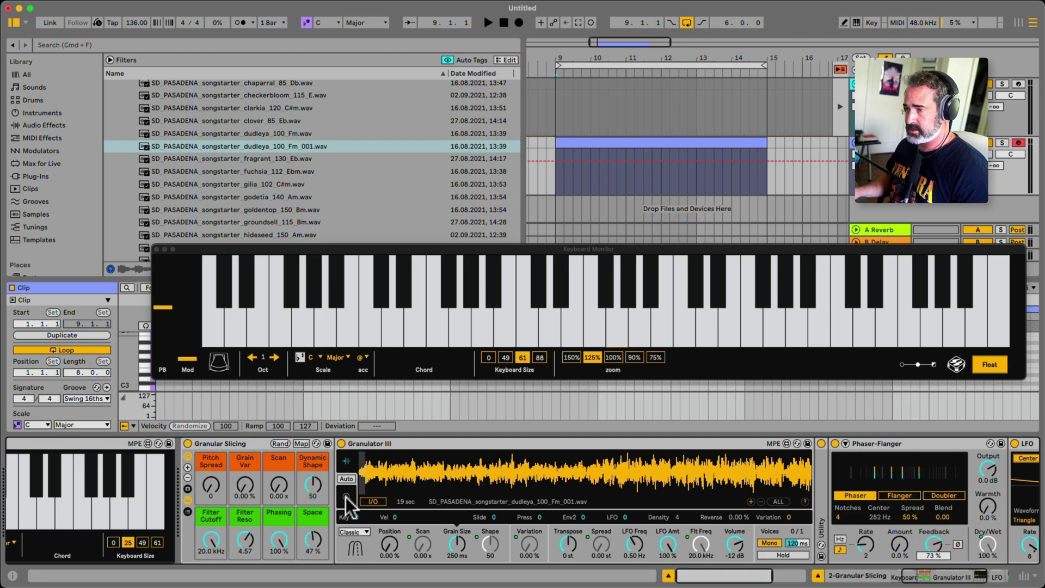
pyautogui.click(147, 235)
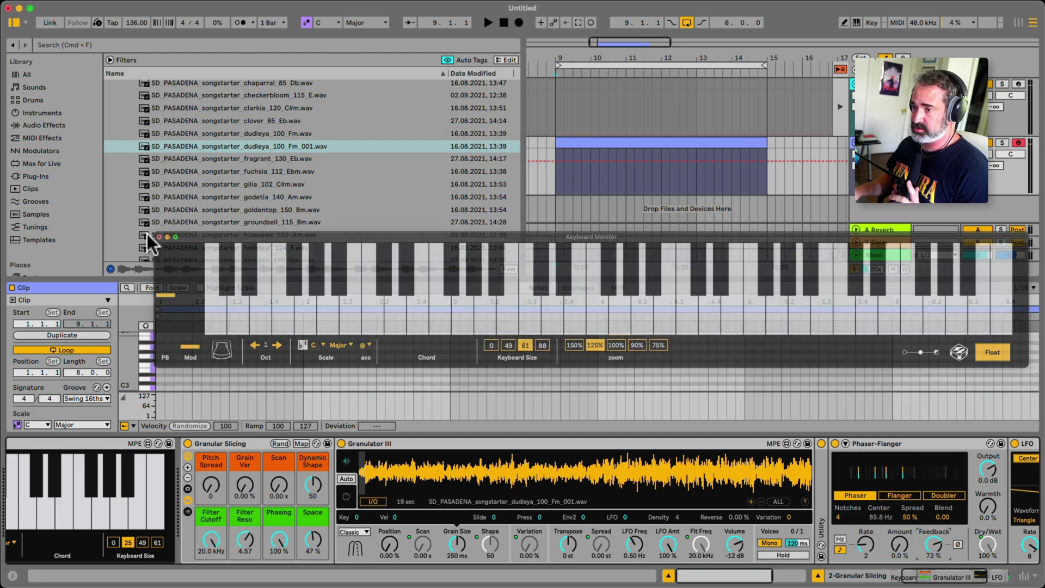
# Step: Find BPM Converter among the Max for Live devices and add it after the Granular Slicing rack
pyautogui.click(58, 163)
pyautogui.click(91, 45)
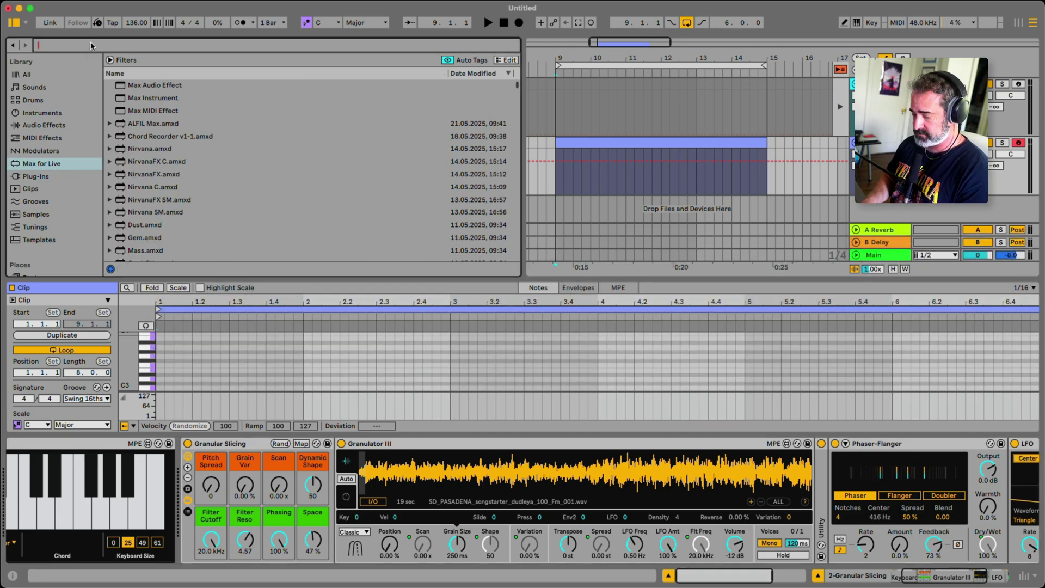
pyautogui.write('bpm co')
pyautogui.moveTo(183, 99); pyautogui.dragTo(402, 169)
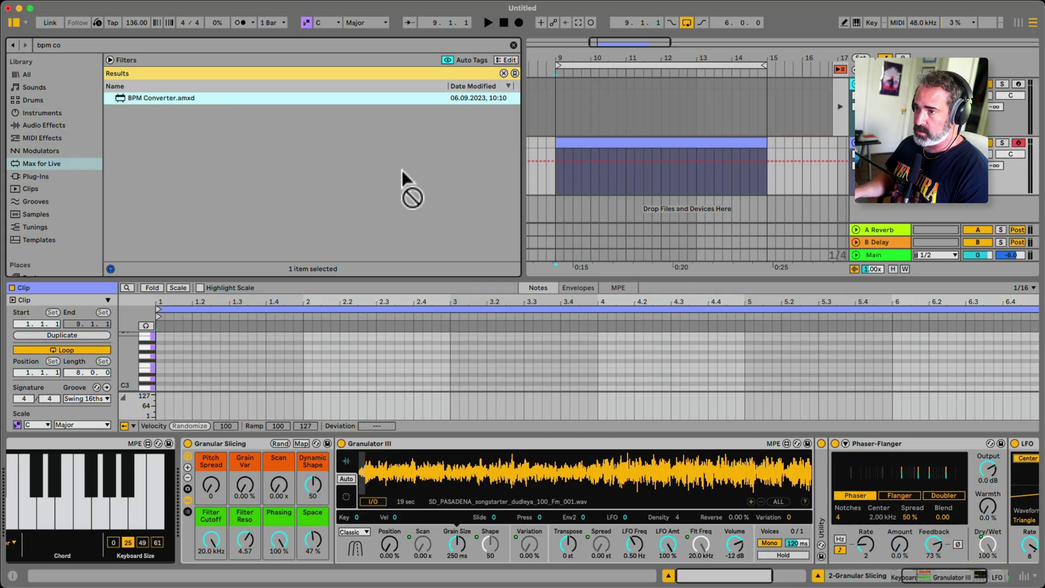
pyautogui.moveTo(1024, 536); pyautogui.dragTo(981, 463)
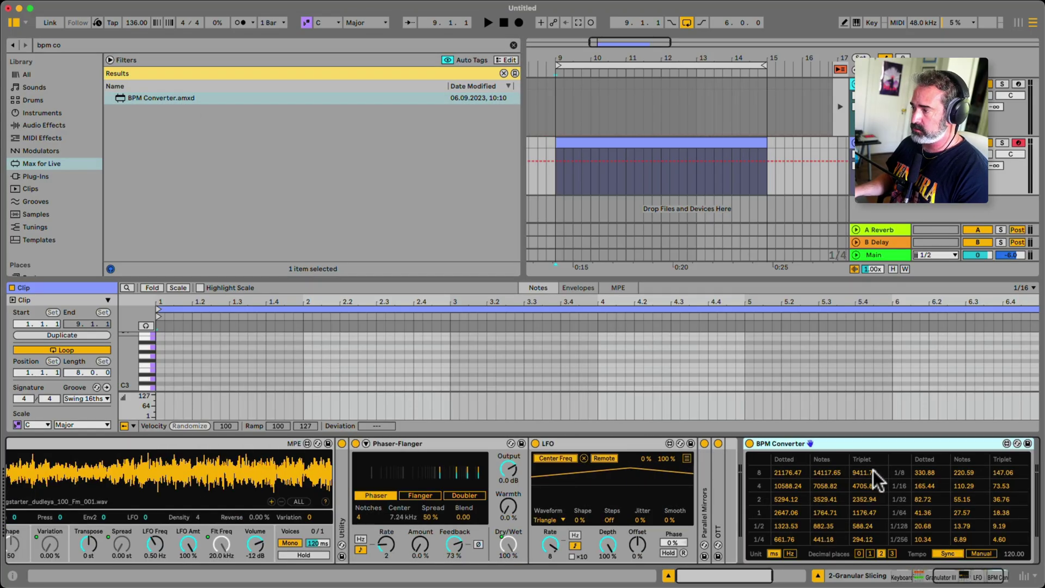
# Step: Set Granulator III's Grain Size to 441 ms and collapse the Phaser-Flanger and LFO devices
pyautogui.hscroll(-3, 394, 514)
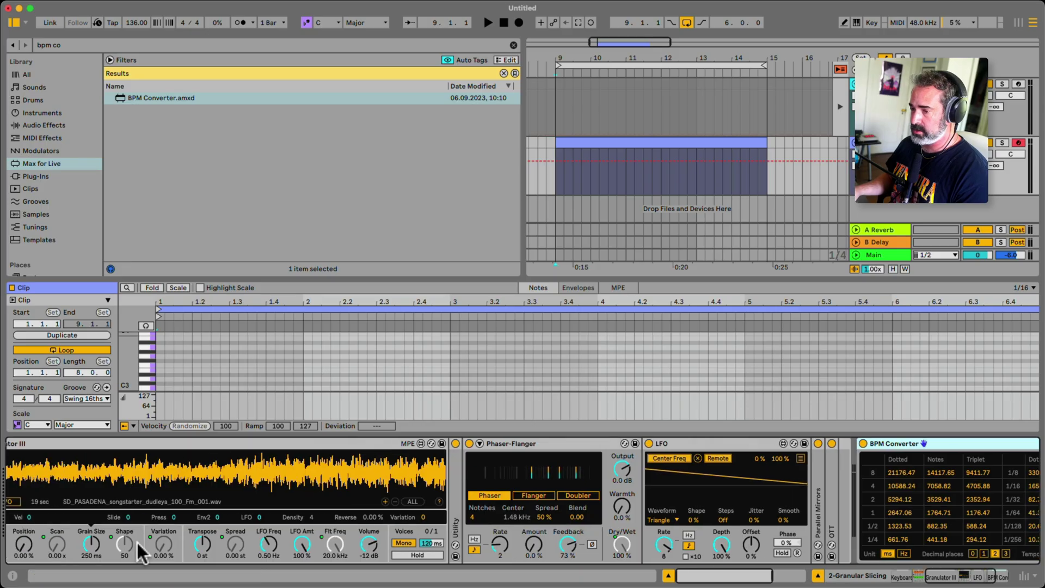
pyautogui.click(95, 544)
pyautogui.doubleClick(539, 445)
pyautogui.doubleClick(525, 444)
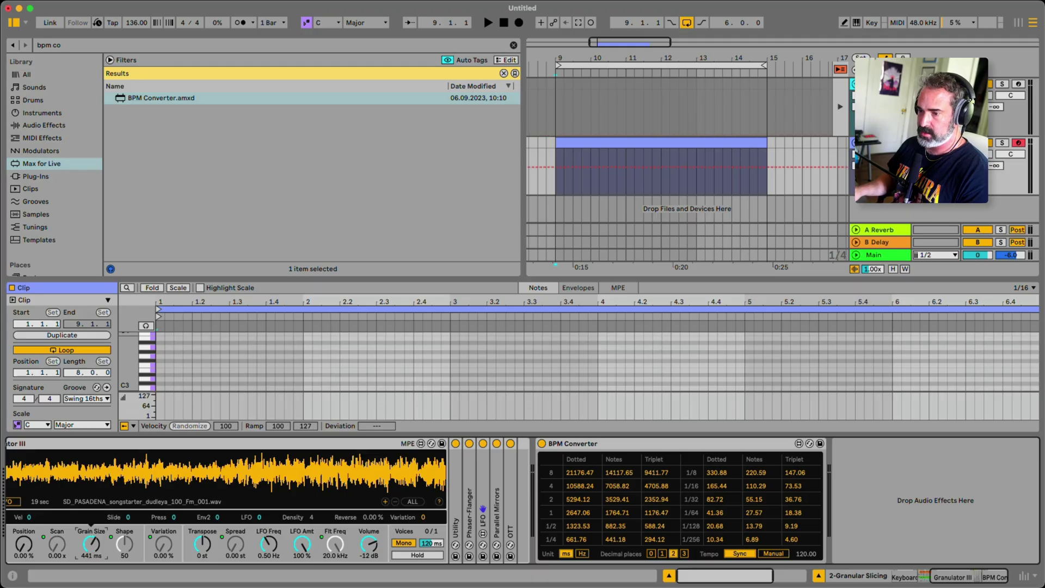
pyautogui.press('space')
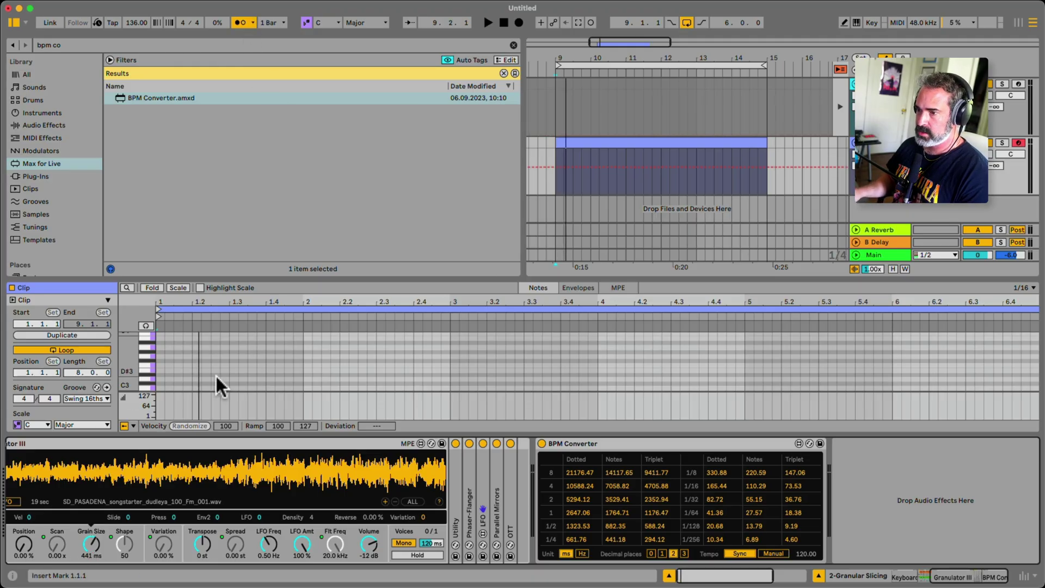
# Step: Enlarge the clip editor, fold Pitch & Time, and choose Seed as the MIDI generator
pyautogui.moveTo(261, 278); pyautogui.dragTo(250, 121)
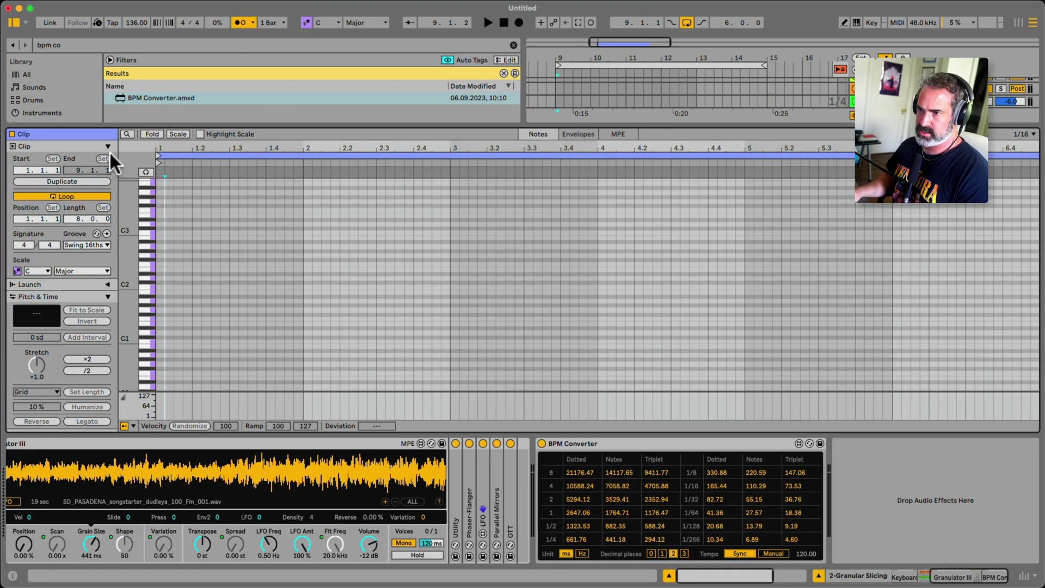
pyautogui.click(107, 297)
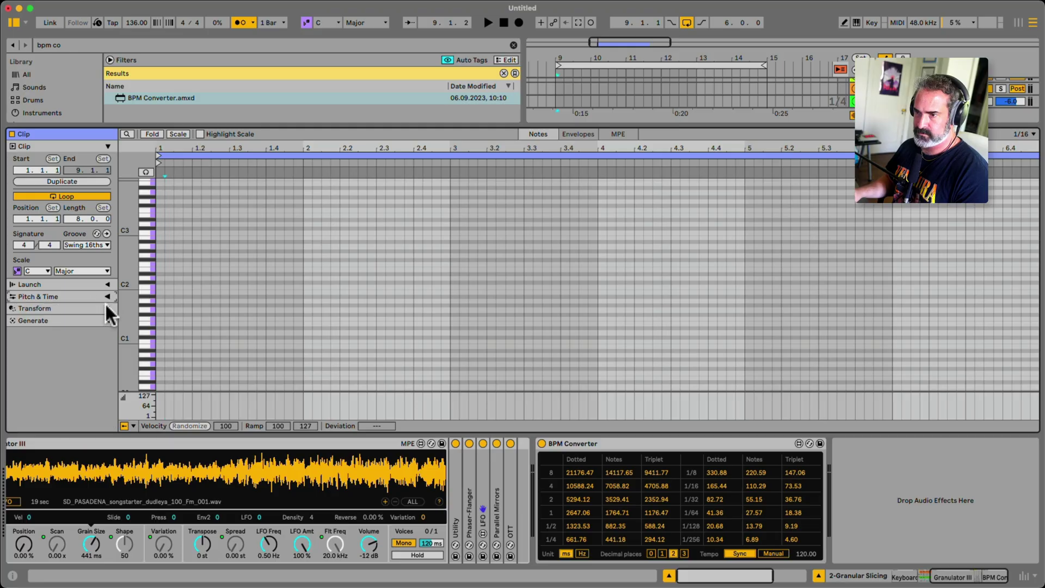
pyautogui.click(106, 319)
pyautogui.click(61, 313)
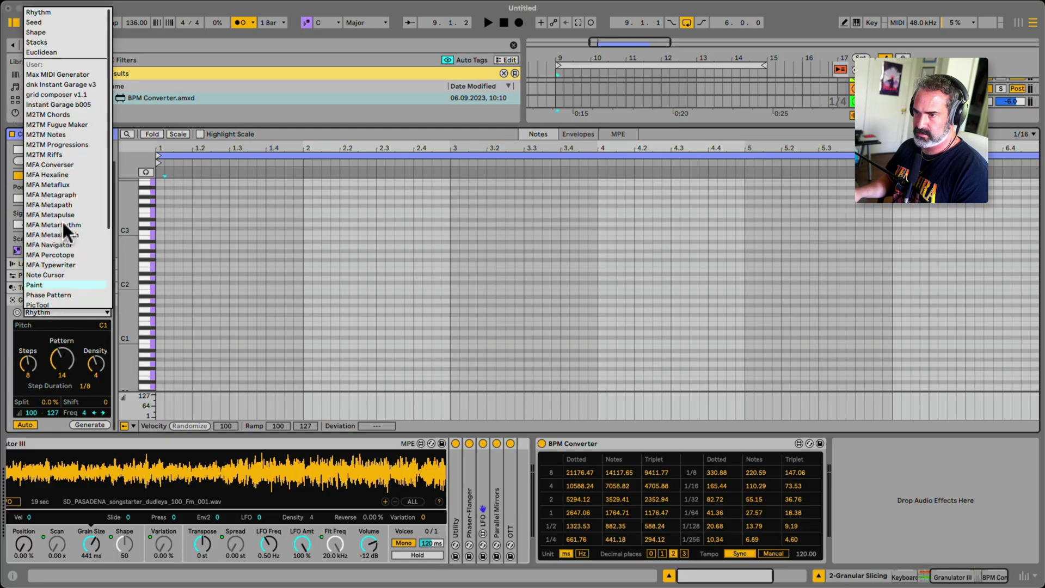
pyautogui.click(53, 21)
# Step: Set Seed's minimum and maximum Duration to 1, Voices to 1 and Density to 100 %
pyautogui.moveTo(73, 357); pyautogui.dragTo(104, 357)
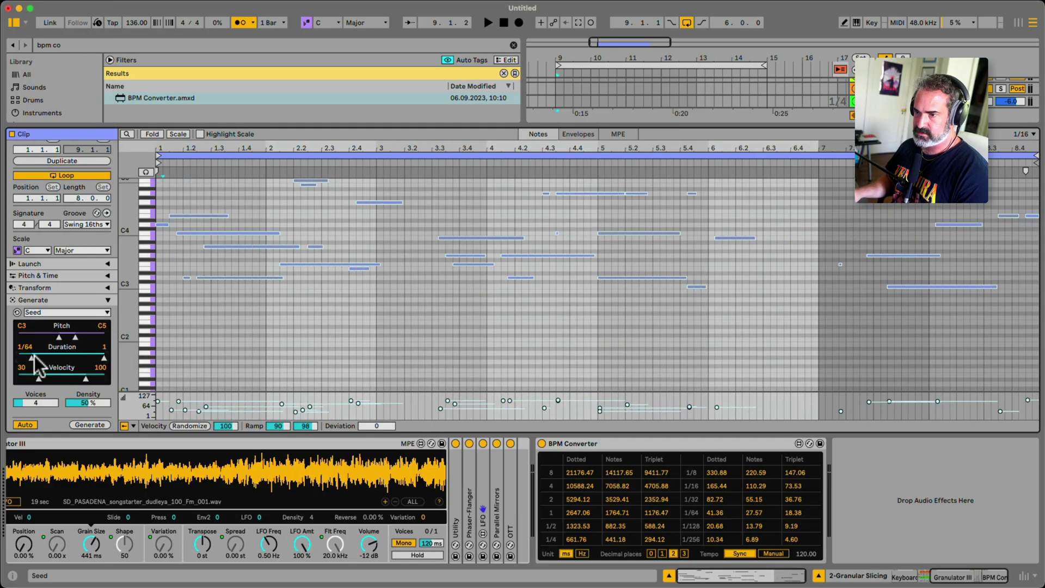
pyautogui.moveTo(32, 357); pyautogui.dragTo(55, 357)
pyautogui.moveTo(35, 404); pyautogui.dragTo(34, 425)
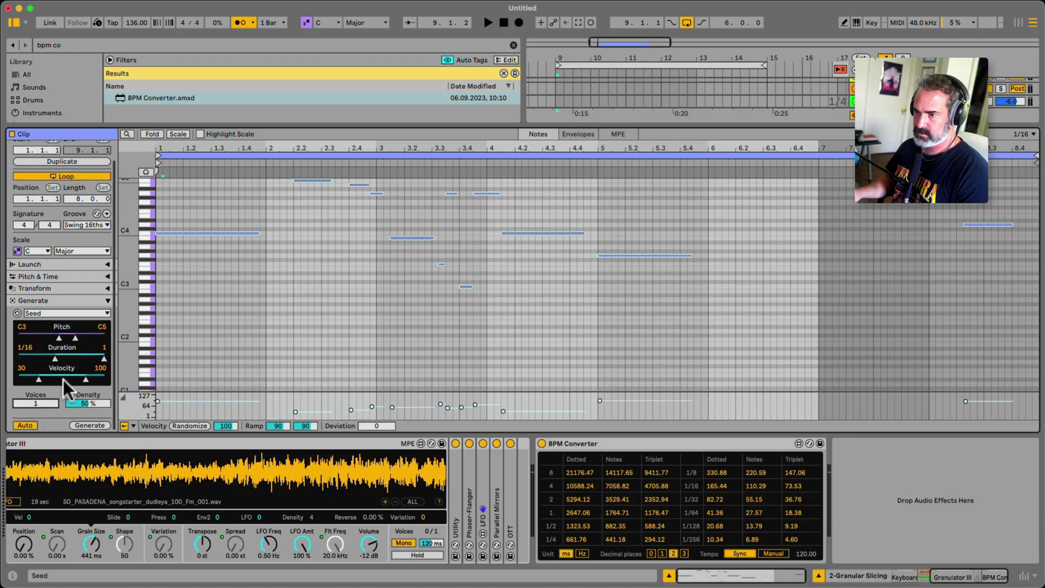
pyautogui.moveTo(55, 358); pyautogui.dragTo(96, 359)
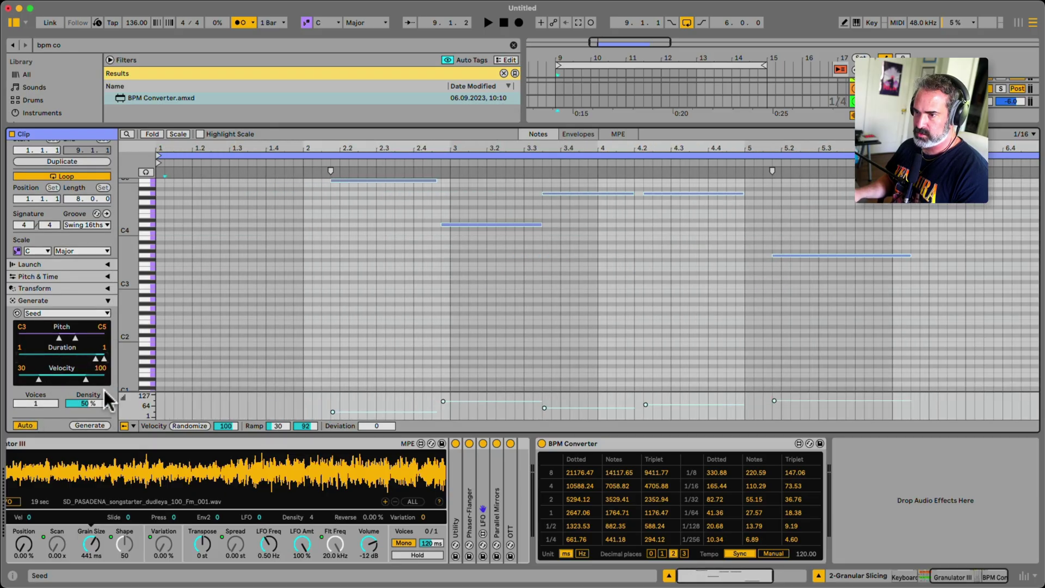
pyautogui.moveTo(101, 403); pyautogui.dragTo(101, 376)
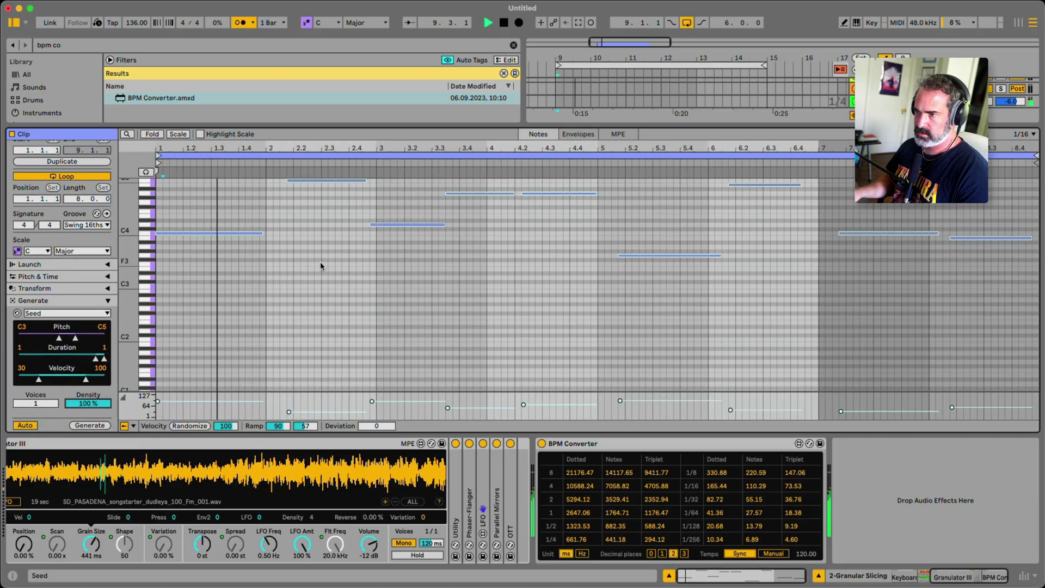
pyautogui.moveTo(96, 359); pyautogui.dragTo(104, 358)
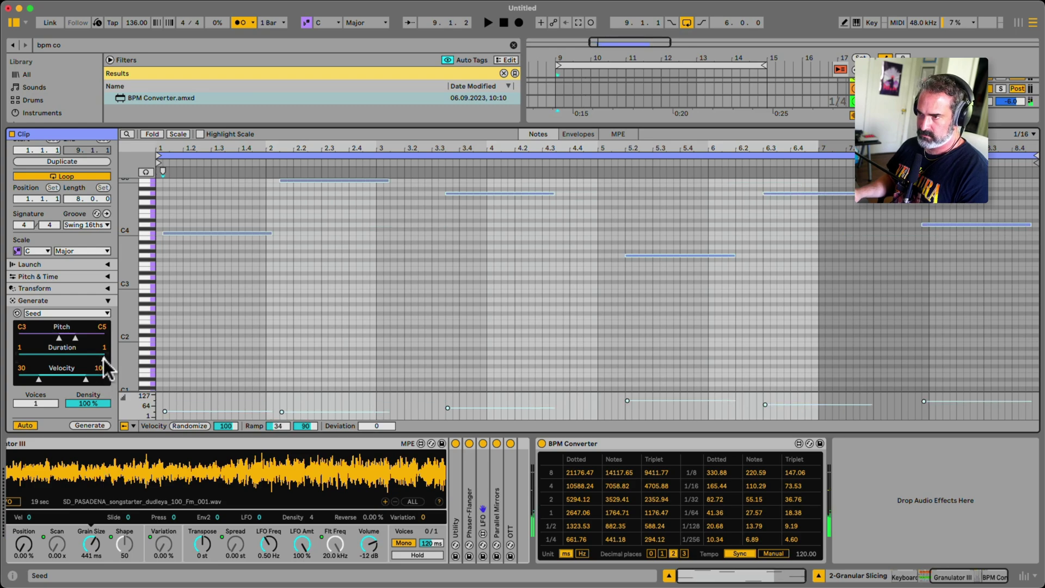
# Step: Clear the clip's notes, generate a new Seed melody on a 1/1 grid, and play it
pyautogui.click(253, 294)
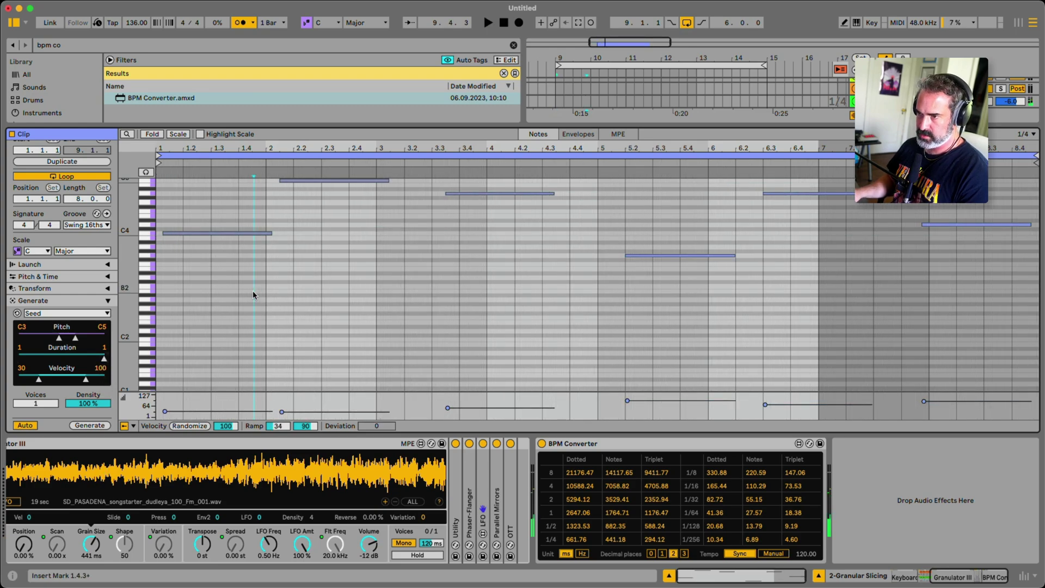
pyautogui.press('super+a')
pyautogui.press('Delete')
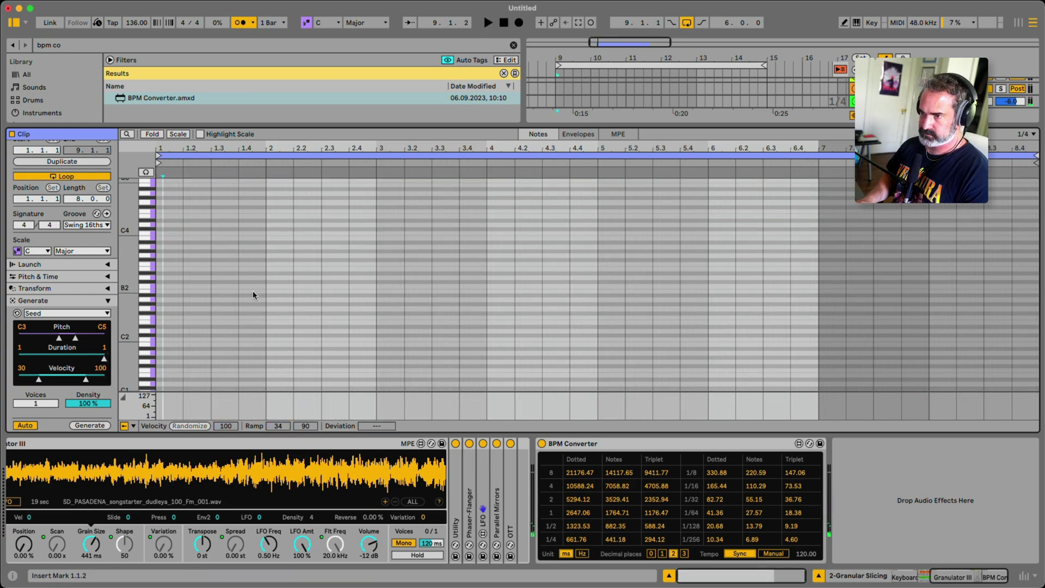
pyautogui.press('super+z')
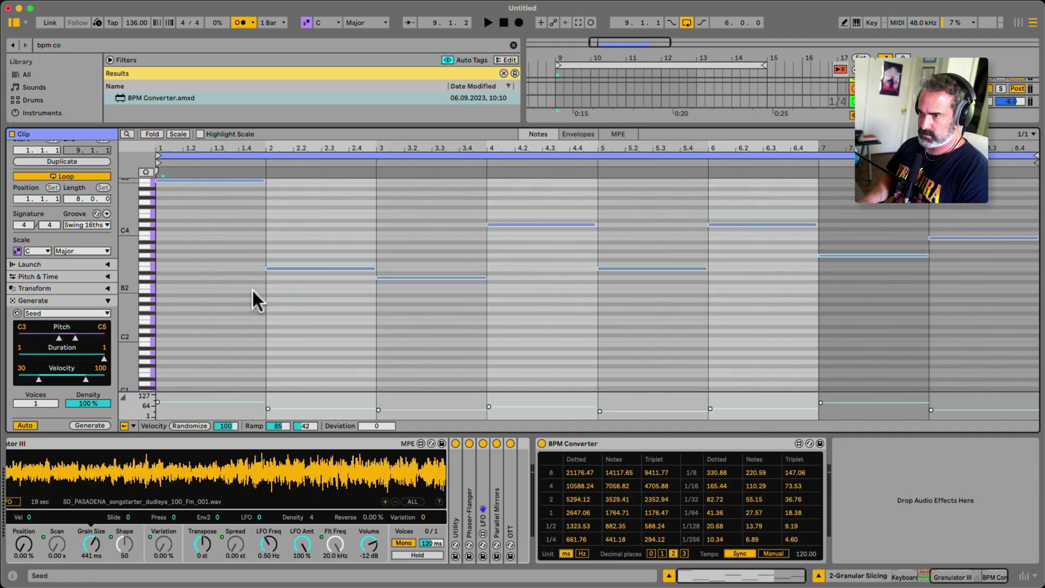
pyautogui.press('space')
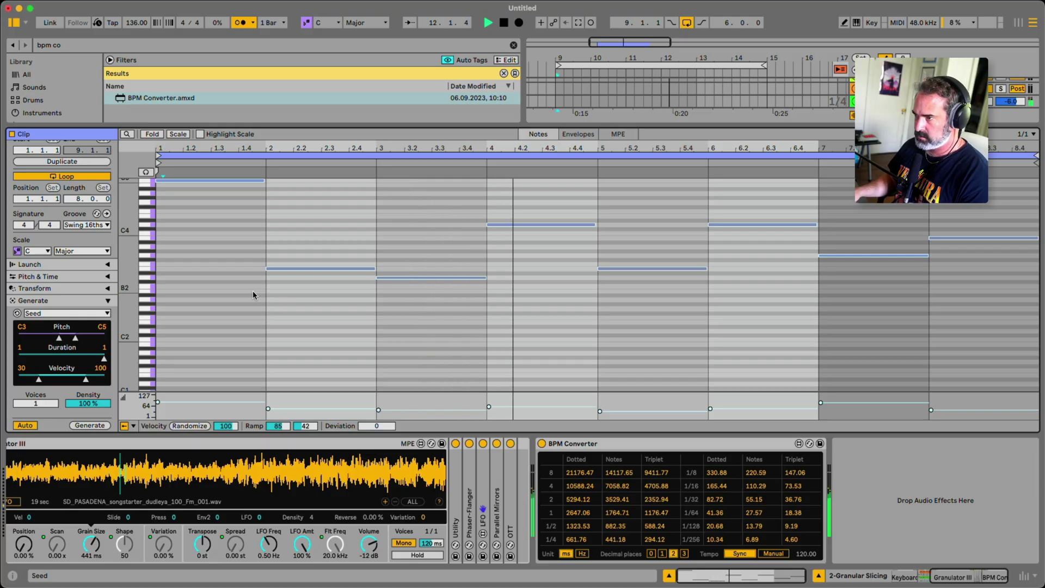
pyautogui.press('space')
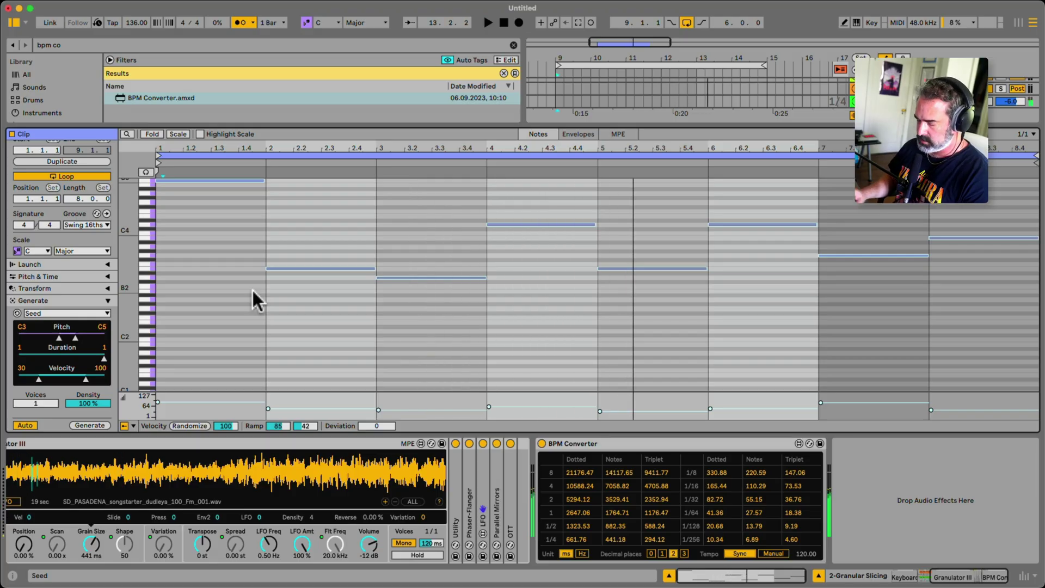
# Step: Regenerate the Seed melody three times while auditioning the variations
pyautogui.press('super+Return')
pyautogui.press('space')
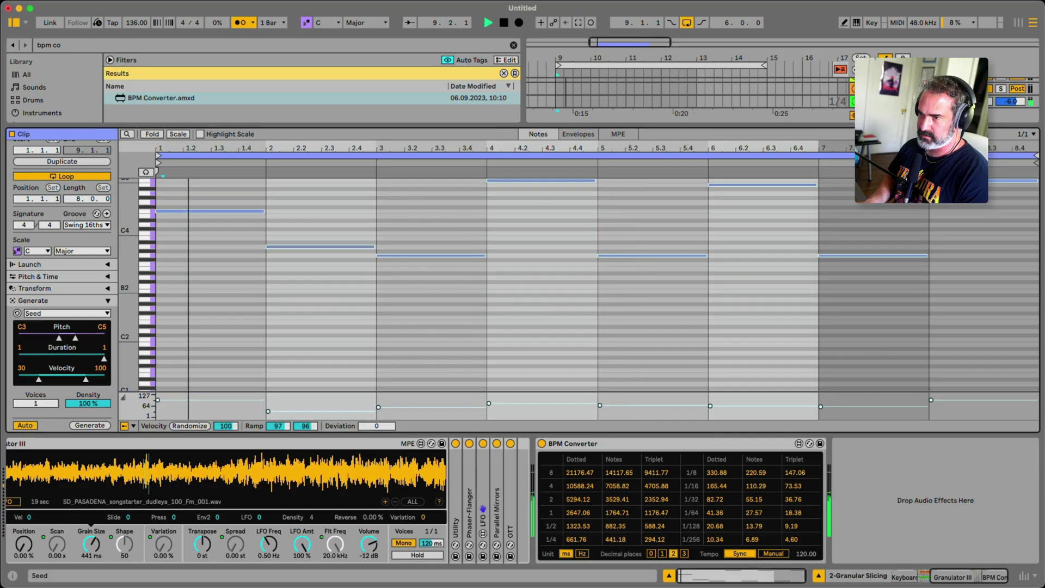
pyautogui.press('super+Return')
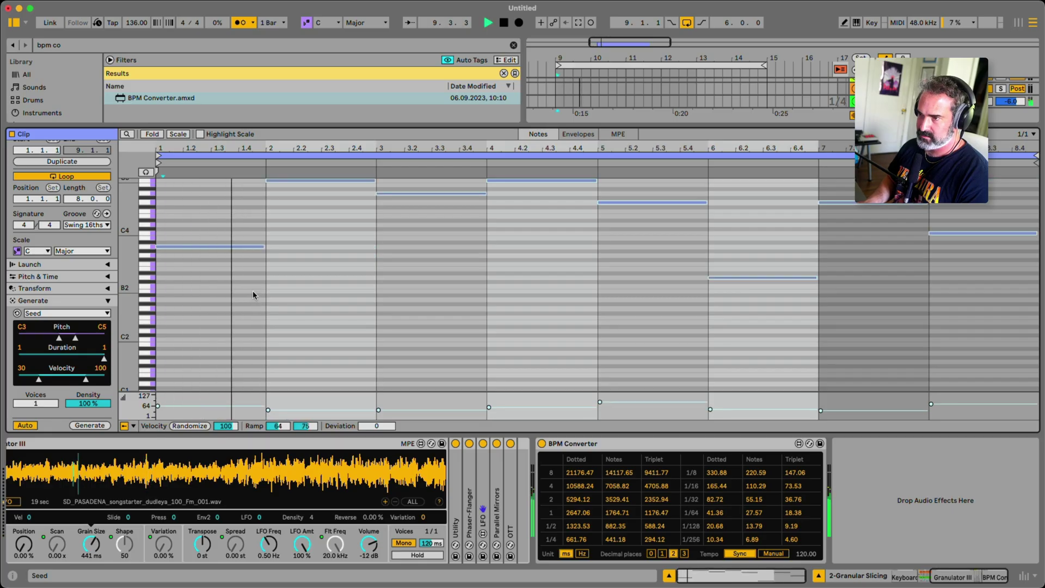
pyautogui.press('super+Return')
pyautogui.press('super+space')
# Step: Play the new melody briefly, reduce the clip editor's height, and return to the Granular Slicing rack
pyautogui.click(253, 290)
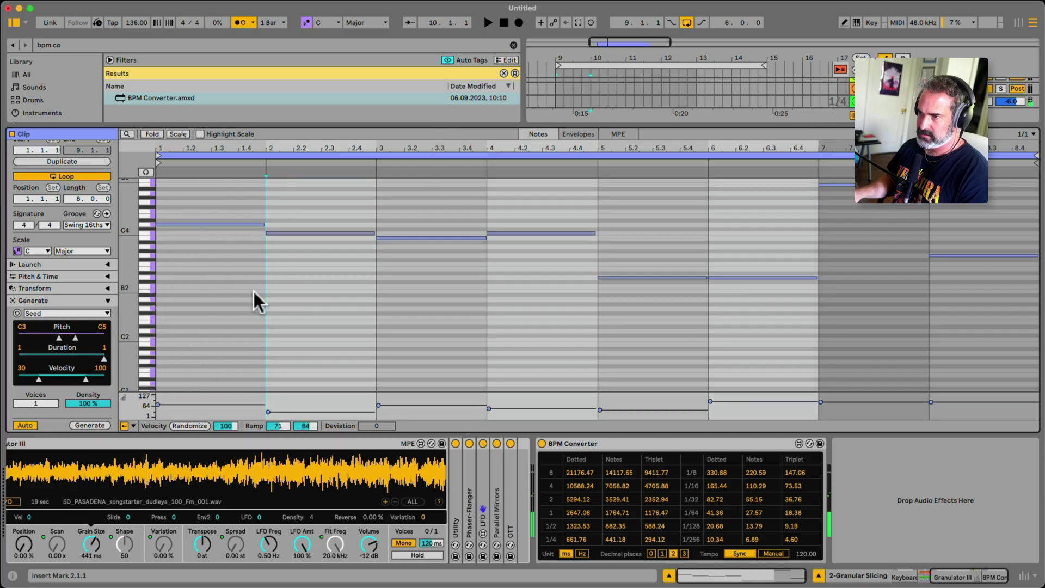
pyautogui.press('space')
pyautogui.press('space')
pyautogui.moveTo(260, 127); pyautogui.dragTo(261, 176)
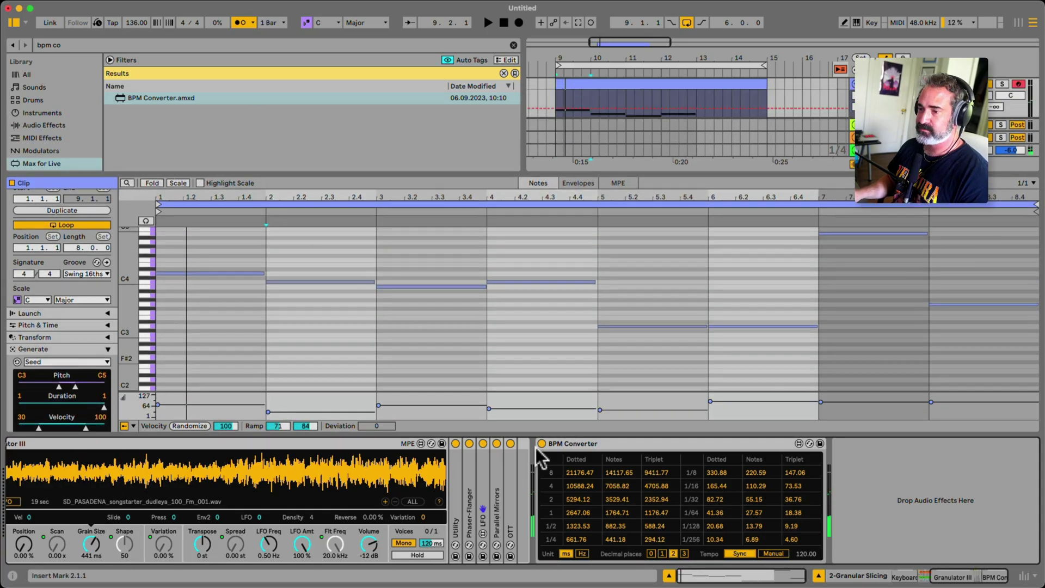
pyautogui.hscroll(-5, 591, 507)
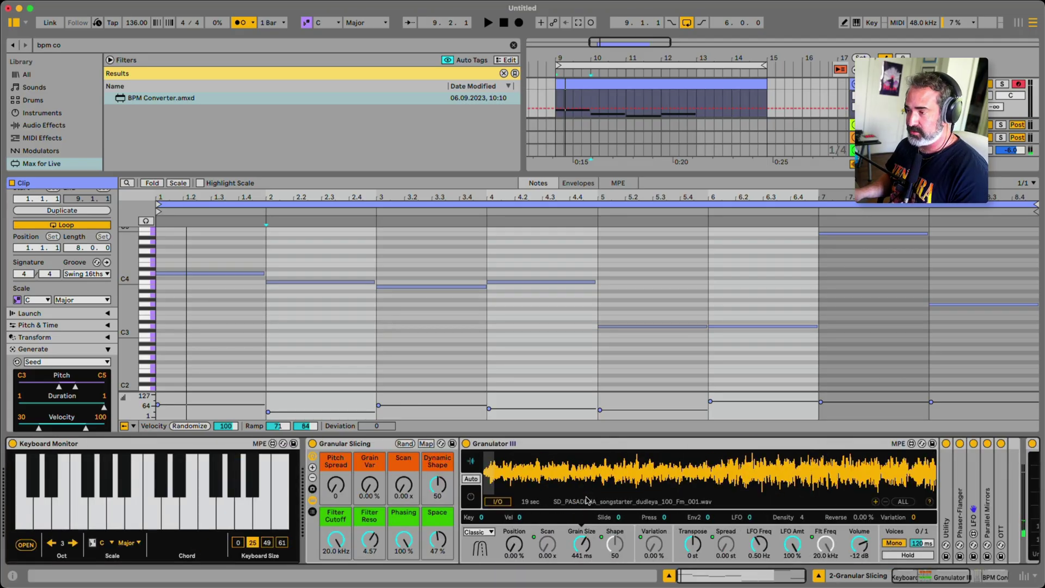